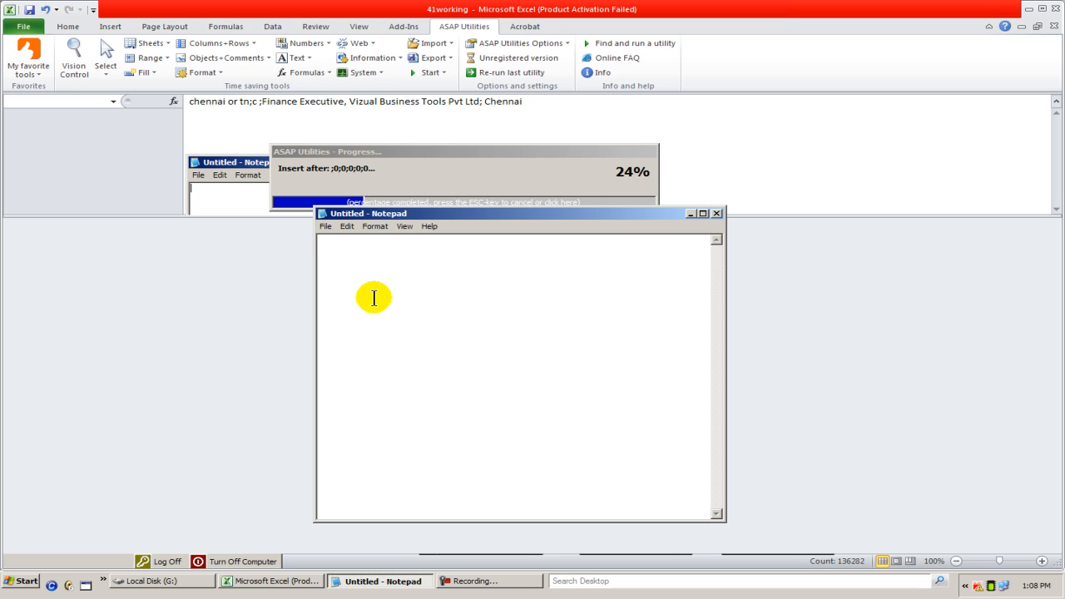
Write the title "vehicle insurance calculations" at the start of the blank note, followed by a blank line.
text(v)
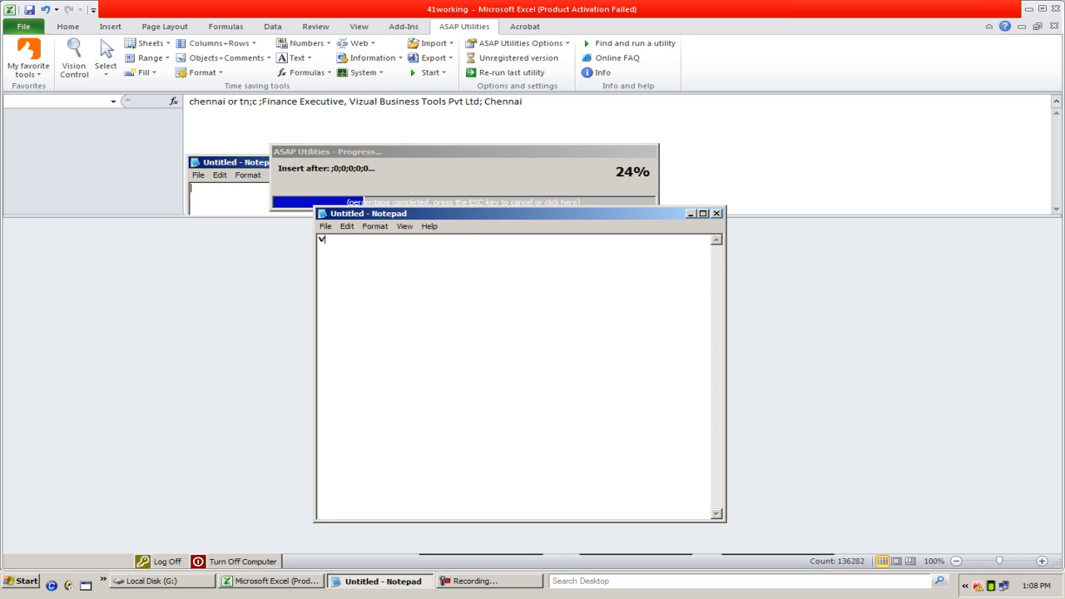
text(ehicle insurance calcu)
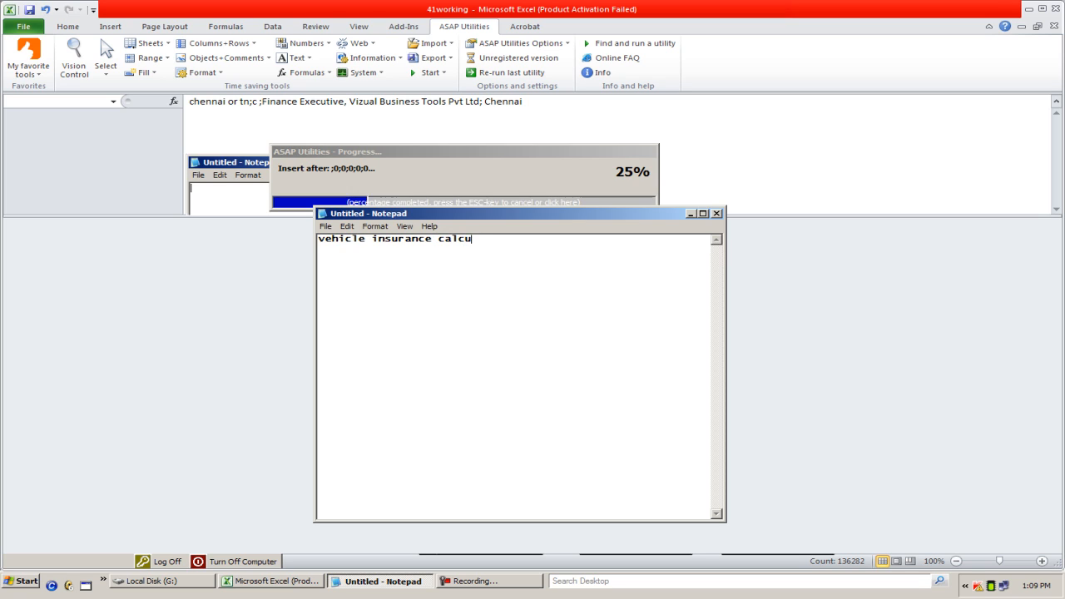
text(lations)
key(Return)
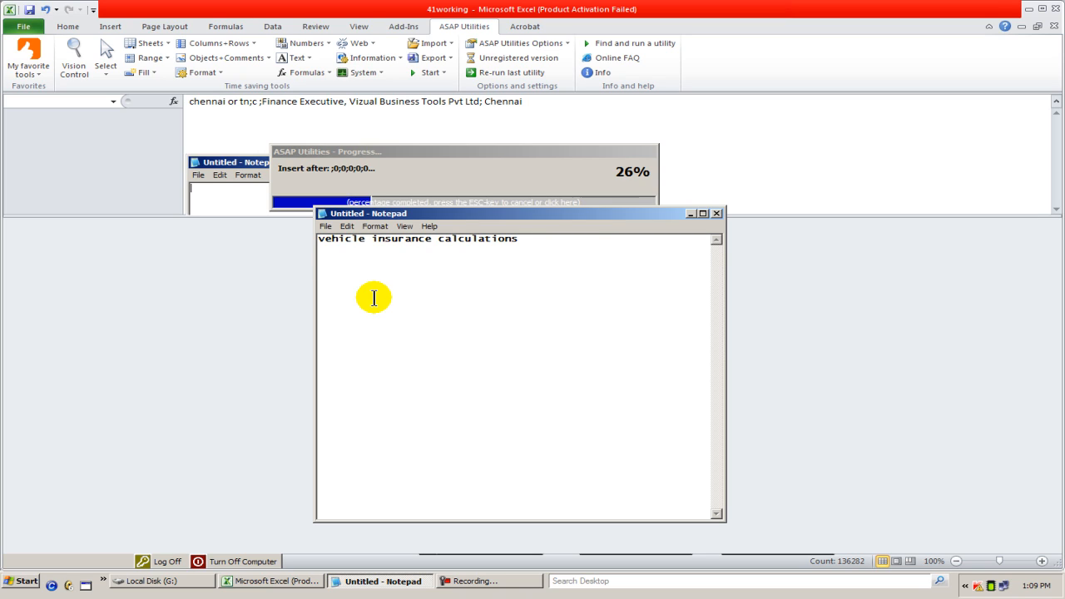
key(Return)
List the insurers hdfc ergo, tata aig, future generali and reliance gen on separate lines below the title.
text(hdfc ergo )
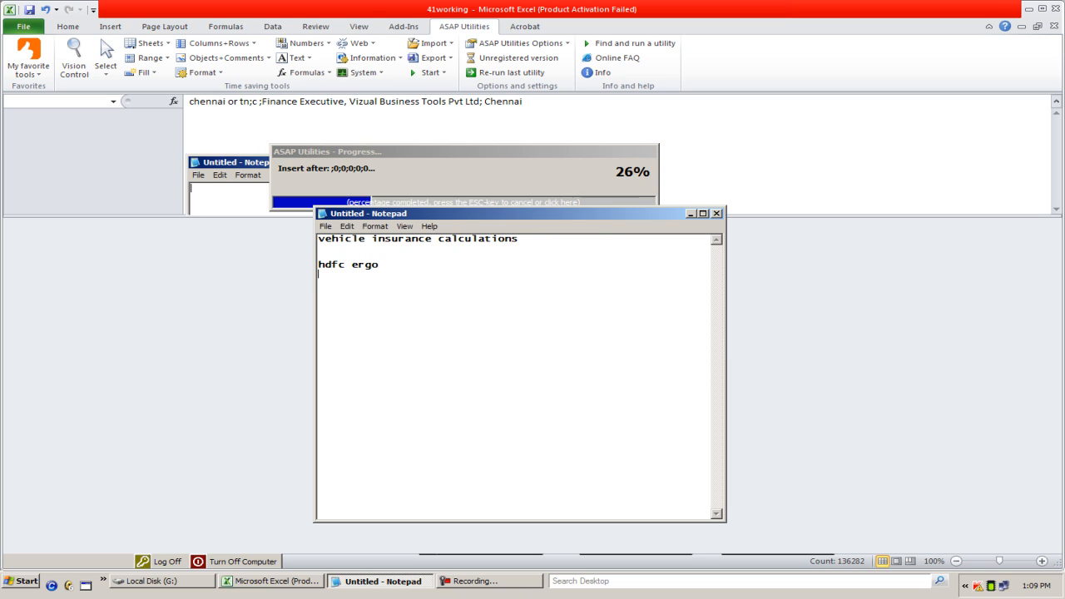
text(tata aig)
key(Return)
text(future g)
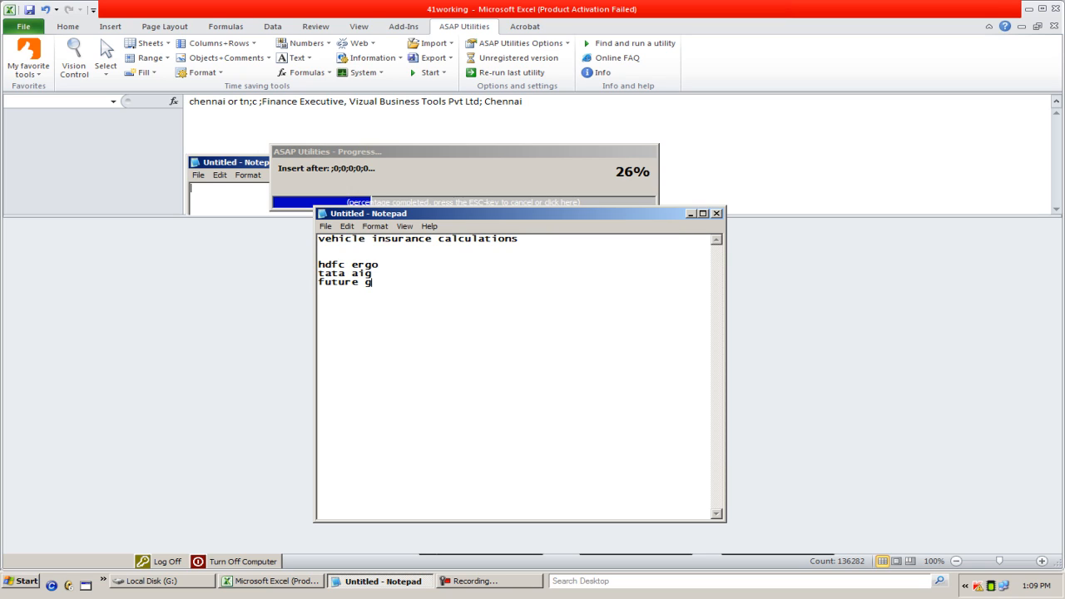
text(enerali)
key(Return)
text(reliance hgen)
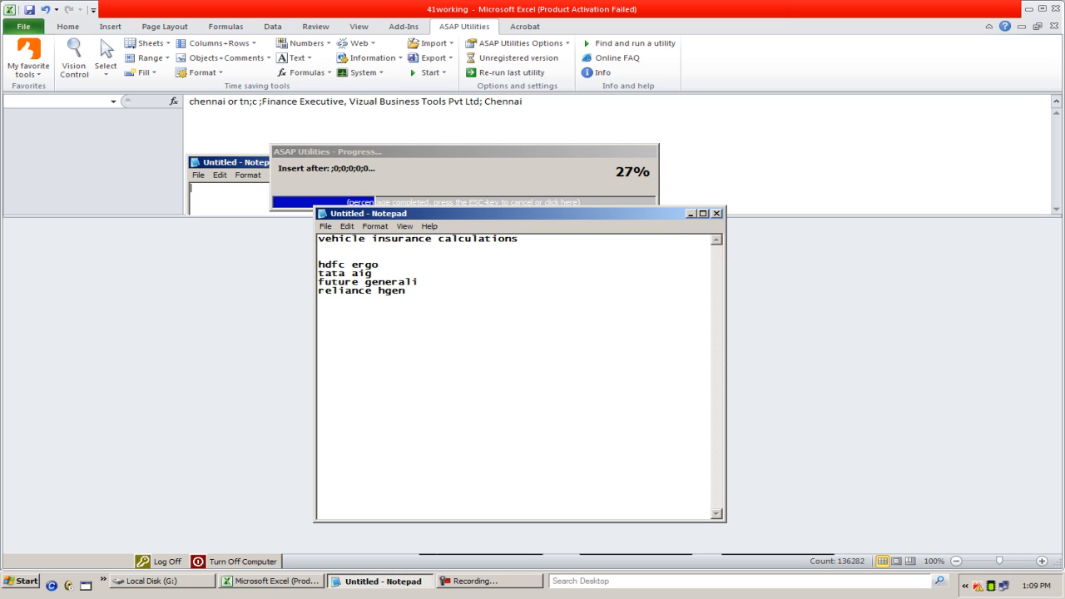
key(BackSpace)
key(BackSpace)
key(BackSpace)
key(BackSpace)
text(gen)
key(Return)
key(Return)
Add the notes "column w" and "y10 - unique number" below the insurer list.
text(column w)
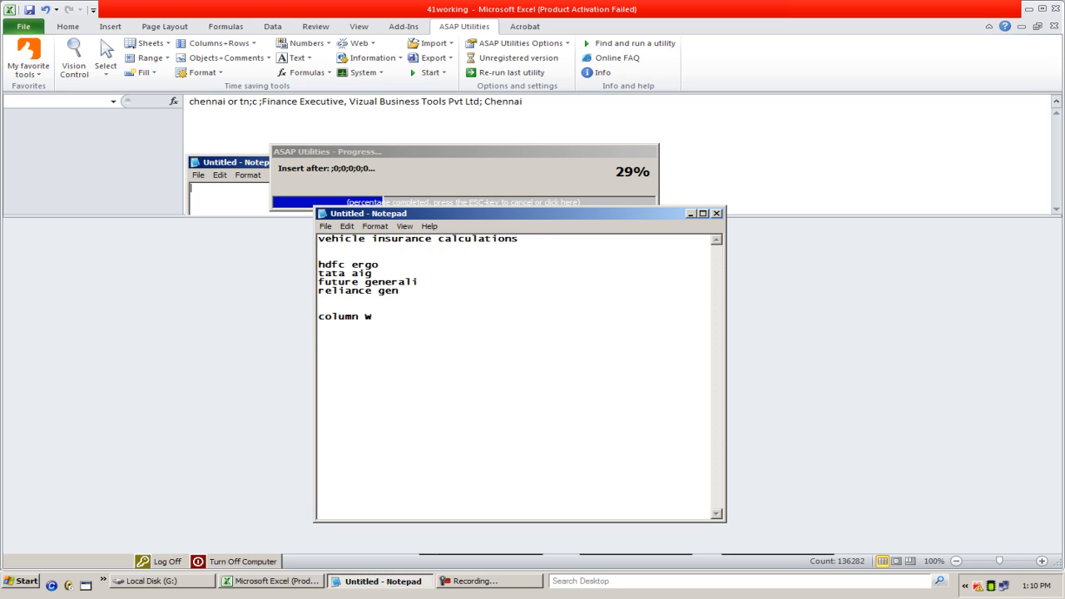
key(Return)
key(Return)
text(y10 - unique number)
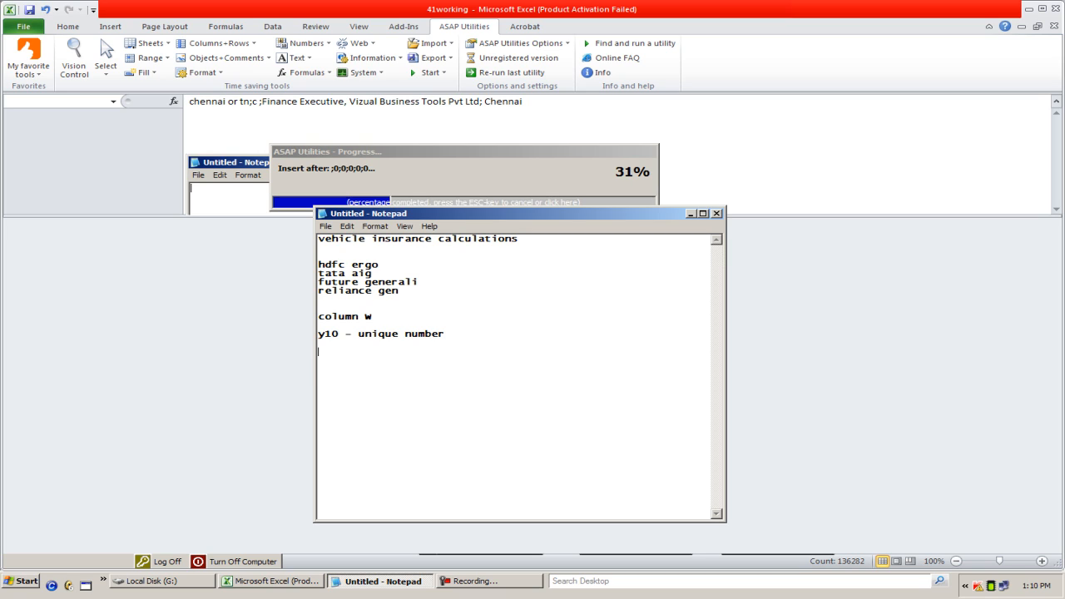
Add "type" and "zone" as separate lines below the unique number note.
key(Up)
text(type)
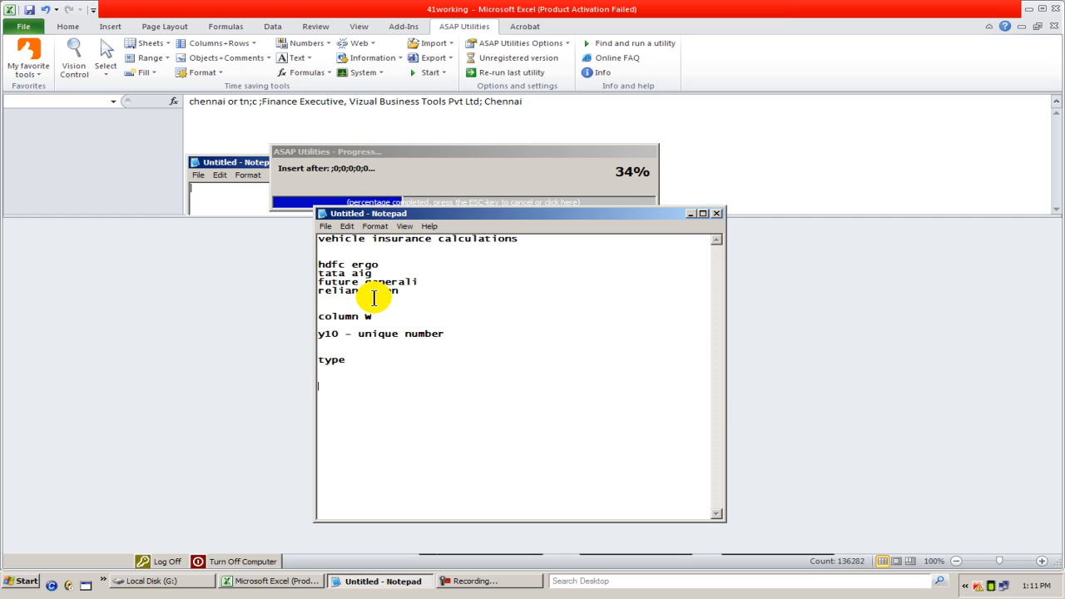
text(zone)
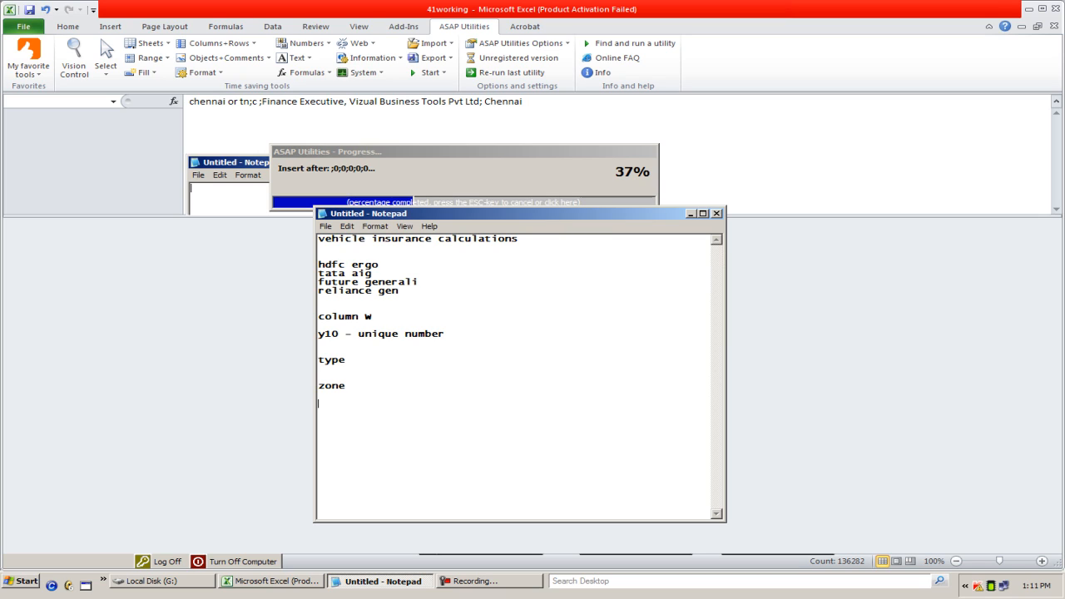
Add the line "private car" below the zone entry.
text(private ca)
key(BackSpace)
key(BackSpace)
text(car)
key(Return)
Add the manufacturer lines "mfr = mahindra" and "mfr = maruti" below the private car line.
text(mahindra)
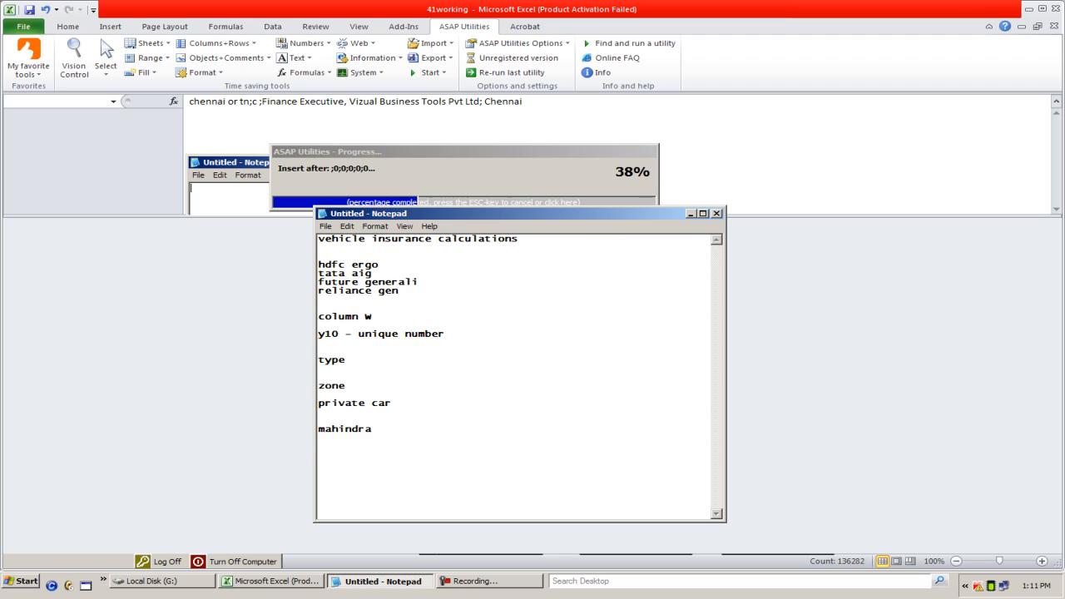
click(318, 429)
text(mfr =-)
key(BackSpace)
key(BackSpace)
text(=)
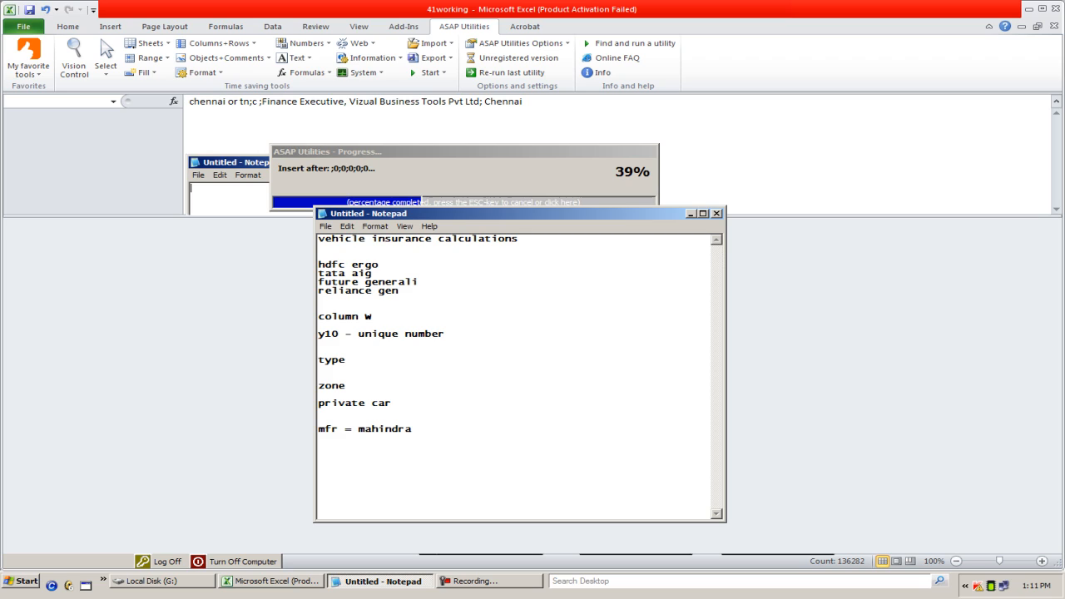
key(Return)
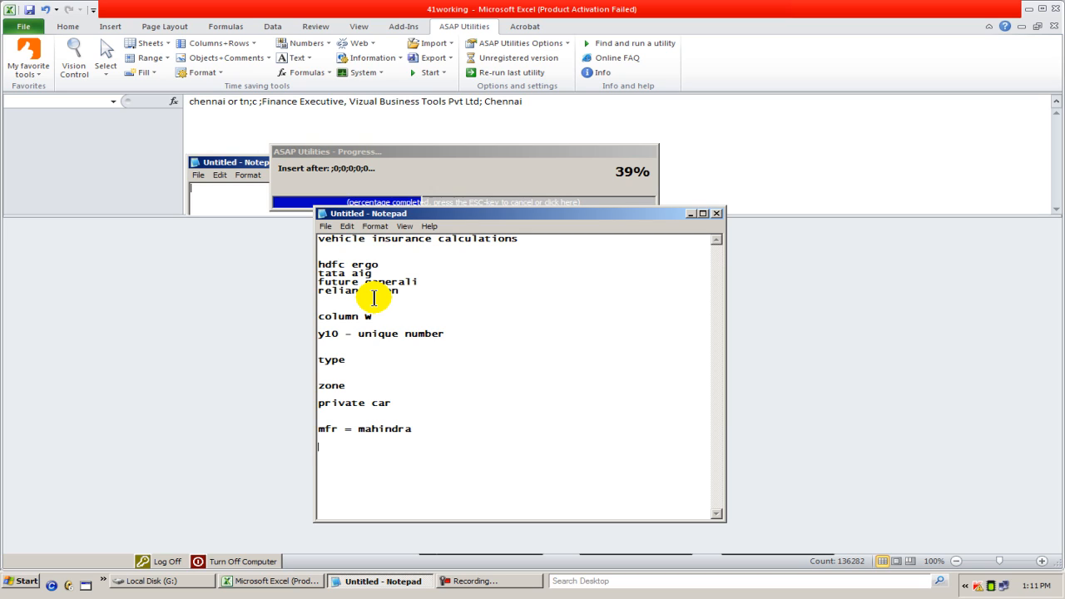
text(mfr)
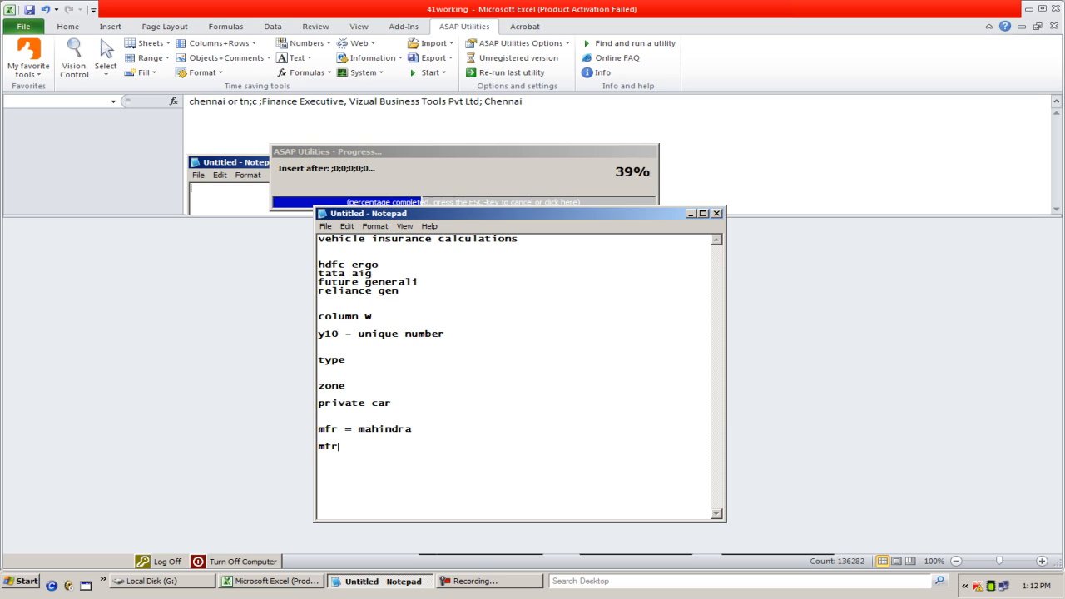
text( = maruti)
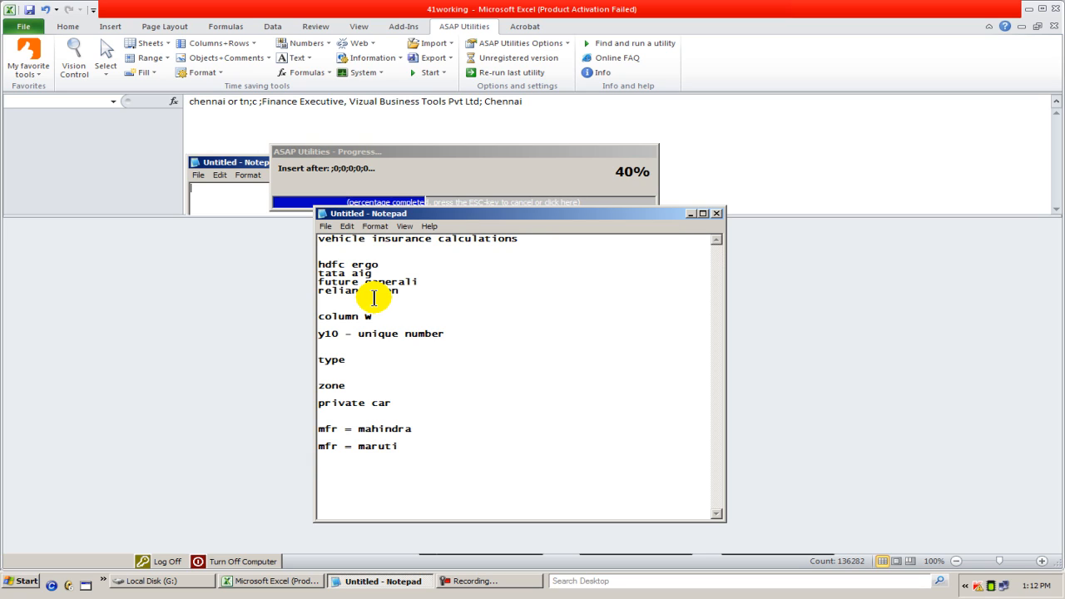
Add the line "model : 2007, 2004 model, scorpio, zylo" and the line "1000, omni," beneath it.
text(model )
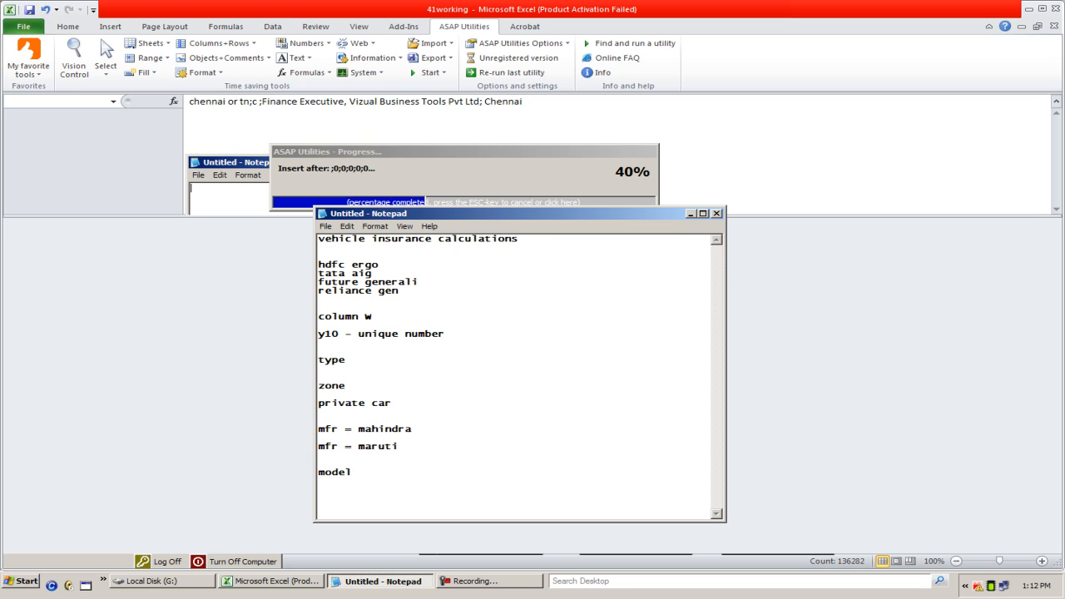
text(: 2007, 2004 model)
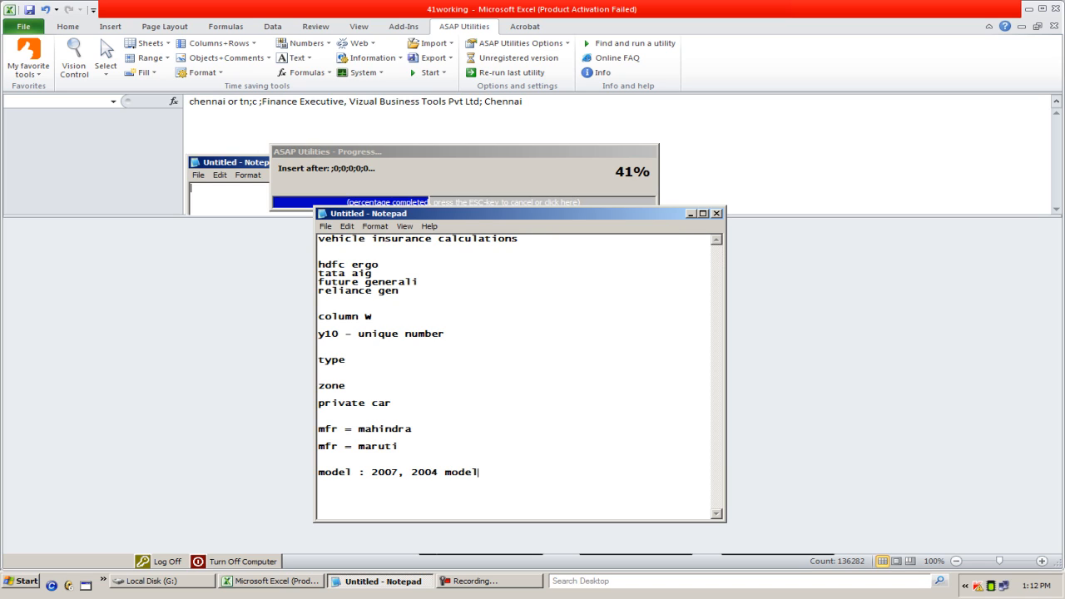
text(, scorpio, zylo)
key(Return)
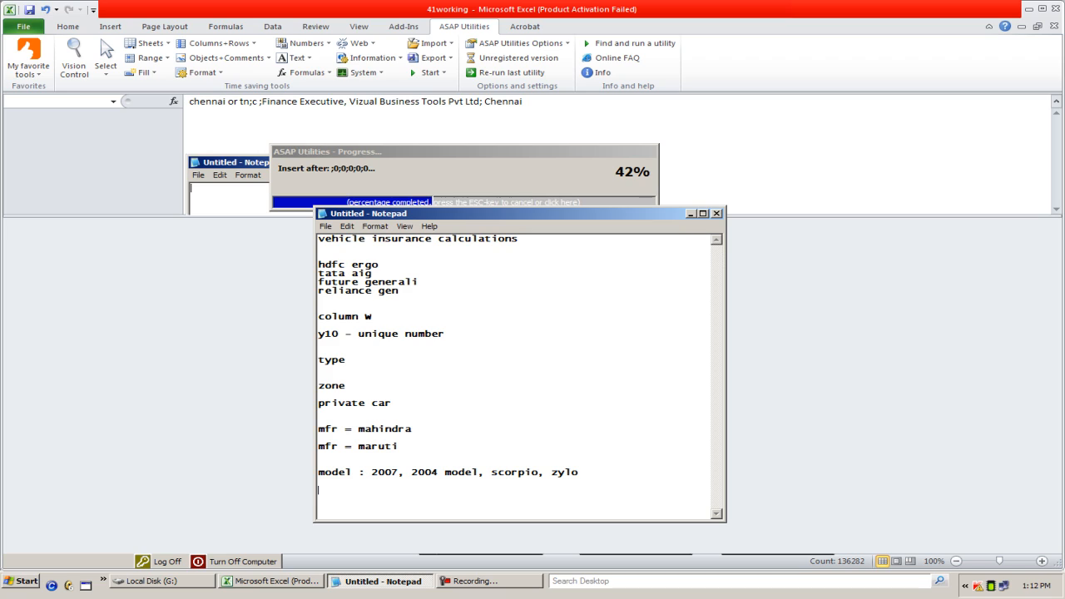
text(1000)
text(, omni,  )
Add the line "submodel - scorpi - glx" below the model entries.
text(submodel)
text( - scrop)
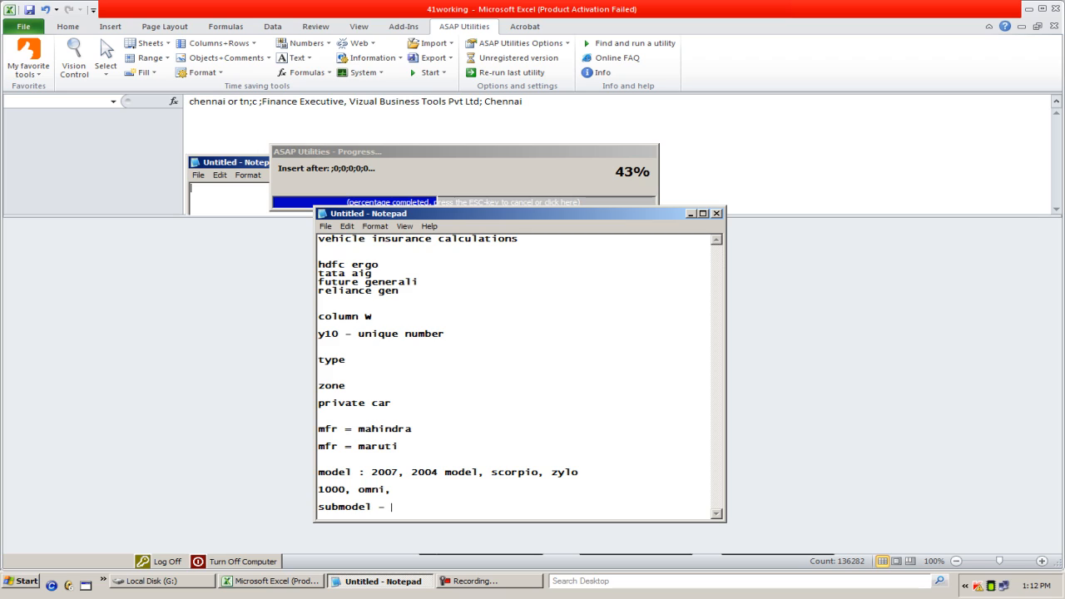
key(BackSpace)
key(BackSpace)
key(BackSpace)
text(ot)
key(BackSpace)
text(r)
text(pi - )
text(hlx)
key(BackSpace)
key(BackSpace)
key(BackSpace)
text(gla)
key(BackSpace)
key(BackSpace)
text(lx)
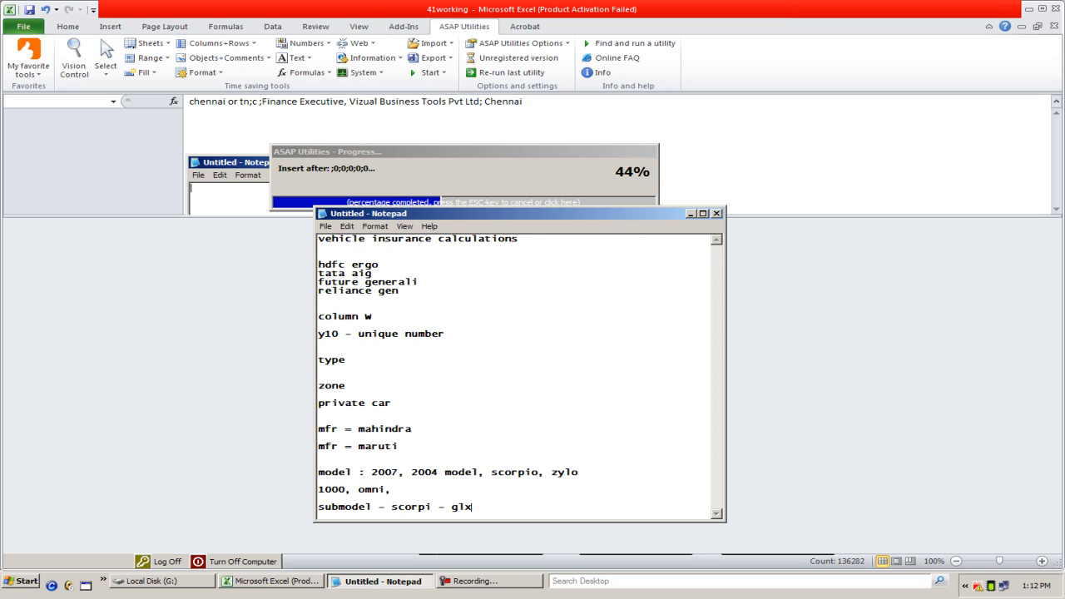
key(Return)
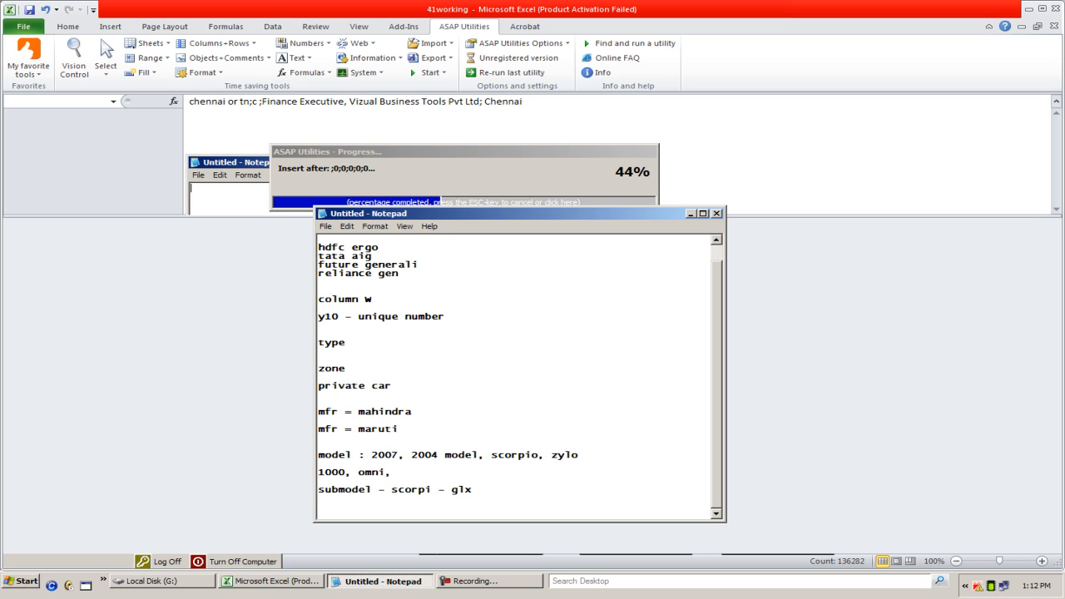
Add the line "fuel - disel, or petrol" below the submodel entry.
text(fuel - disel)
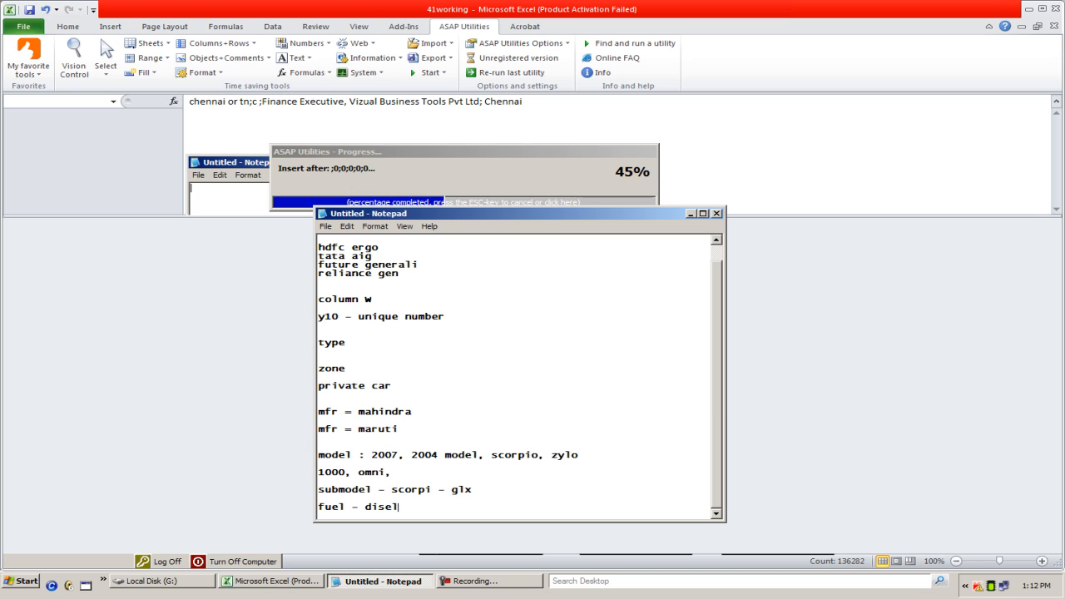
text(, or pettro)
key(BackSpace)
key(BackSpace)
key(BackSpace)
text(rol)
key(Return)
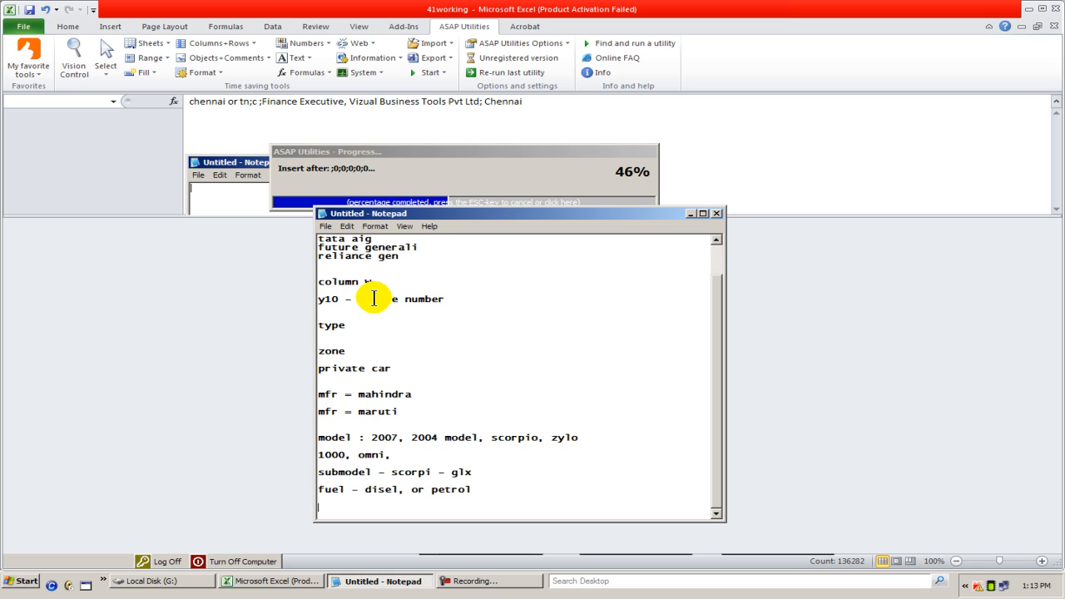
Add the seating line "7 seater, 8 vehilce" below the fuel entry.
text(7 sea)
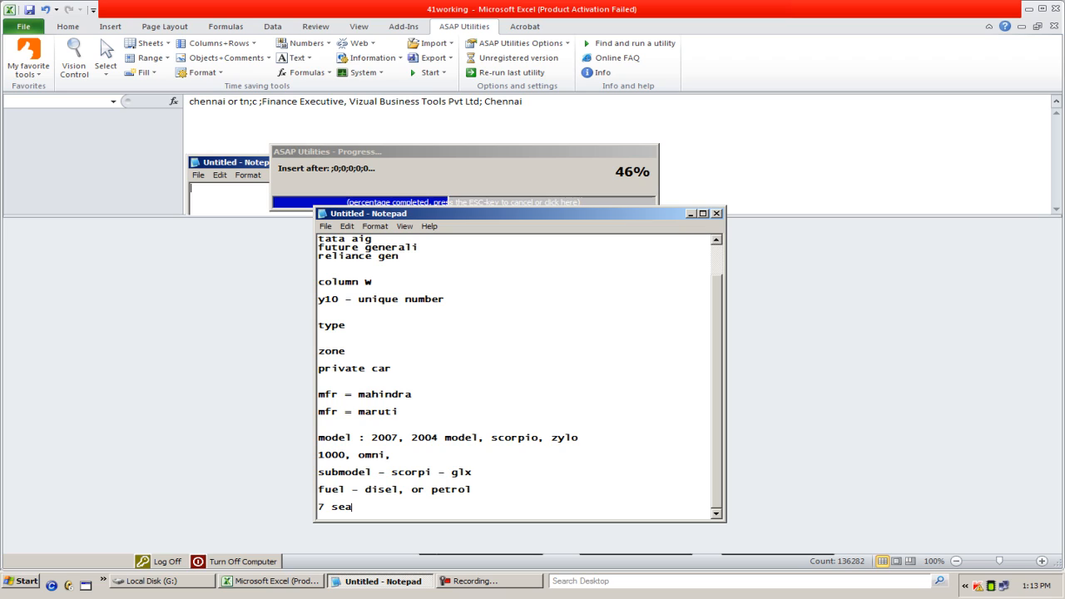
text(ter, 8 vehilce)
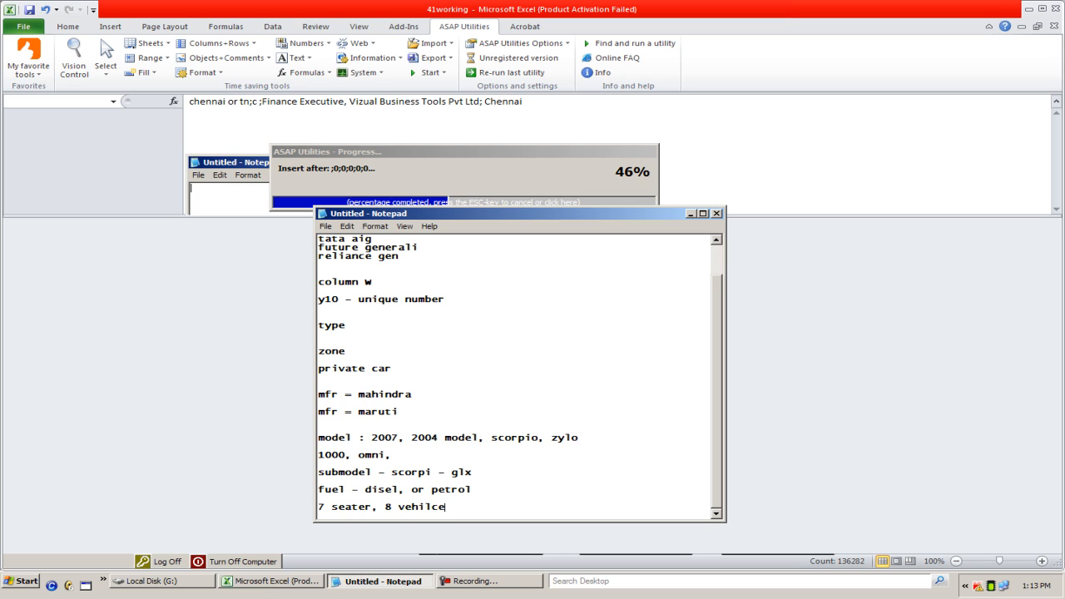
key(Return)
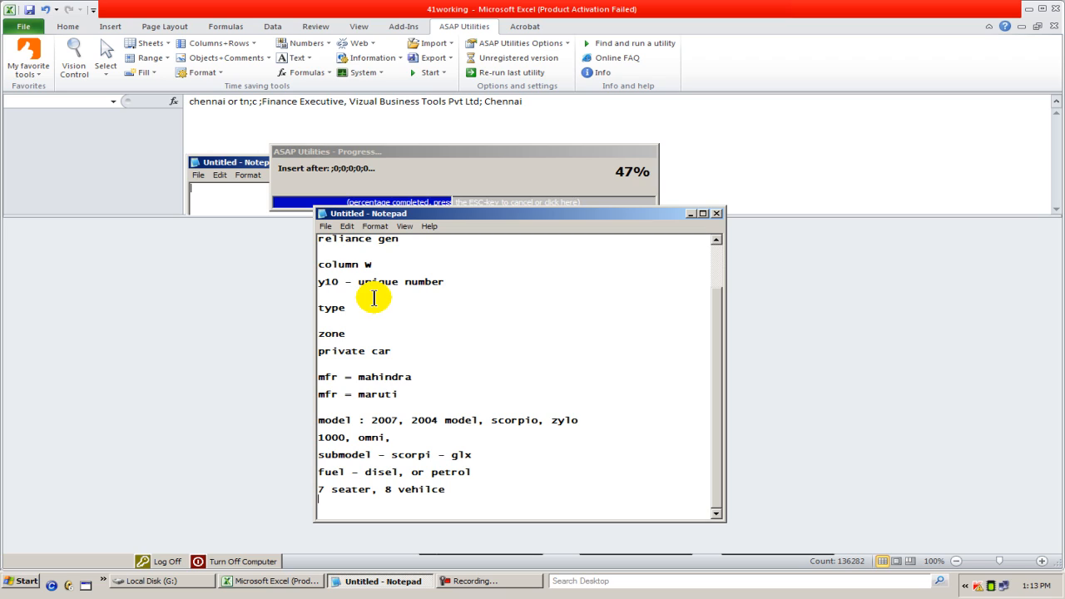
key(Up)
key(Up)
key(Up)
key(Down)
key(Down)
key(Down)
key(Down)
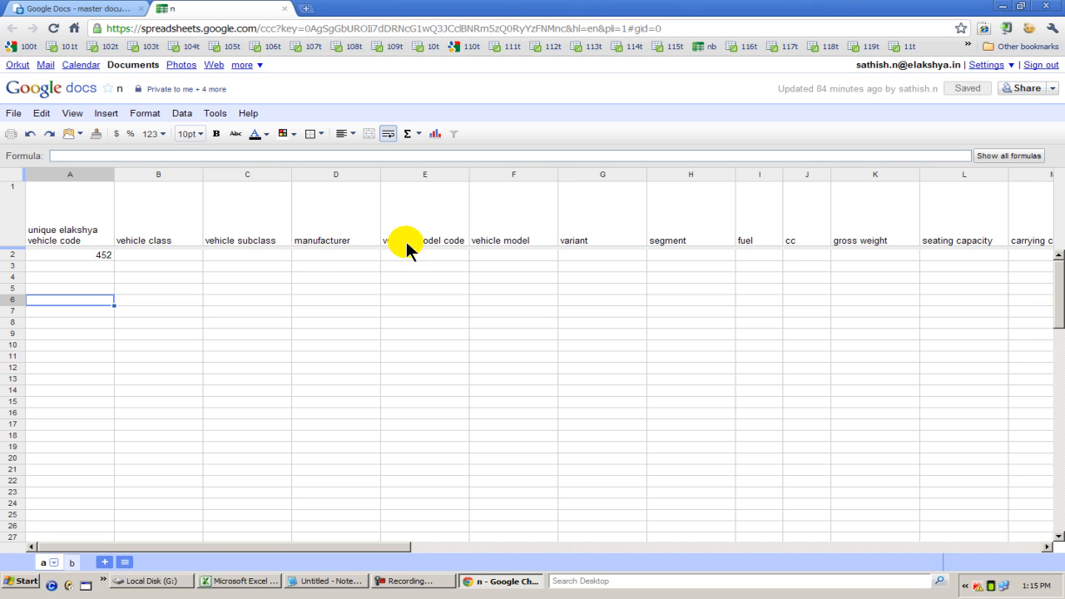
In the online vehicle spreadsheet, go through the column headers from cc and gross weight across to zone.
click(802, 237)
text(cc)
click(878, 234)
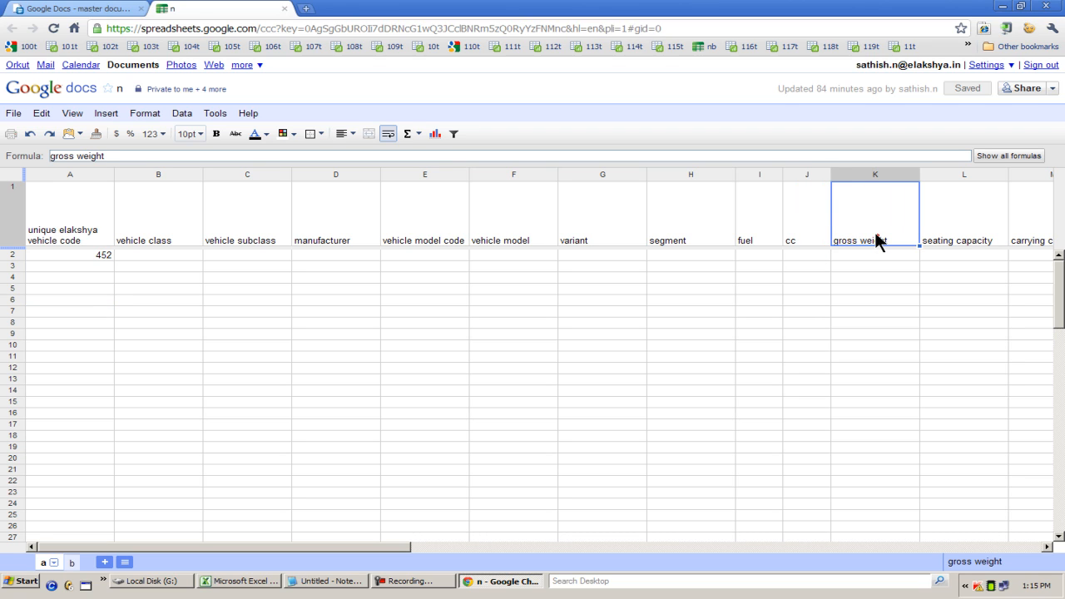
key(Right)
key(Right)
key(Right)
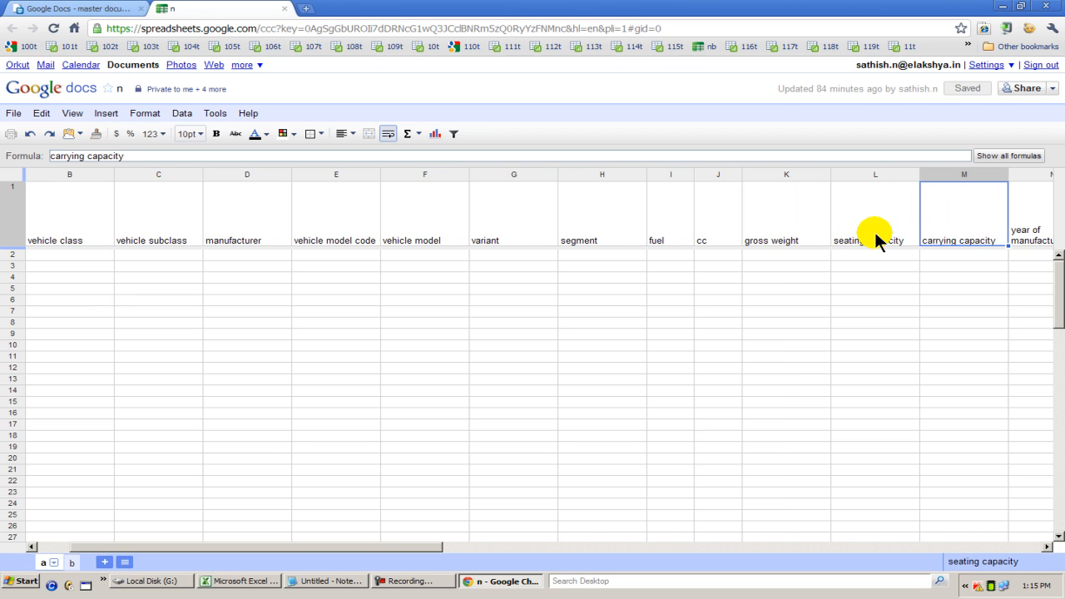
key(Right)
key(Right)
key(Left)
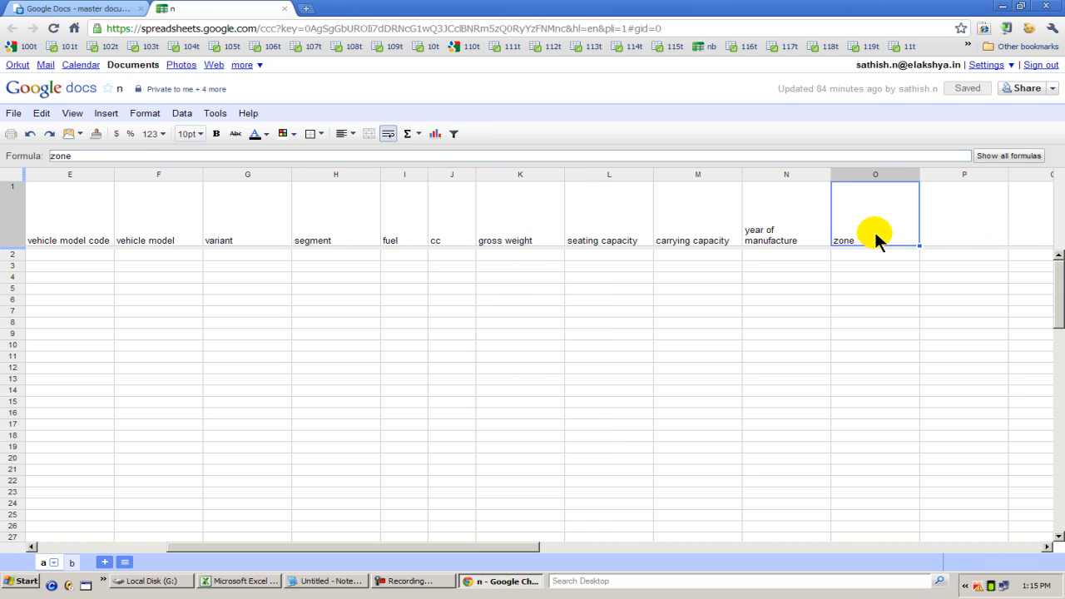
Go back through the column headers from year of manufacture past gross weight and fuel.
key(Left)
key(Left)
key(Left)
key(Left)
key(Left)
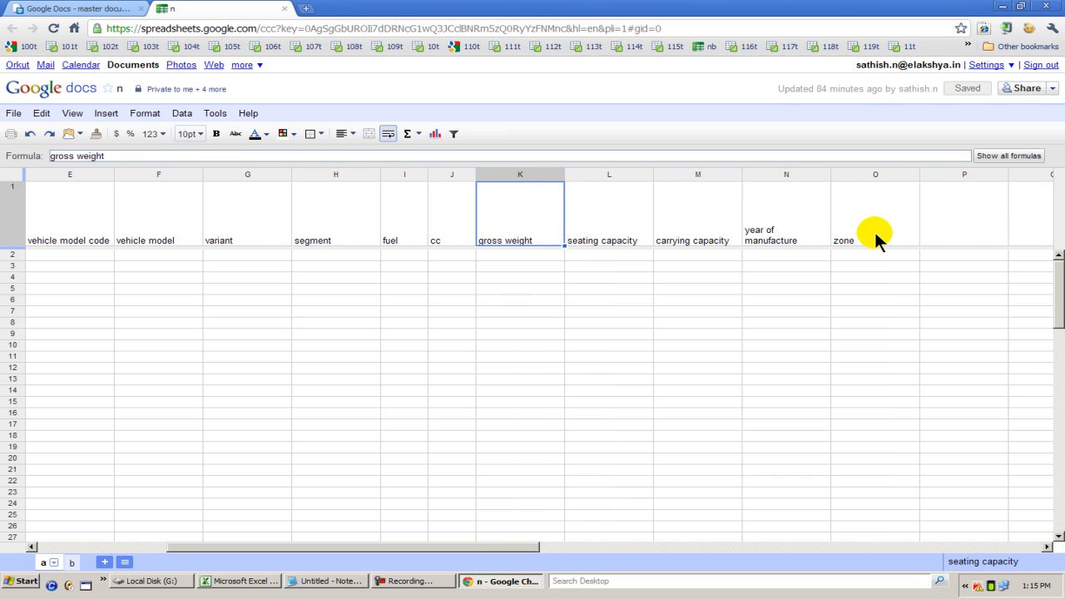
key(Left)
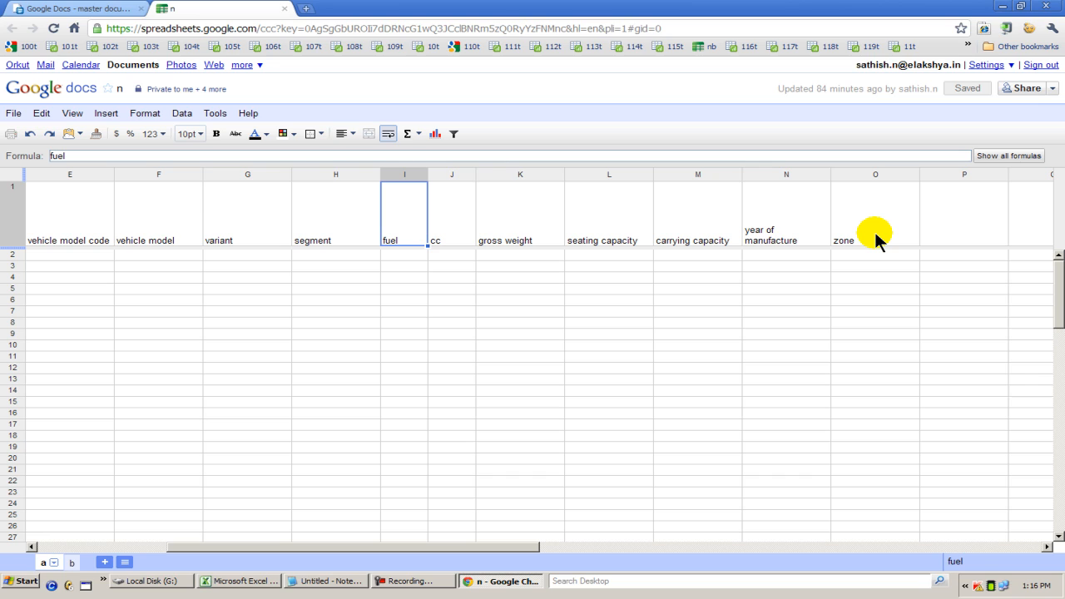
key(Left)
key(Left)
key(Left)
Go through the headers from unique elakshya vehicle code to vehicle model code, ending on the cell below vehicle model code.
key(Home)
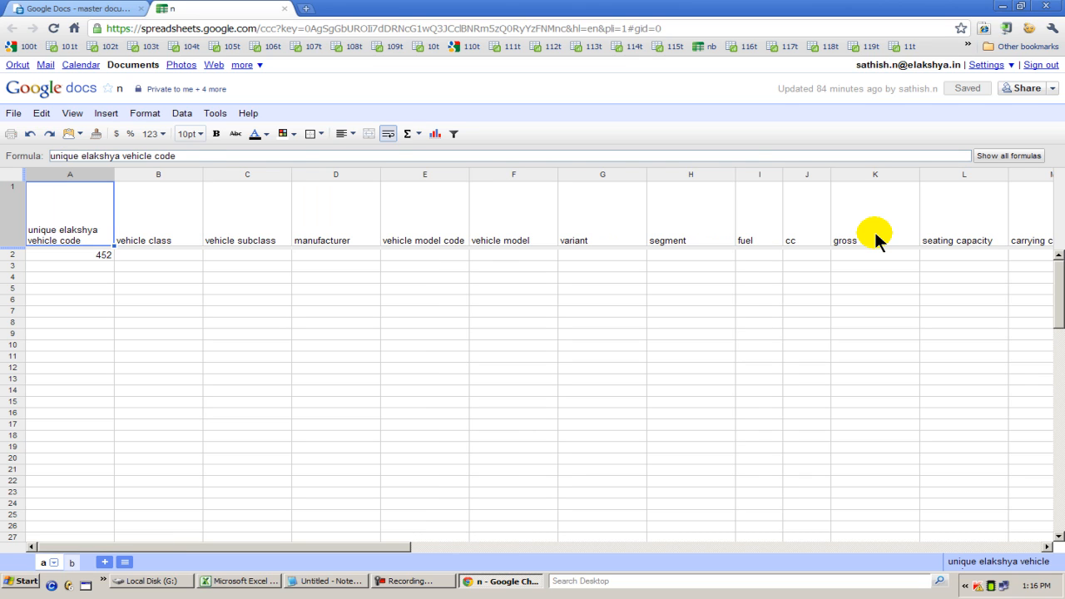
key(Right)
key(Right)
key(Right)
key(Right)
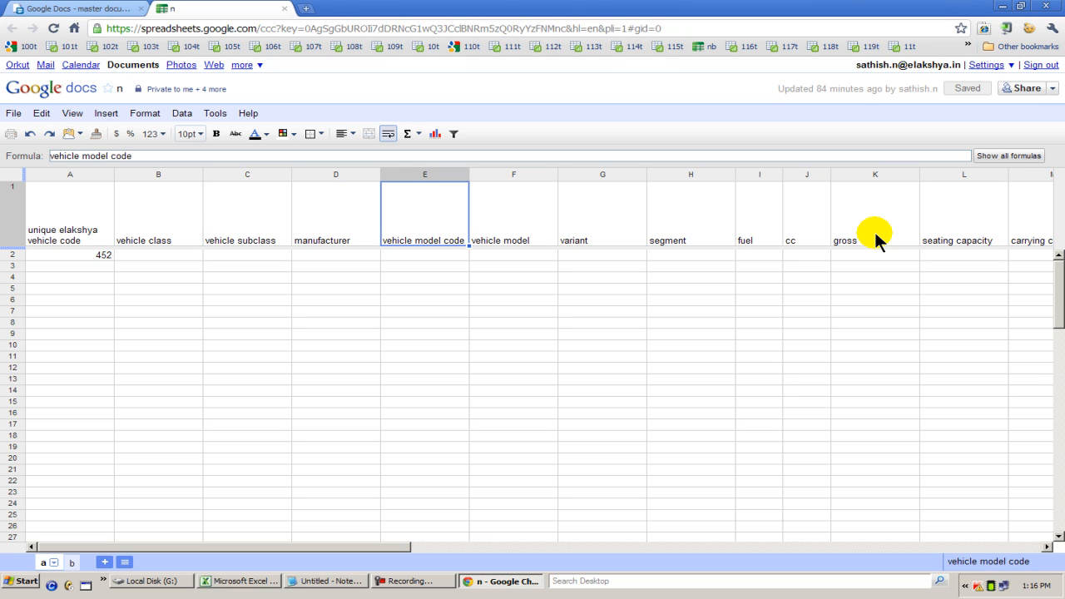
key(Down)
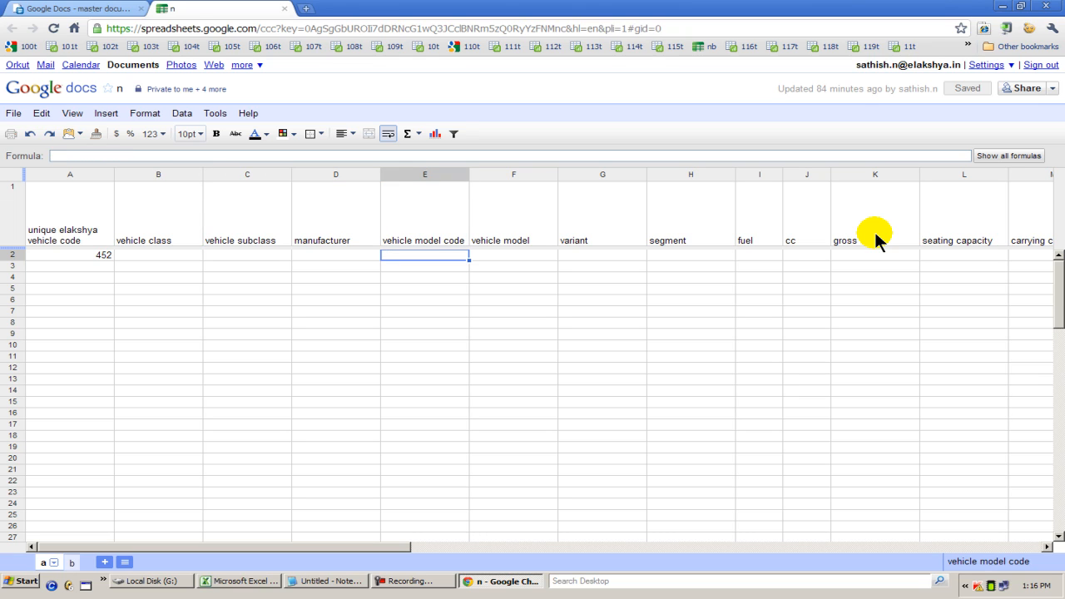
Review the unique elakshya vehicle code column, moving between its header and the code entry below it.
key(Left)
key(Left)
key(Left)
key(Left)
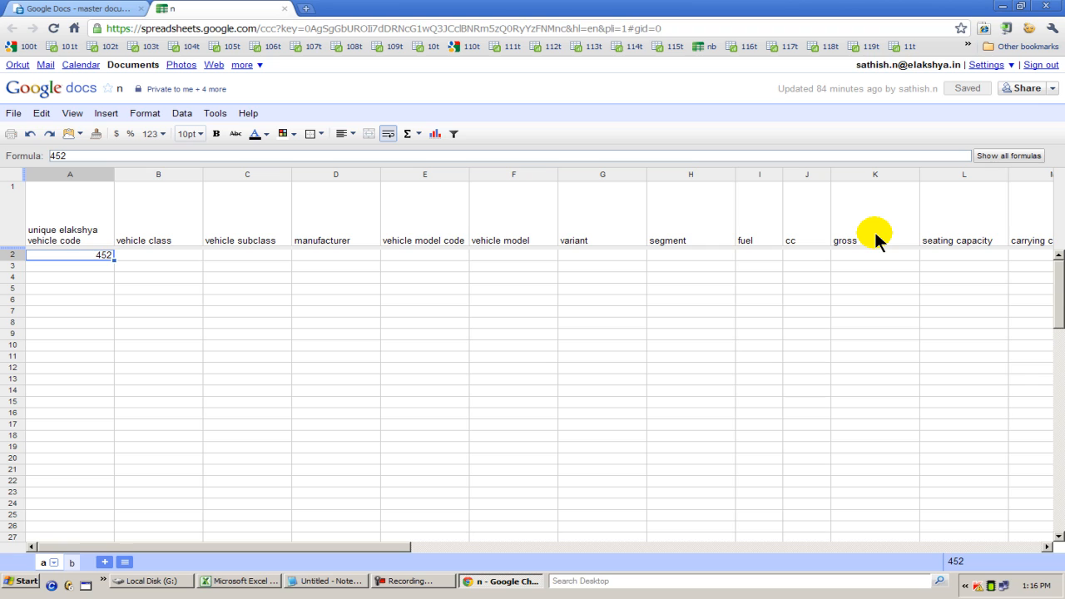
key(Right)
key(Left)
key(Up)
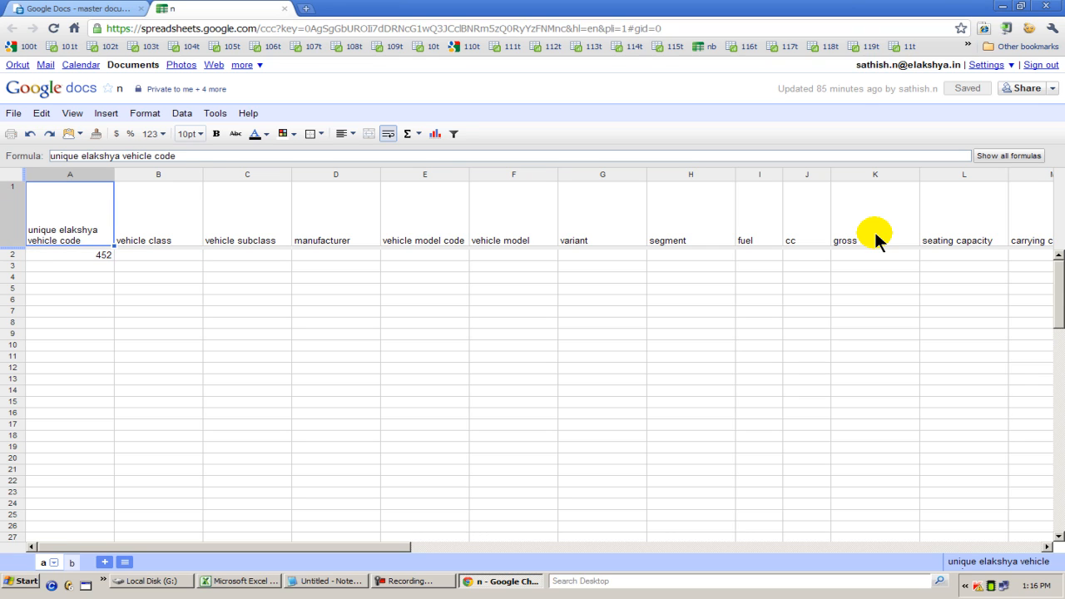
key(Down)
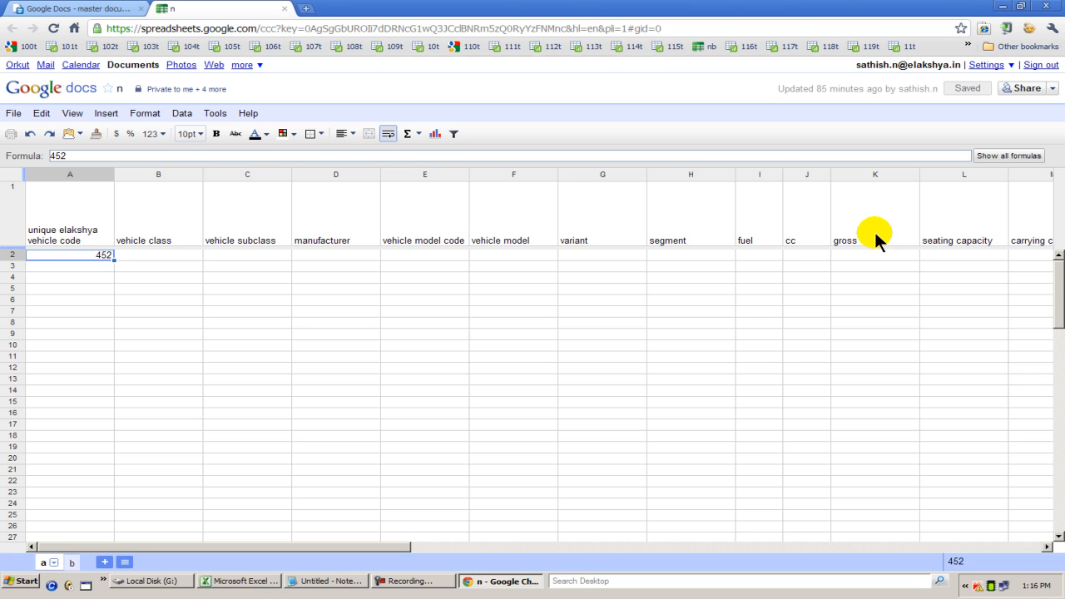
key(Down)
key(Up)
key(Up)
key(Down)
key(Down)
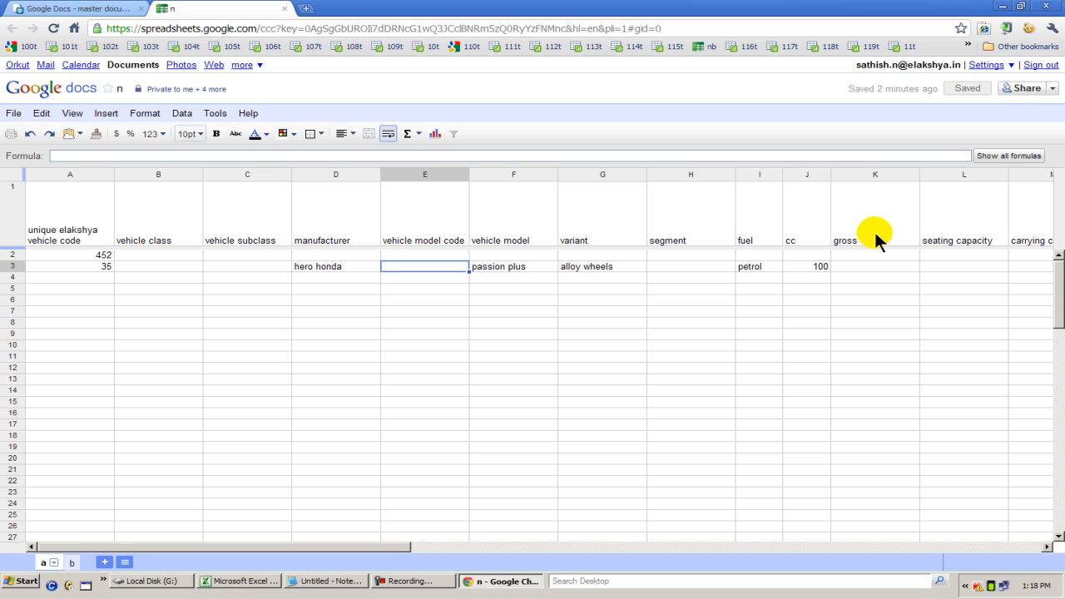
Enter "2wheeler" as the vehicle class in the hero honda row.
key(Left)
key(Left)
key(Left)
key(Left)
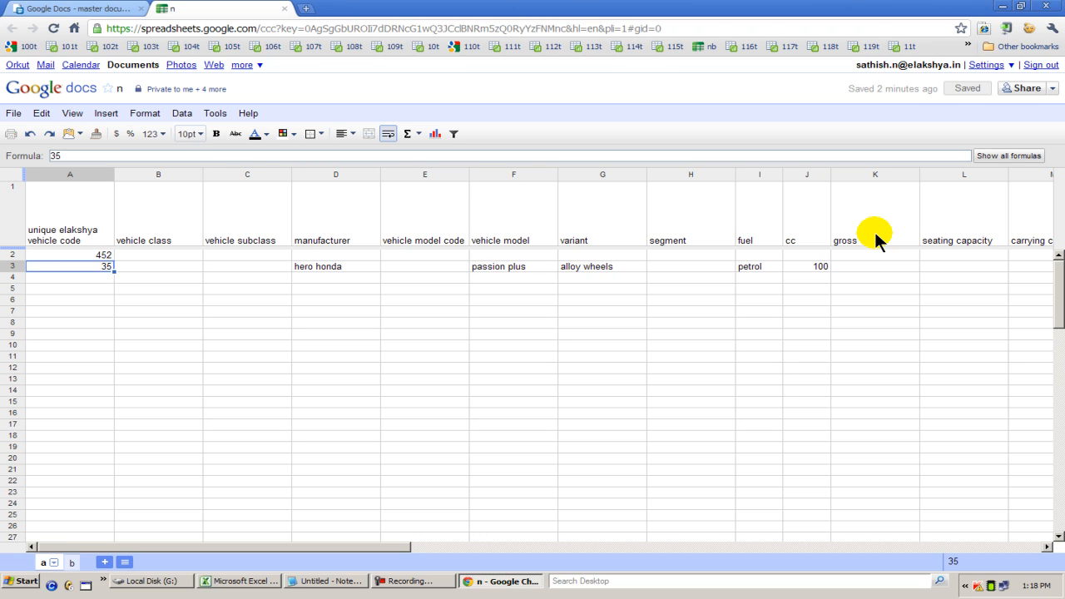
key(Right)
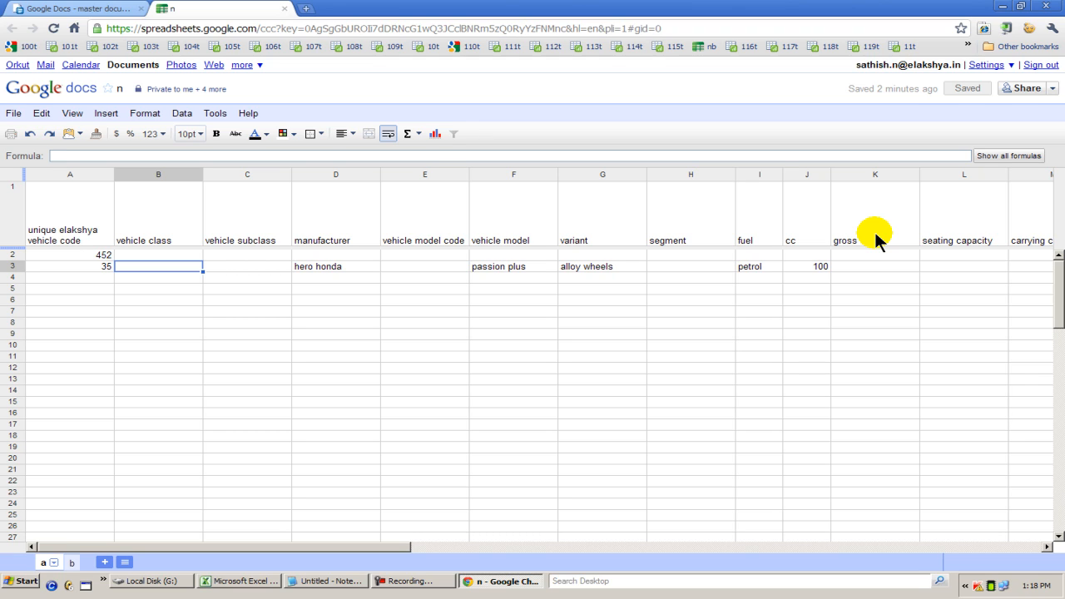
text(2)
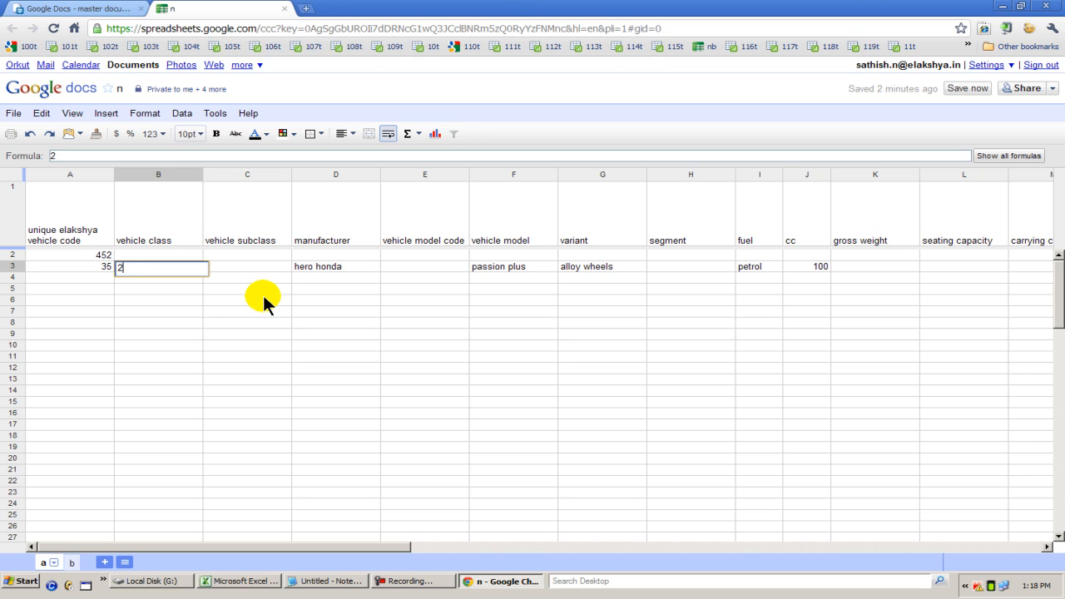
text(wheeler)
key(Return)
key(Up)
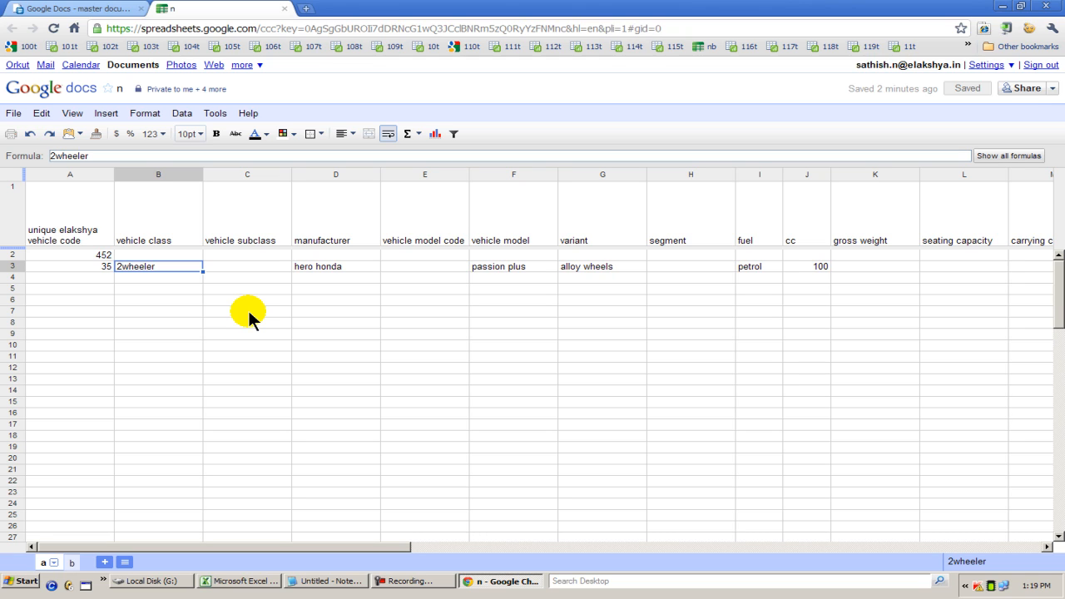
Go through the hero honda row's entries from vehicle subclass across to zone.
key(Right)
key(Right)
key(Right)
key(Right)
key(Right)
key(Right)
key(Right)
key(Right)
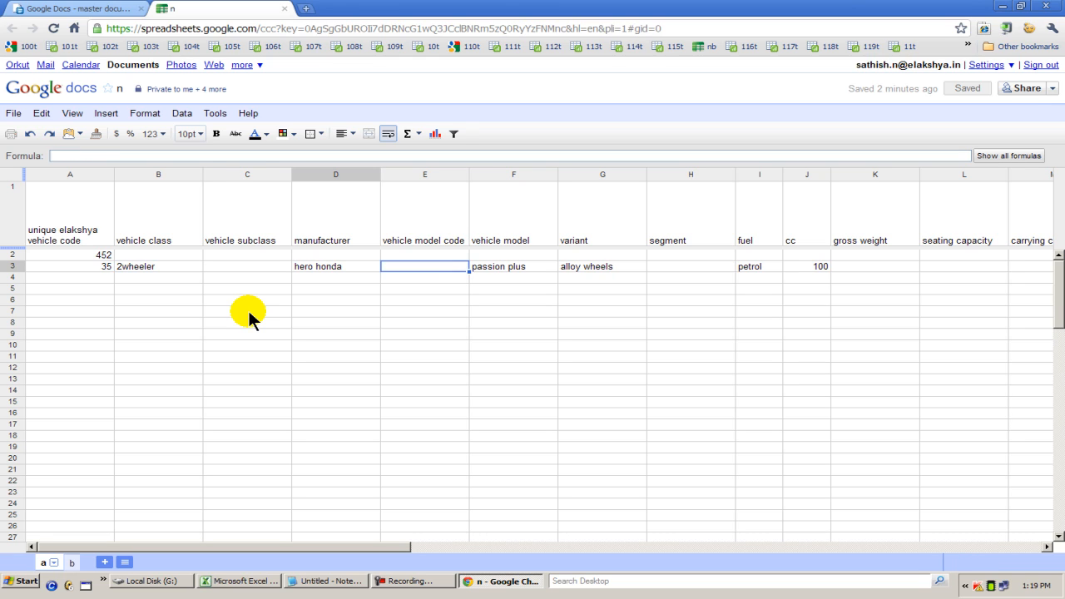
key(Right)
key(Right)
key(Right)
key(Right)
key(Right)
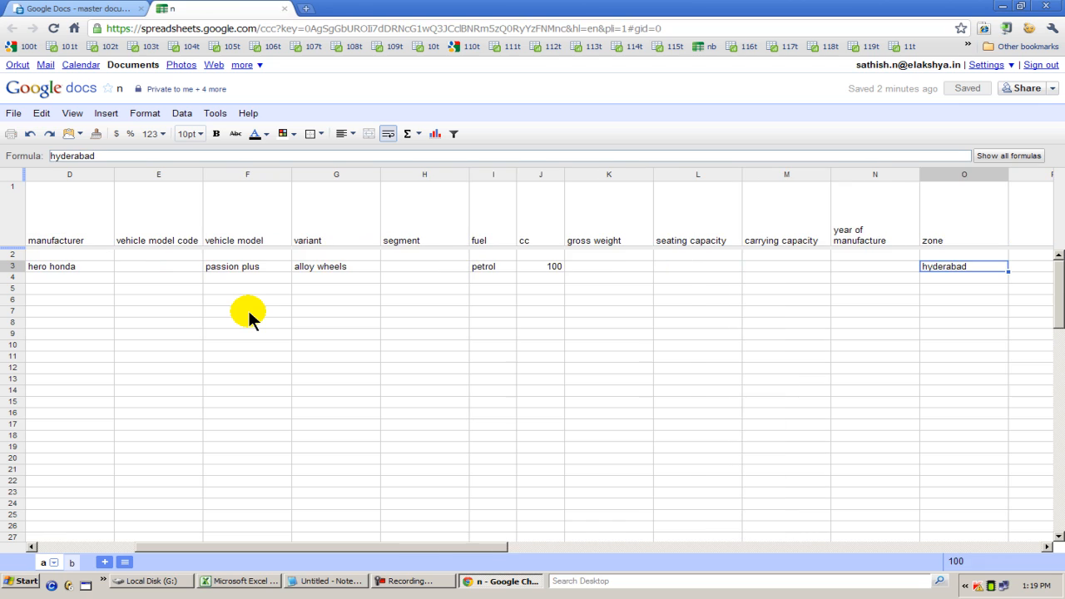
Examine the IDV columns from hdfc ergo general insurance to reliance general.
key(Right)
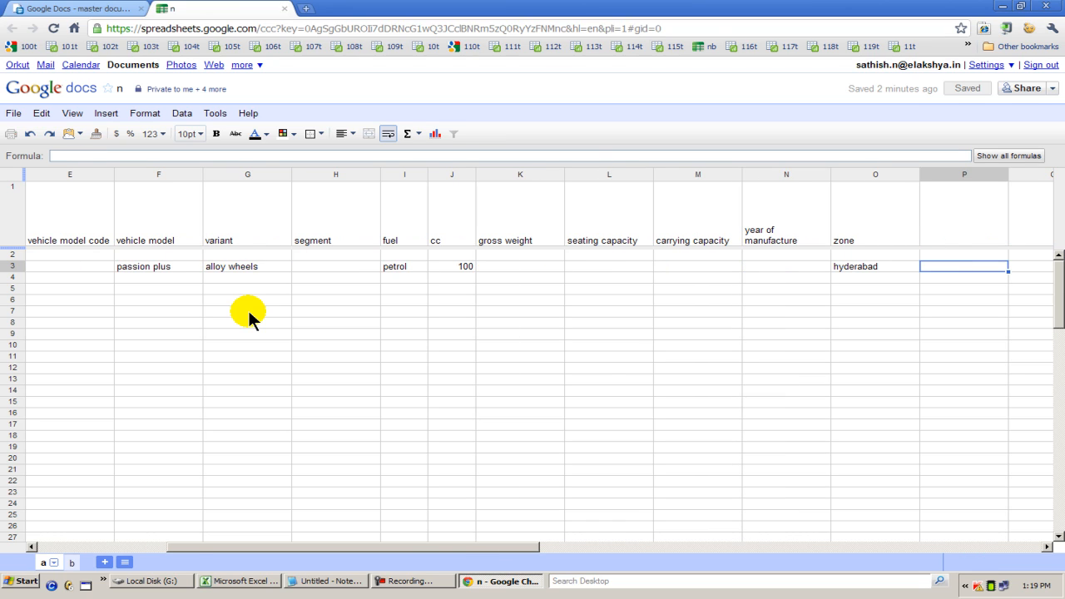
key(Right)
key(Right)
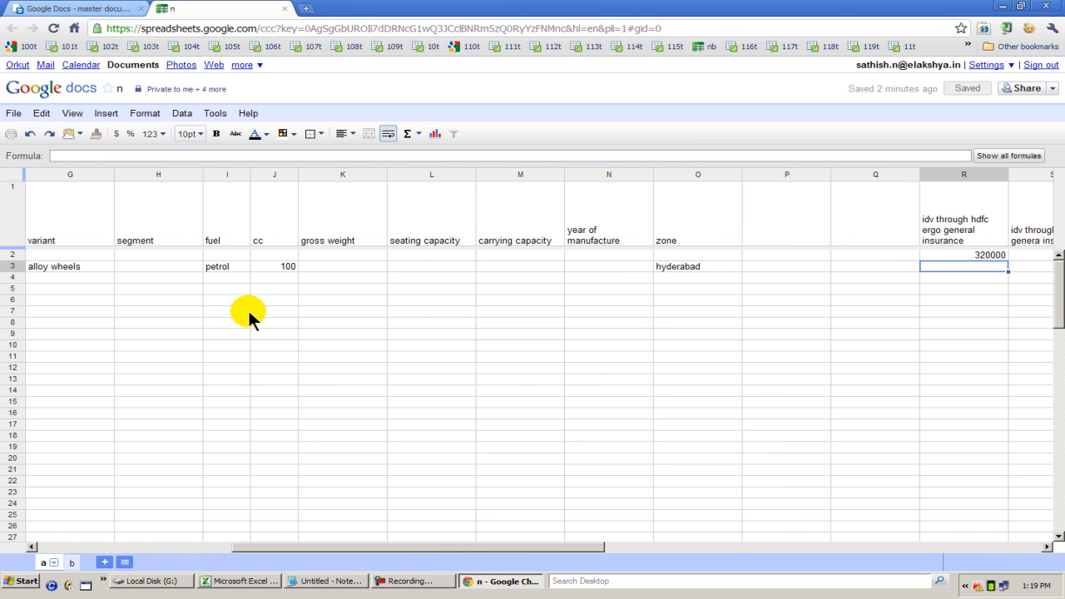
key(Right)
key(Right)
key(Right)
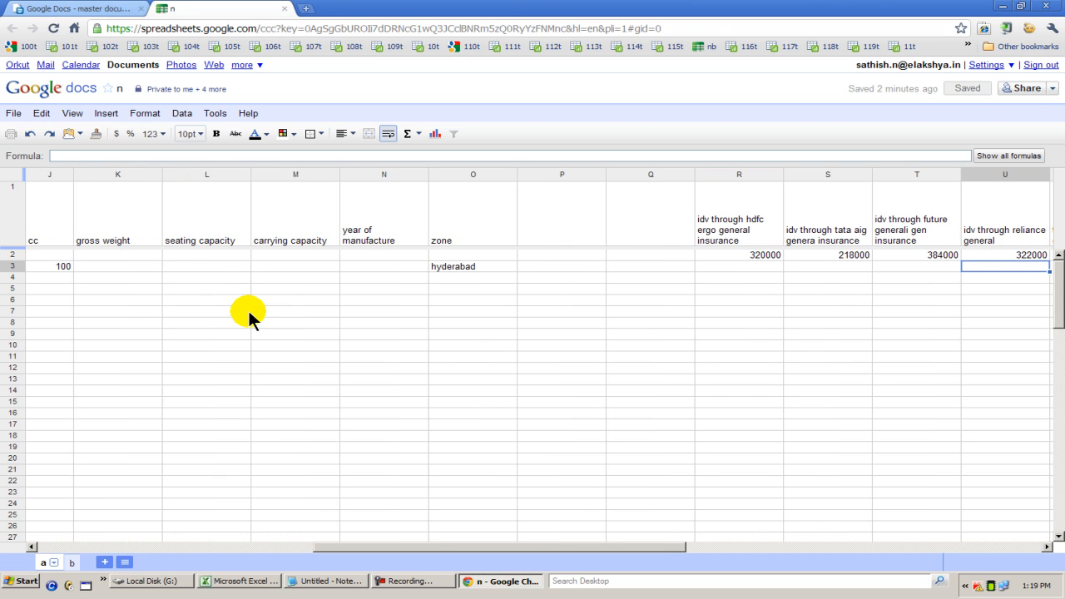
key(Left)
key(Left)
key(Left)
key(Left)
key(Left)
key(Right)
key(Right)
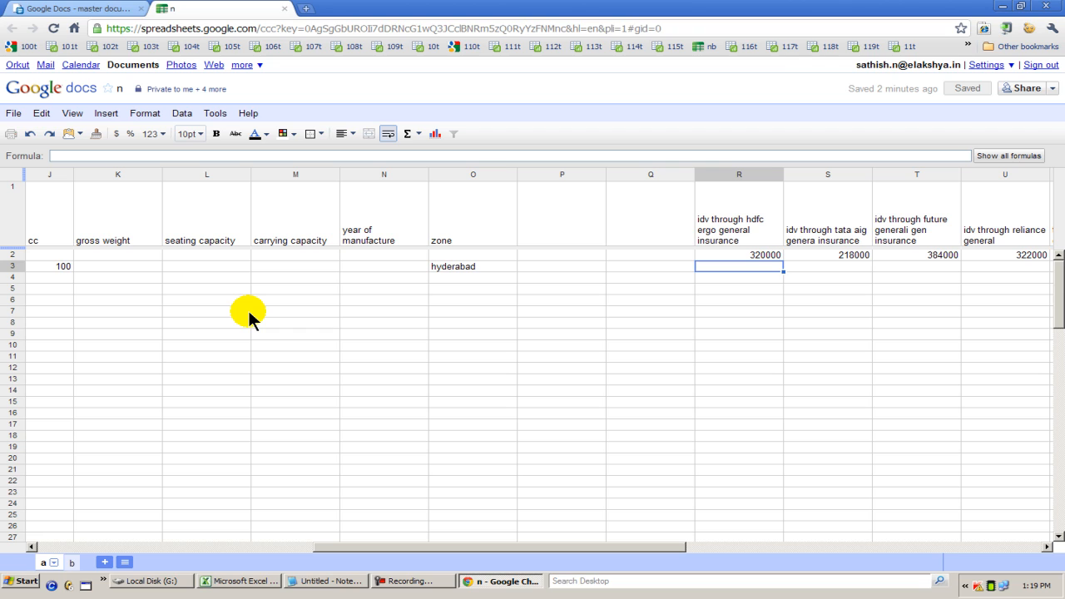
Go back along the hero honda row from the IDV columns to manufacturer.
key(Left)
key(Left)
key(Left)
key(Left)
key(Left)
key(Left)
key(Left)
key(Left)
key(Left)
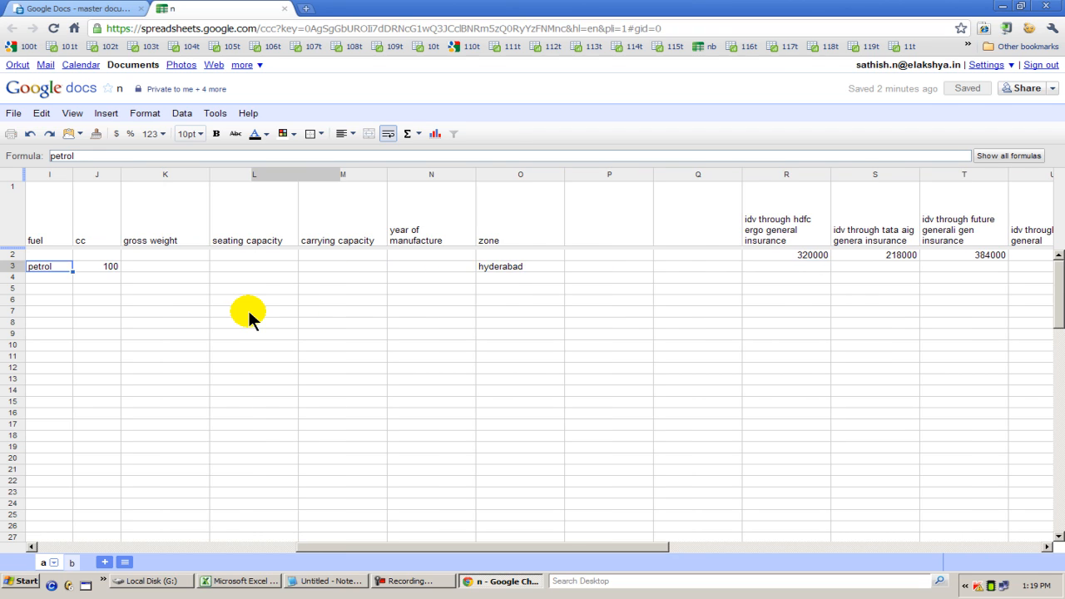
key(Left)
key(Left)
key(Left)
key(Left)
key(Left)
Enter "passion plus" as the vehicle model code in the hero honda row.
key(Right)
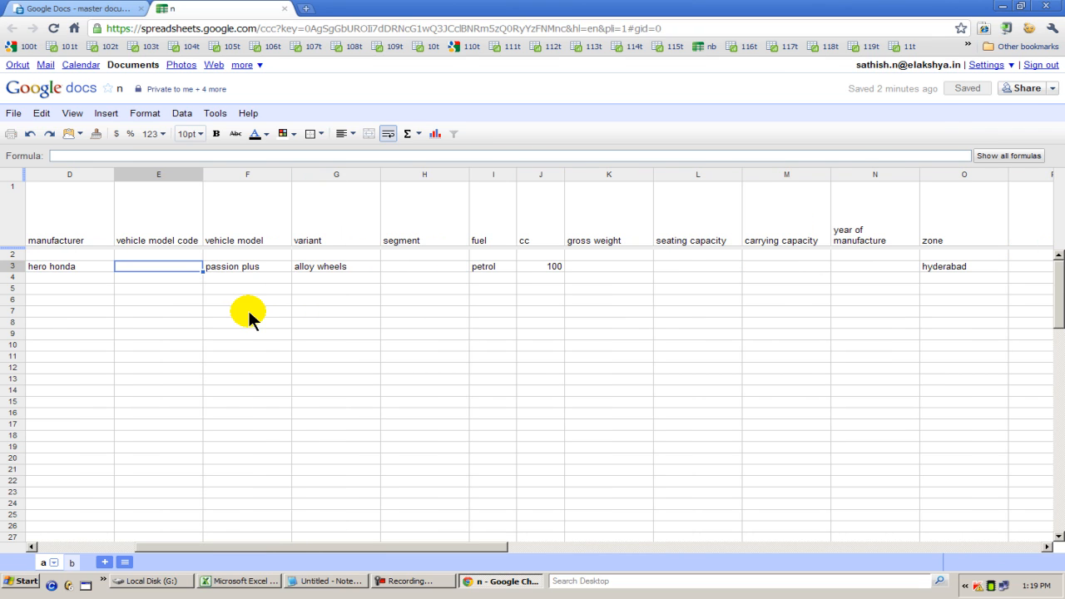
key(Right)
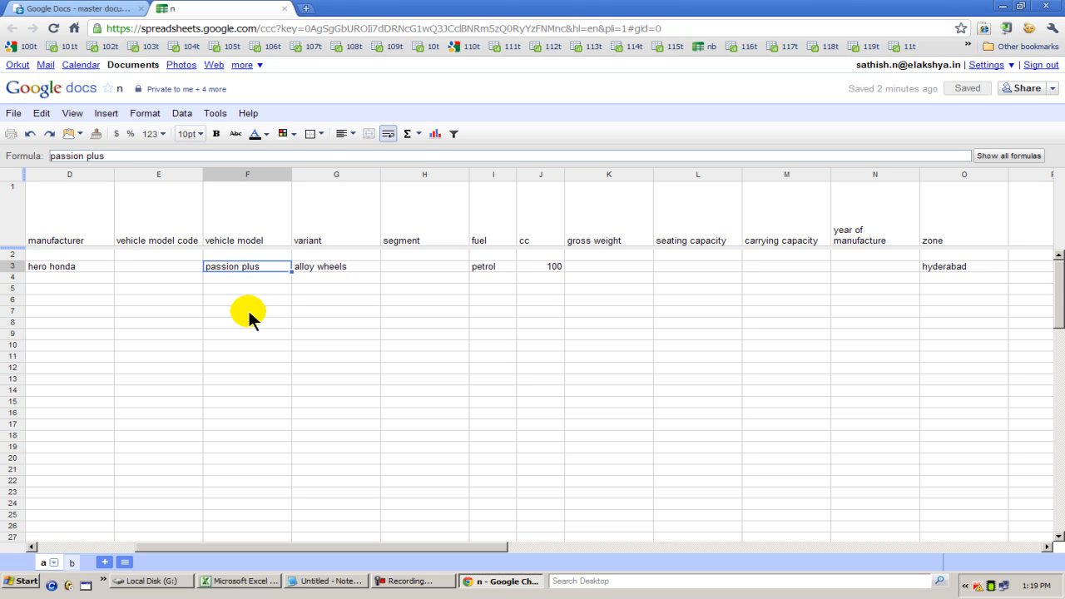
key(Right)
key(Right)
key(Right)
key(Left)
key(Left)
key(Left)
key(Left)
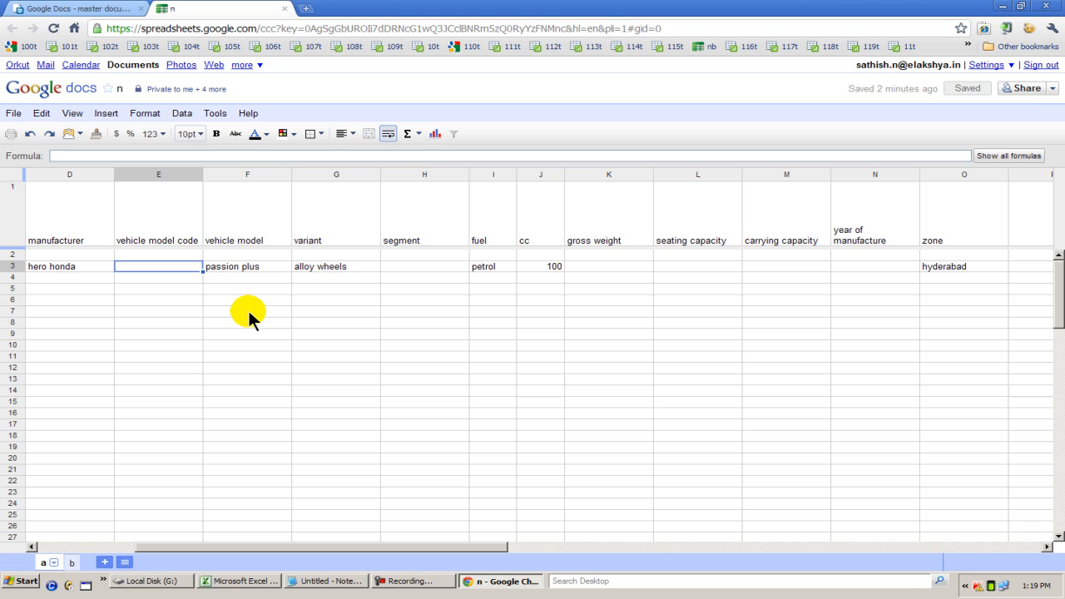
text(passion p)
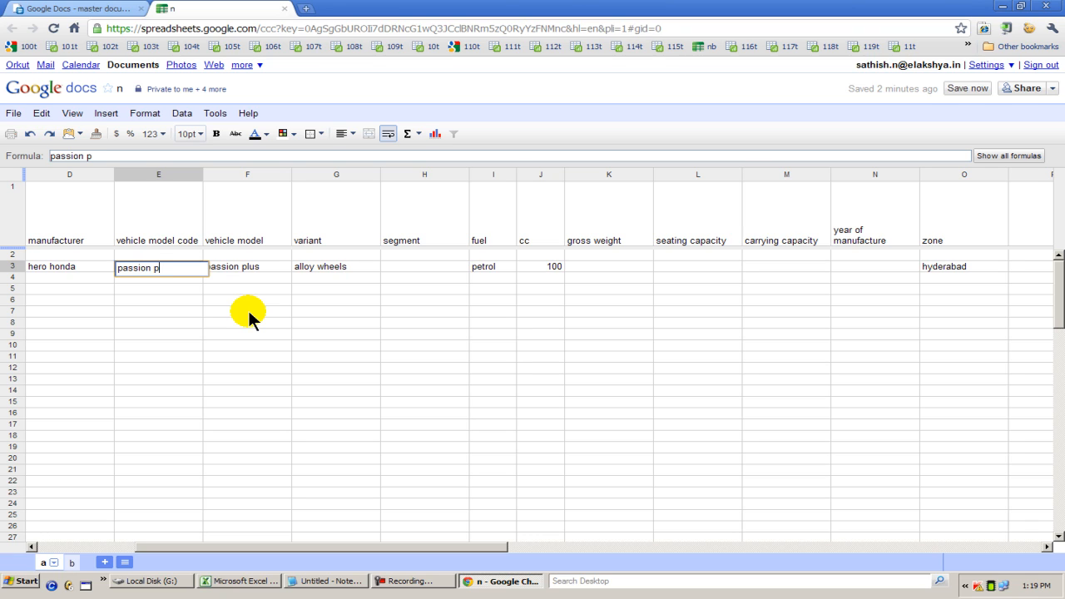
text(lus)
key(Return)
key(Up)
Replace the hero honda row's vehicle model entry with 2009.
key(Right)
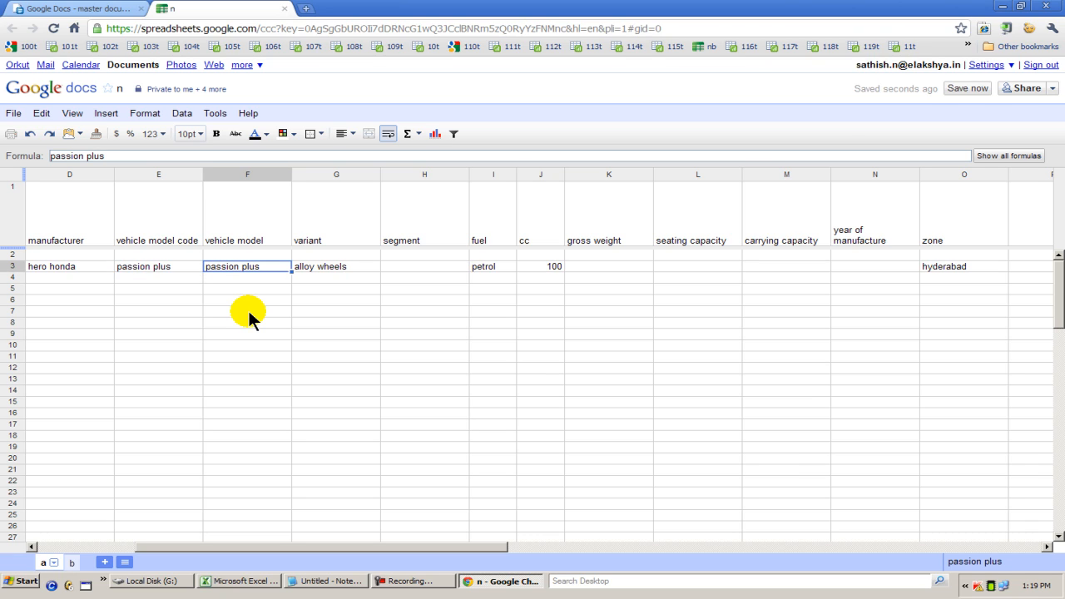
text(2009)
key(Return)
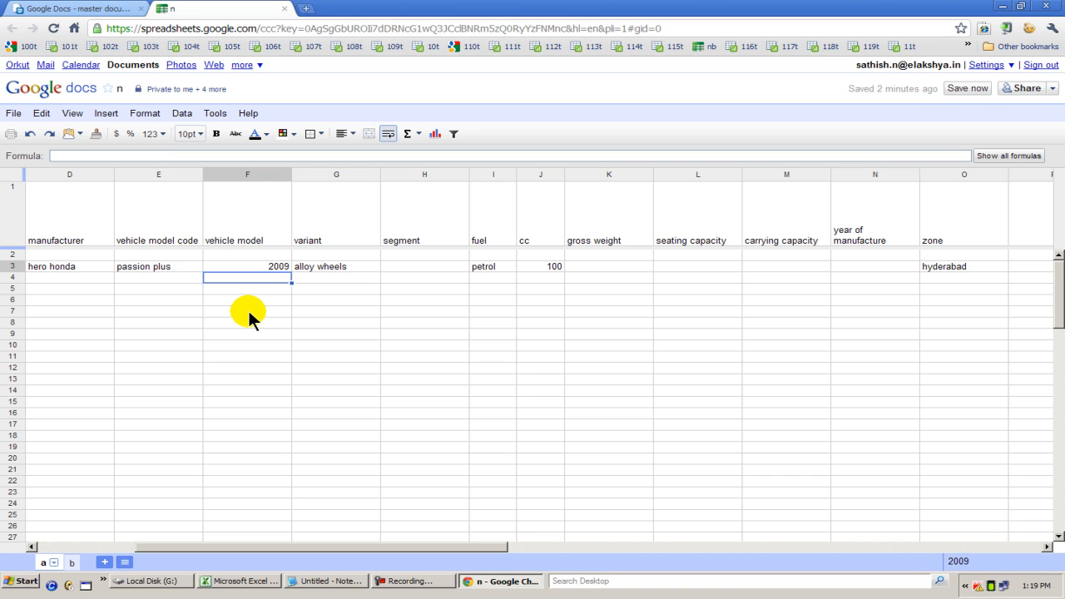
Enter 33000 as the hero honda row's IDV through hdfc ergo general insurance.
key(Up)
key(Right)
key(Right)
key(Right)
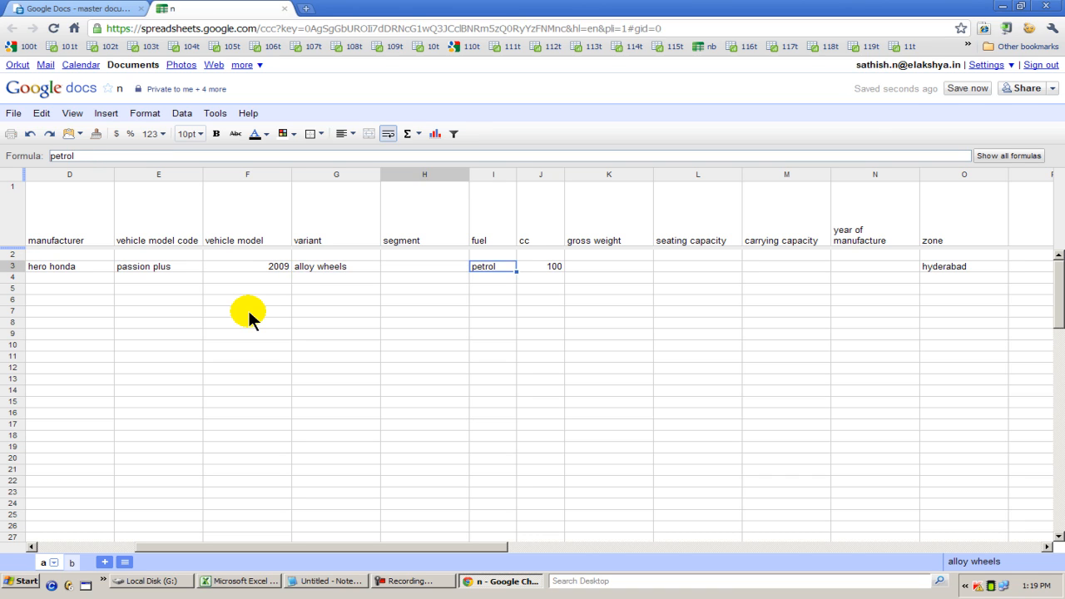
key(Right)
key(Right)
key(Right)
key(Right)
key(Right)
key(Right)
key(Right)
key(Right)
key(Right)
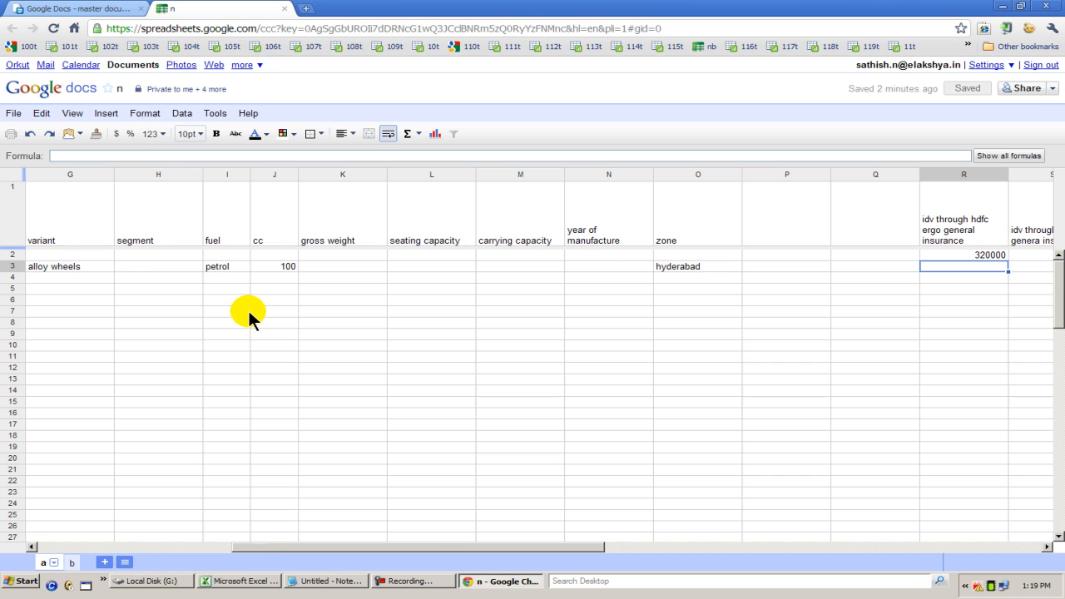
key(Right)
key(Left)
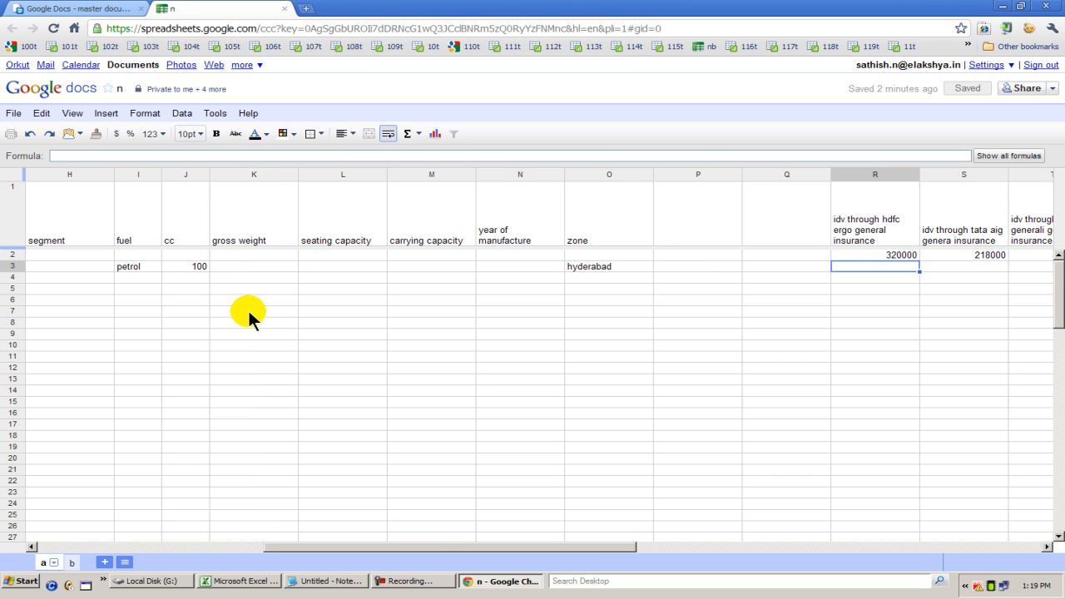
text(33000)
key(Return)
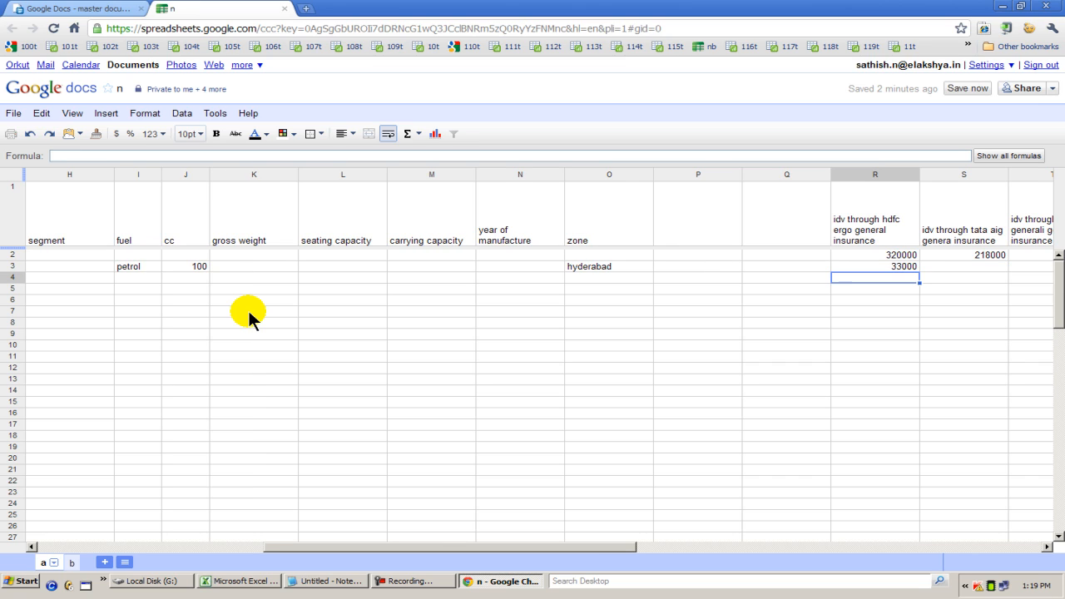
Enter 31800 as the hero honda row's IDV through tata aig general insurance.
key(Up)
key(Right)
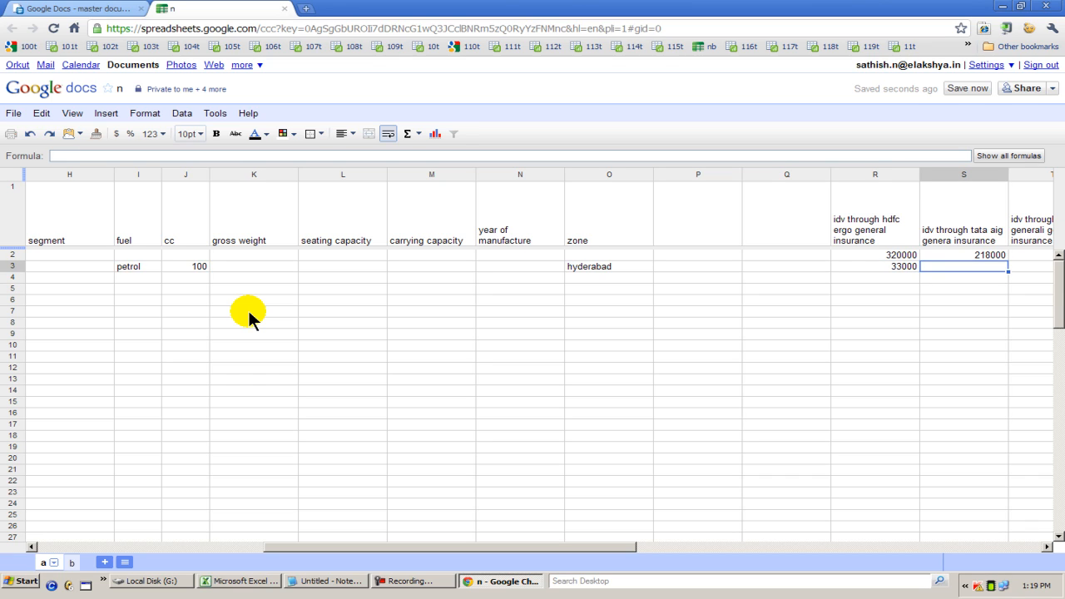
text(31)
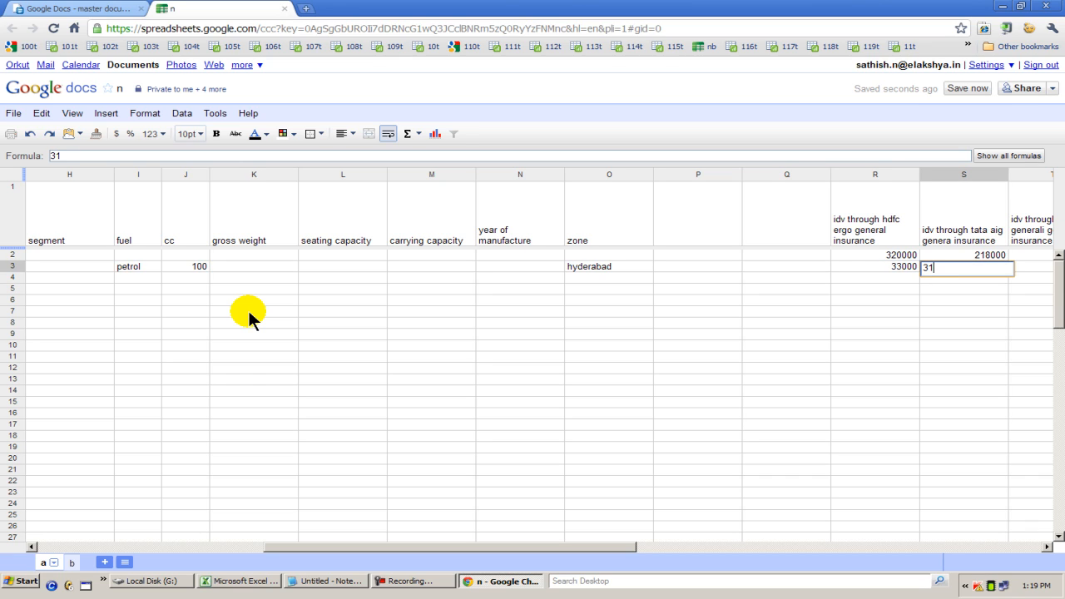
text(800)
key(Return)
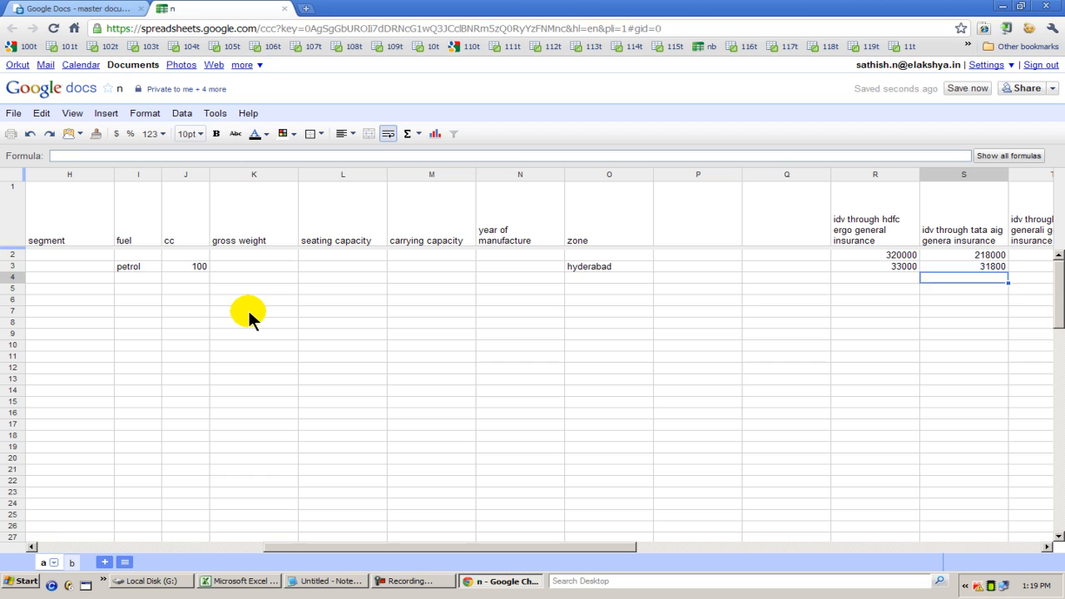
Enter 32400 as the hero honda row's IDV through future generali insurance.
key(Up)
key(Right)
key(Right)
key(Left)
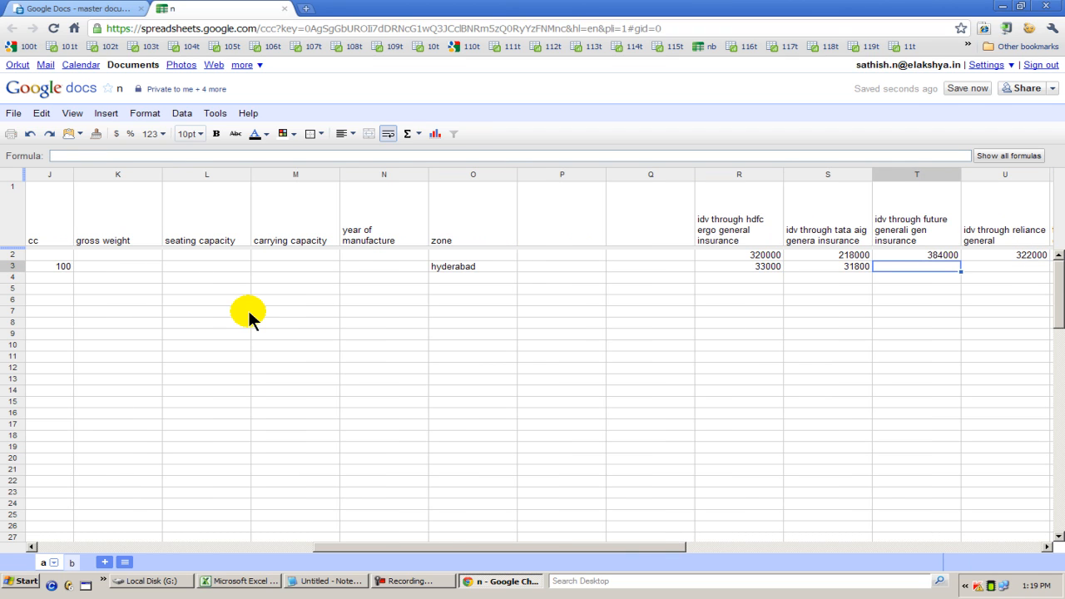
text(3)
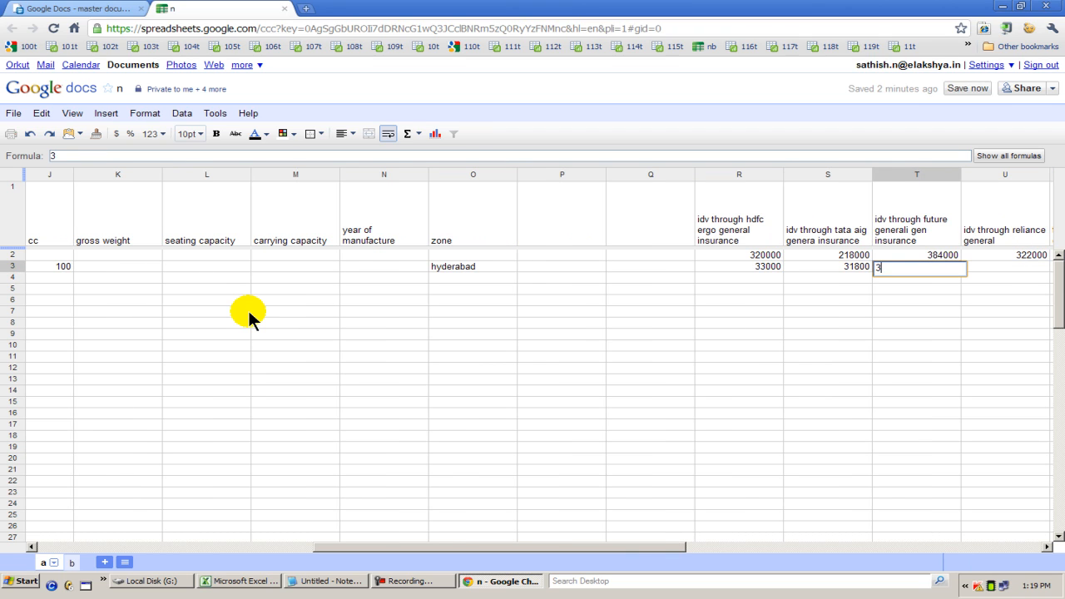
text(2400)
key(Return)
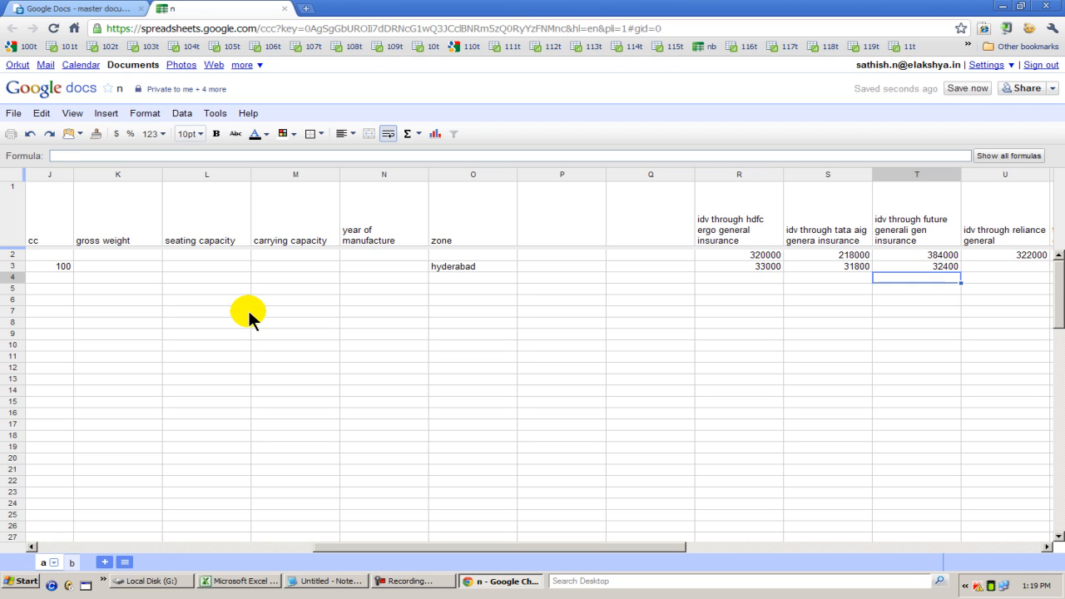
Enter 28000 as the hero honda row's IDV through reliance general.
key(Up)
key(Right)
key(Right)
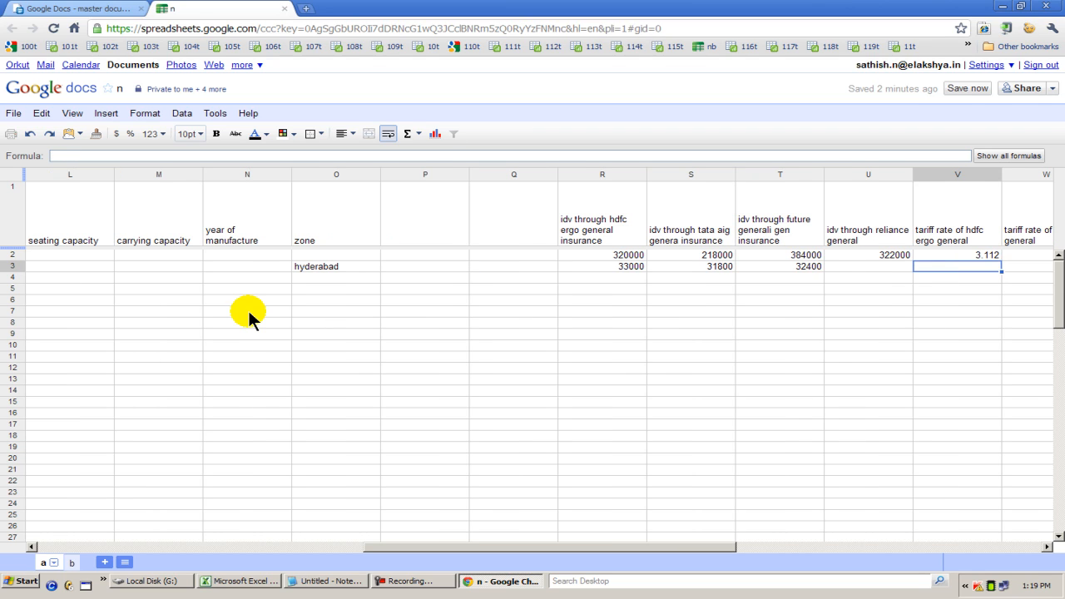
key(Left)
text(28000)
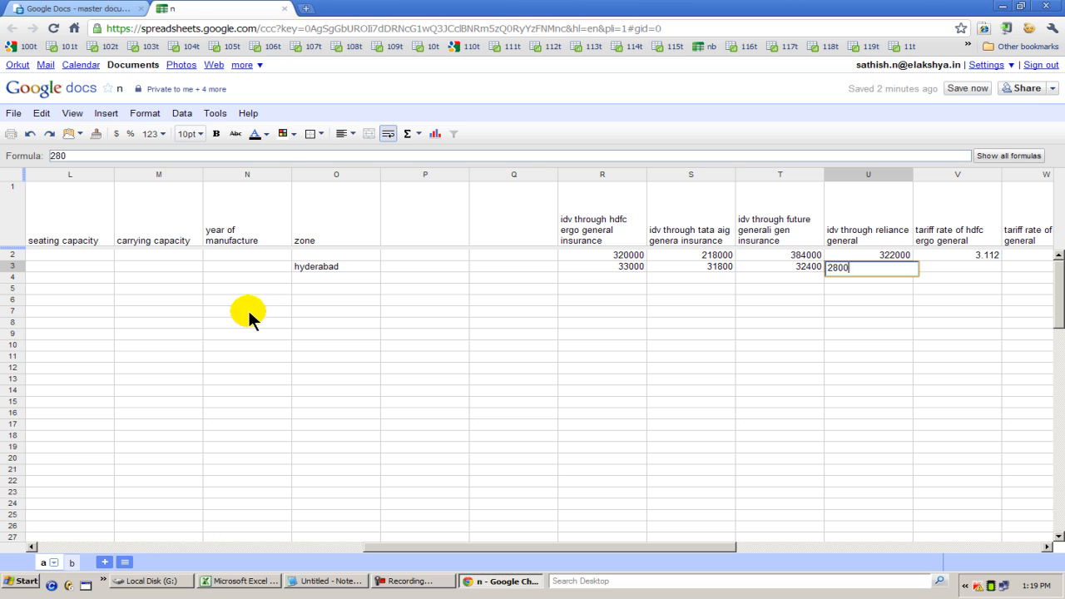
key(Return)
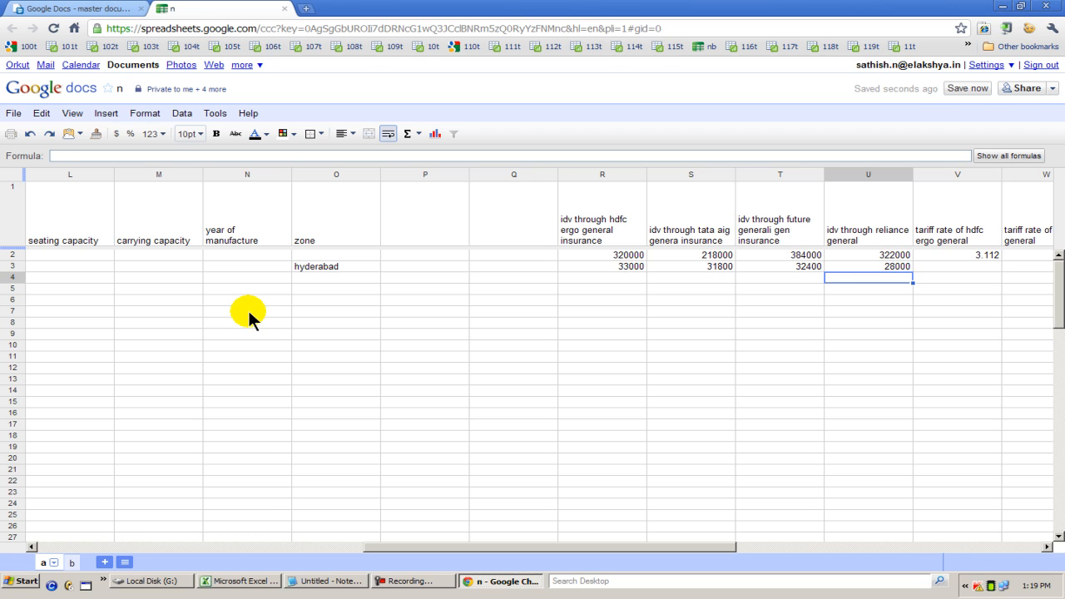
Enter 2.971 as the hyderabad row's tariff rate of hdfc ergo general.
key(Up)
key(Right)
key(Right)
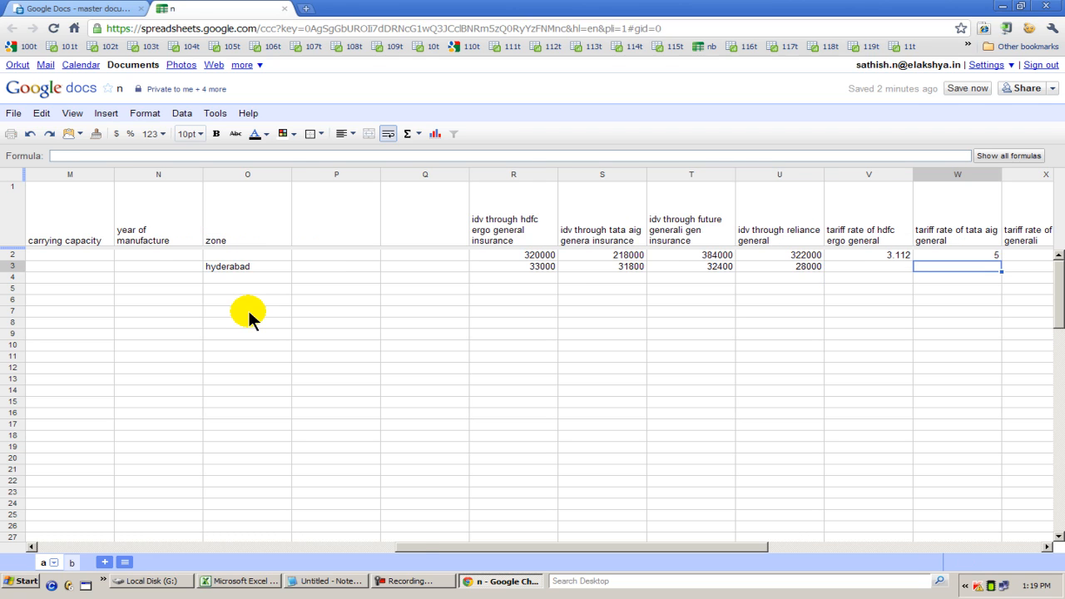
key(Right)
key(Left)
key(Left)
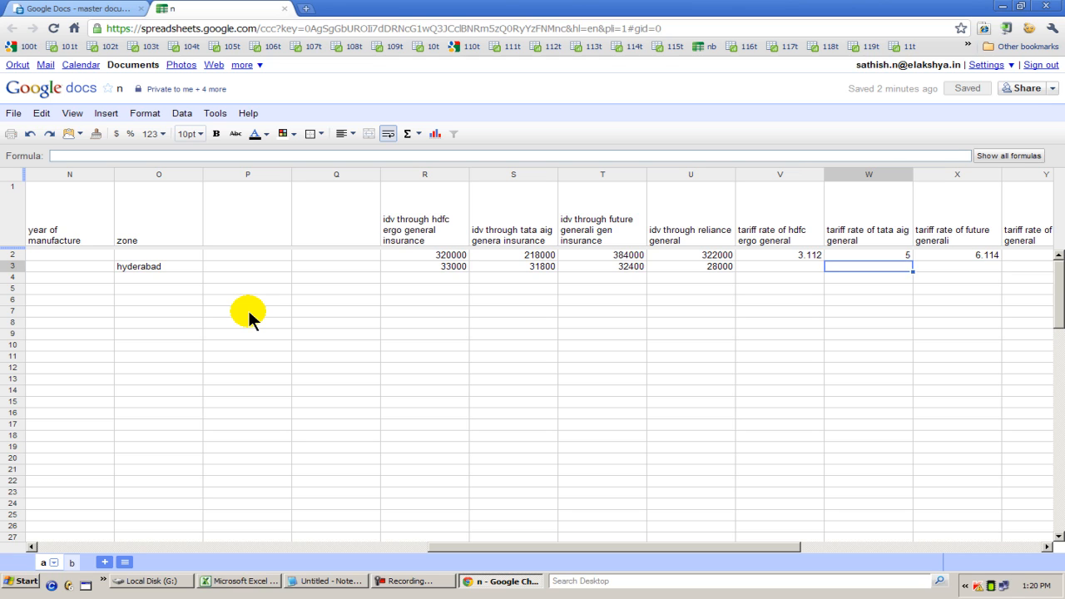
key(Right)
key(Left)
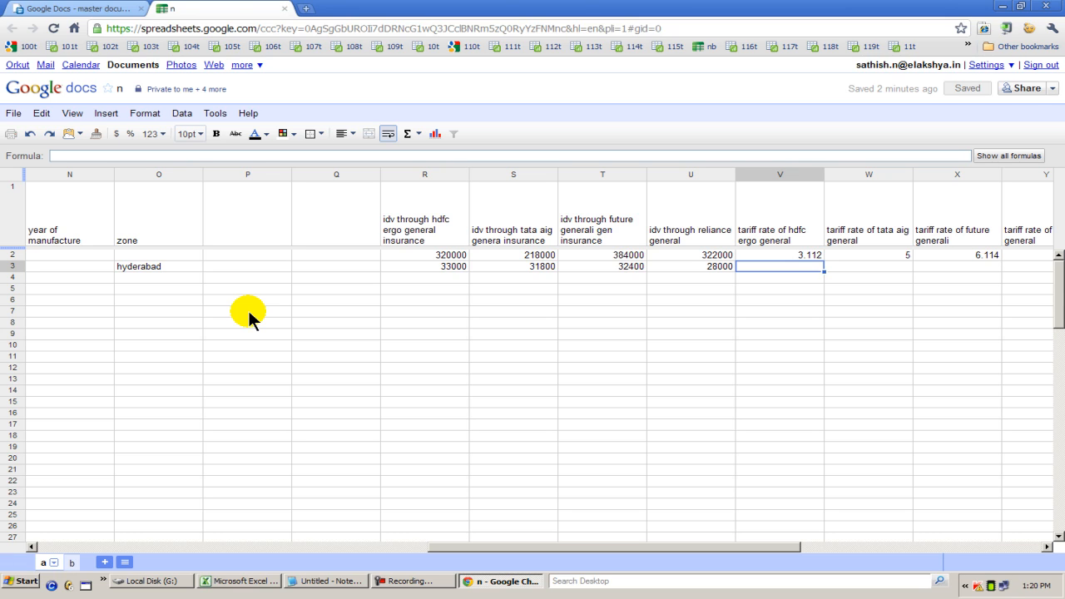
key(Right)
key(Left)
text(2.971)
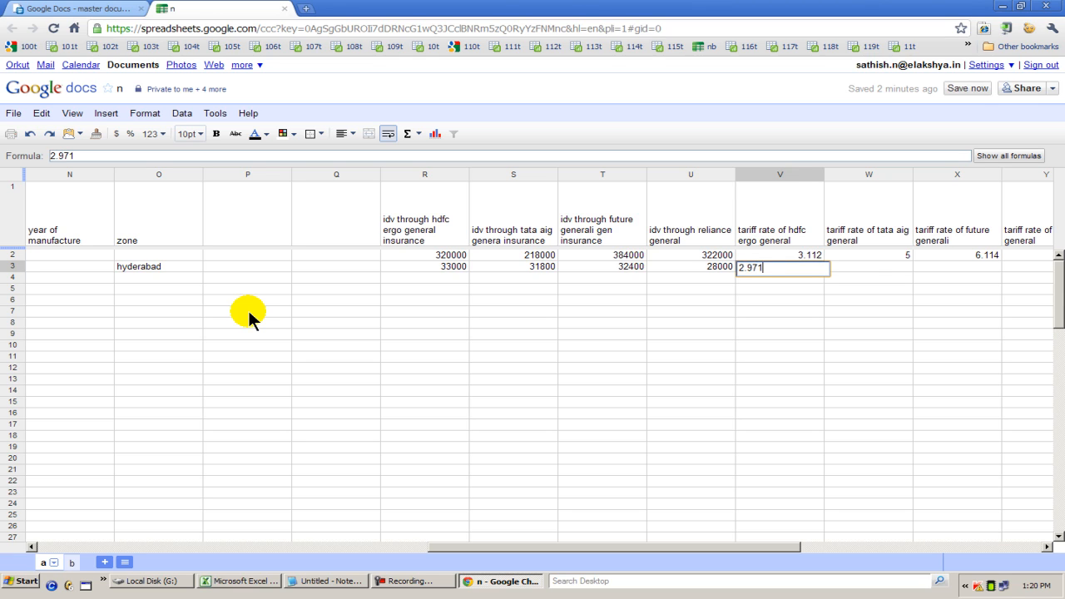
key(Tab)
Enter the hyderabad row's tariff rates: 5.231 for tata aig general and 3.132 for future generali.
text(5)
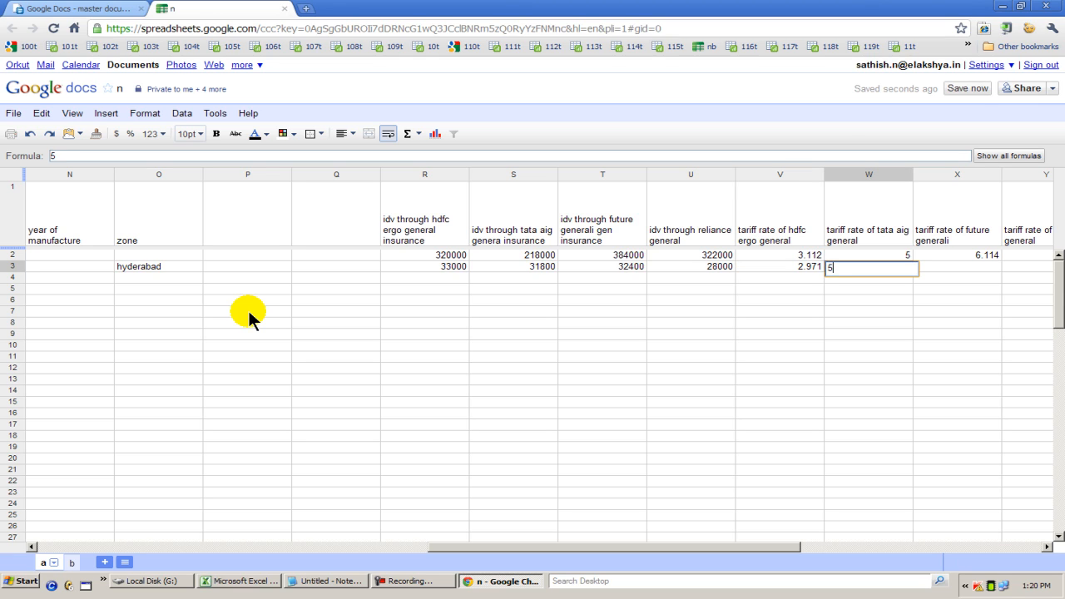
text(.231)
key(Tab)
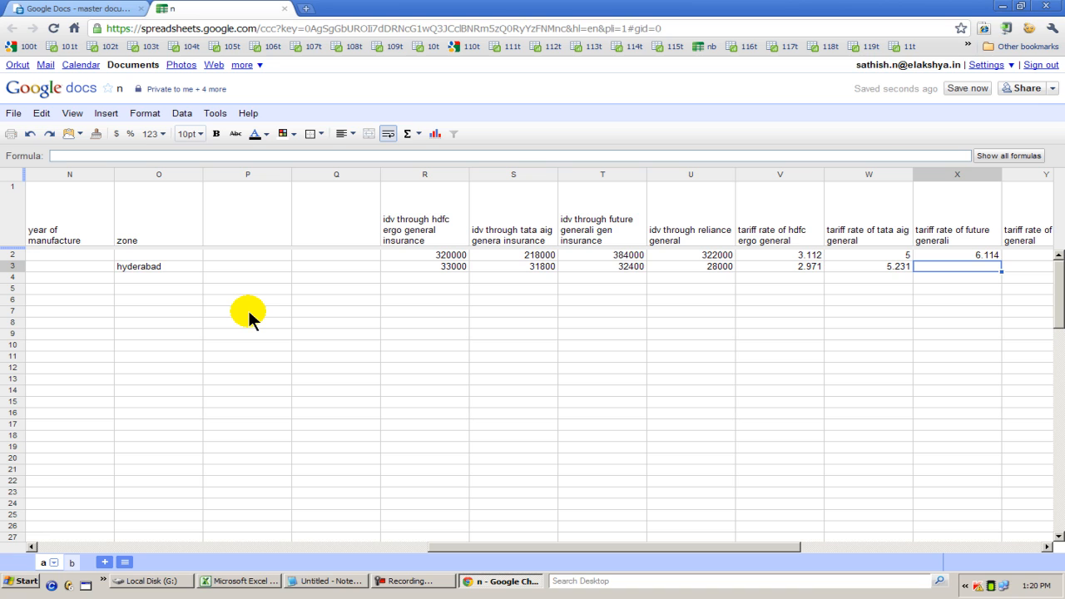
text(3.132)
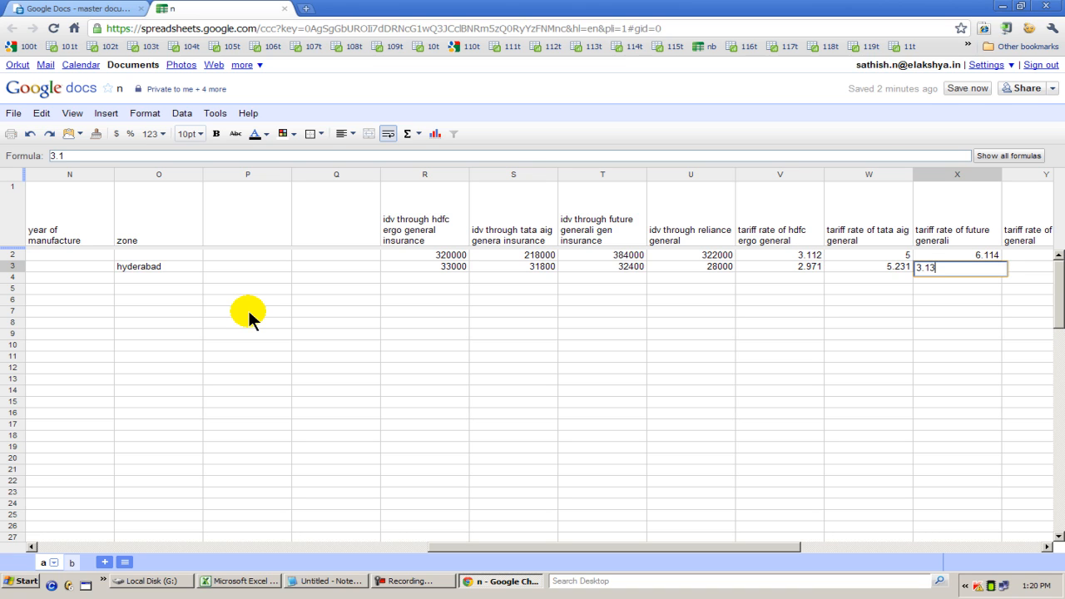
key(Return)
Enter 2.478 as the hyderabad row's tariff rate of reliance general.
key(Up)
key(Right)
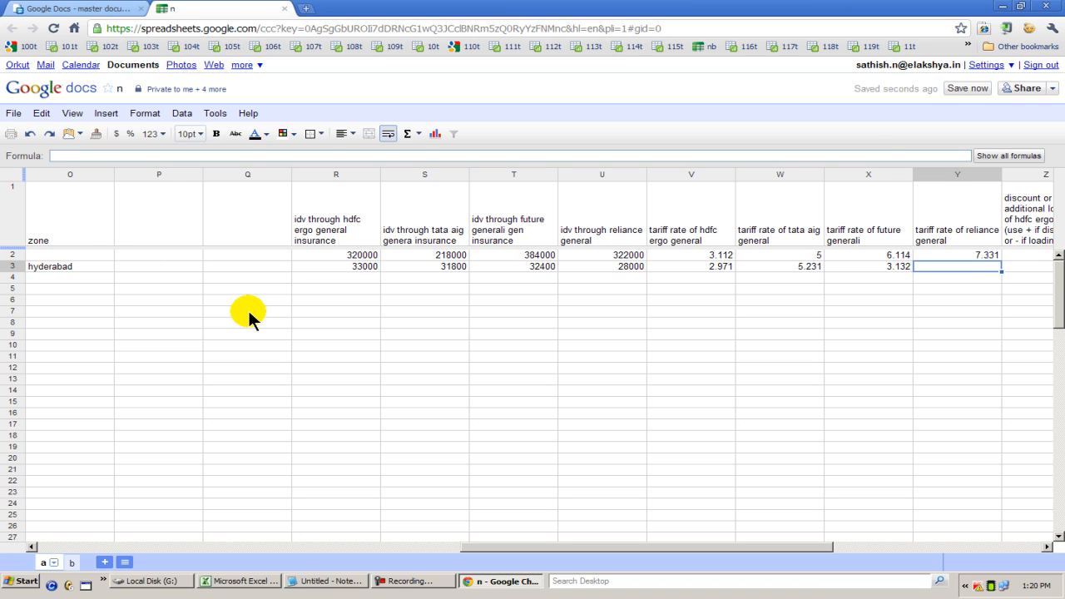
text(2.4)
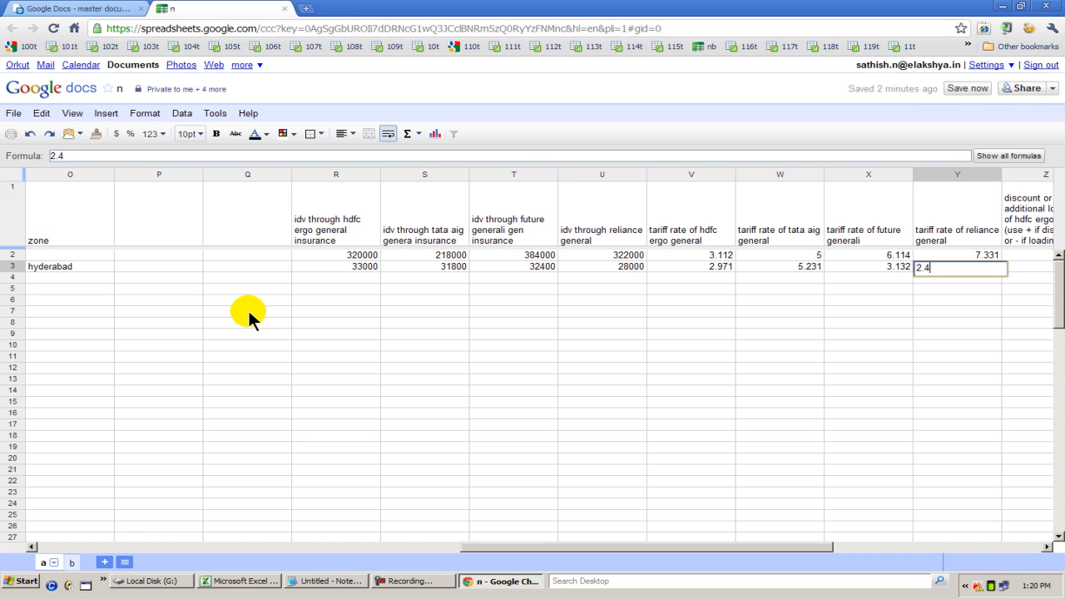
text(78)
key(Return)
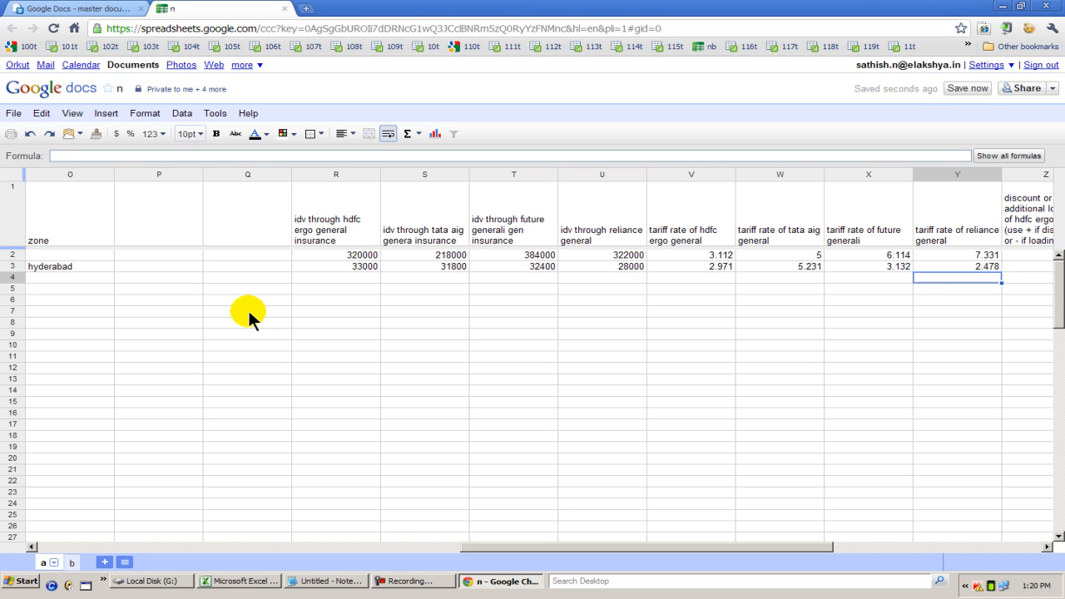
Examine the four insurers' discount or additional loading columns and the fixed charges column beyond the tariff rates.
key(Up)
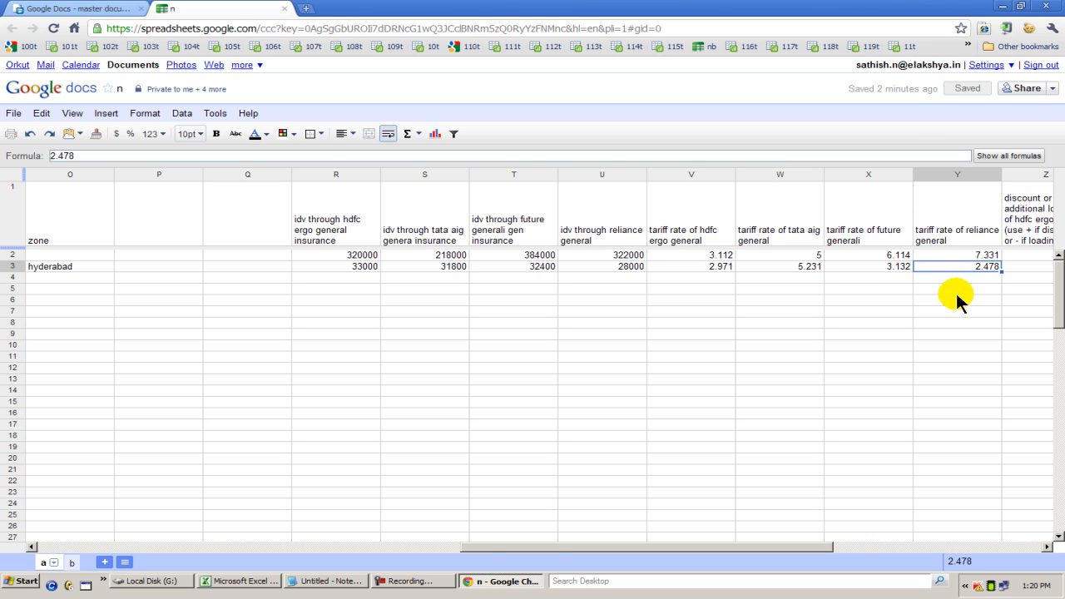
key(Right)
key(Right)
key(Right)
key(Left)
key(Left)
key(Left)
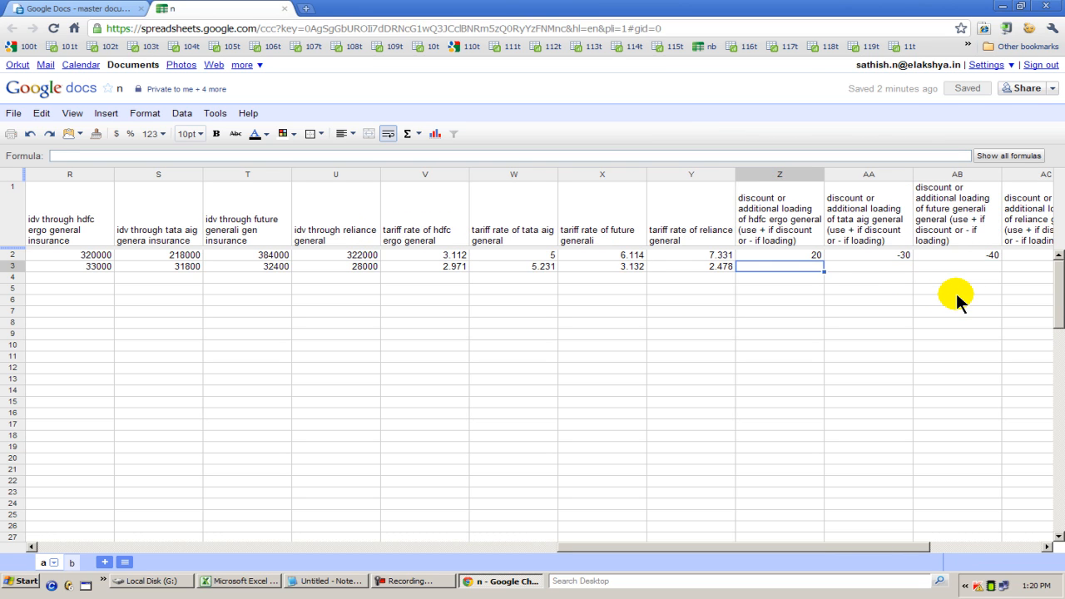
key(Right)
key(Right)
key(Right)
key(Right)
key(Right)
key(Right)
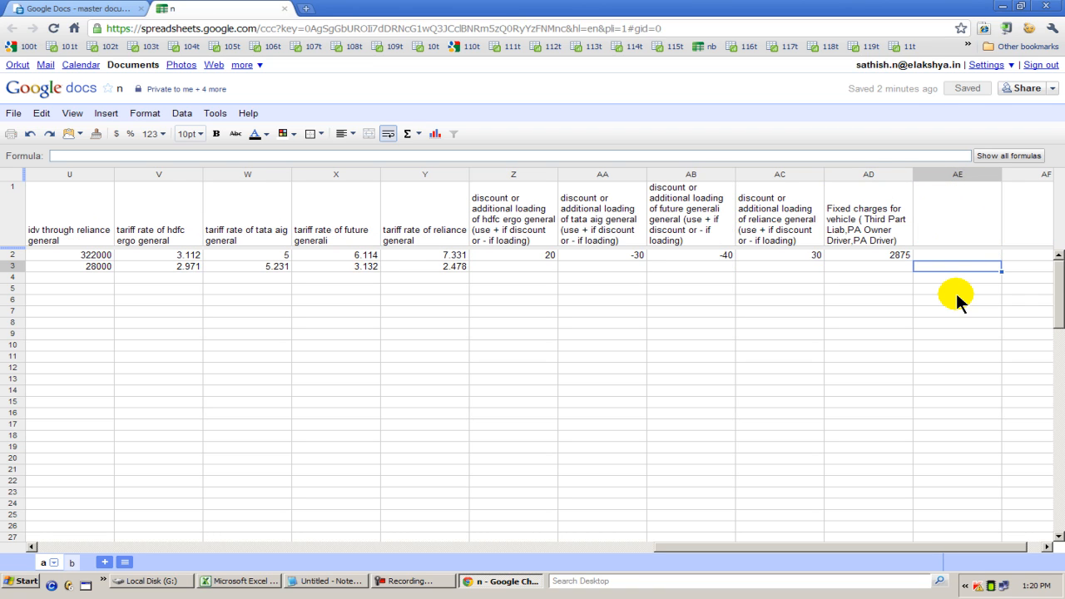
key(Left)
key(Left)
key(Left)
key(Left)
key(Left)
key(Left)
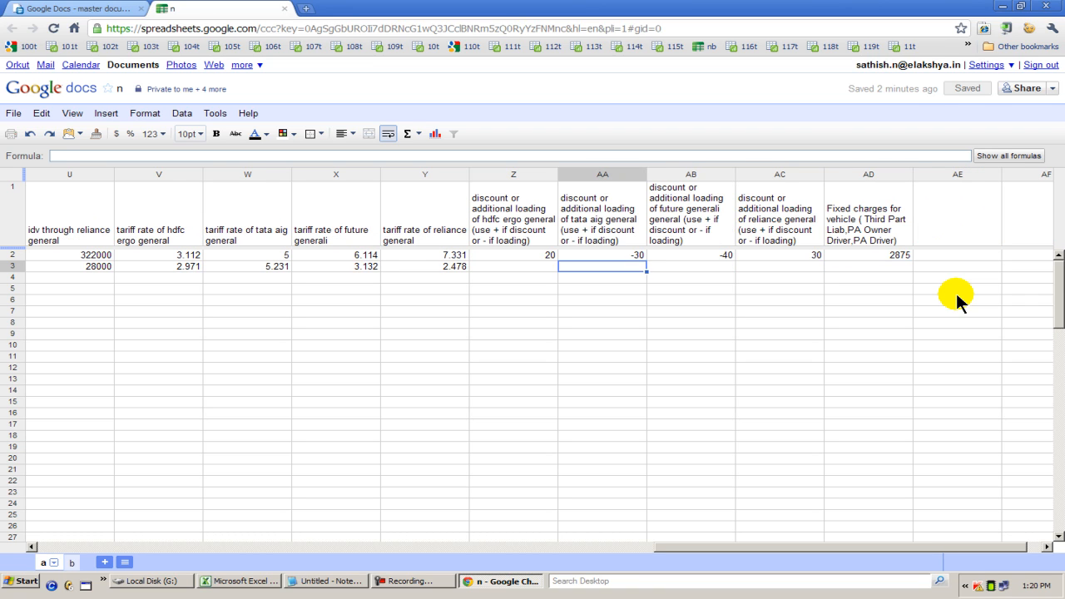
Enter the two-wheeler row's discount or loading values: 10 for hdfc ergo general and -20 for tata aig general.
key(Right)
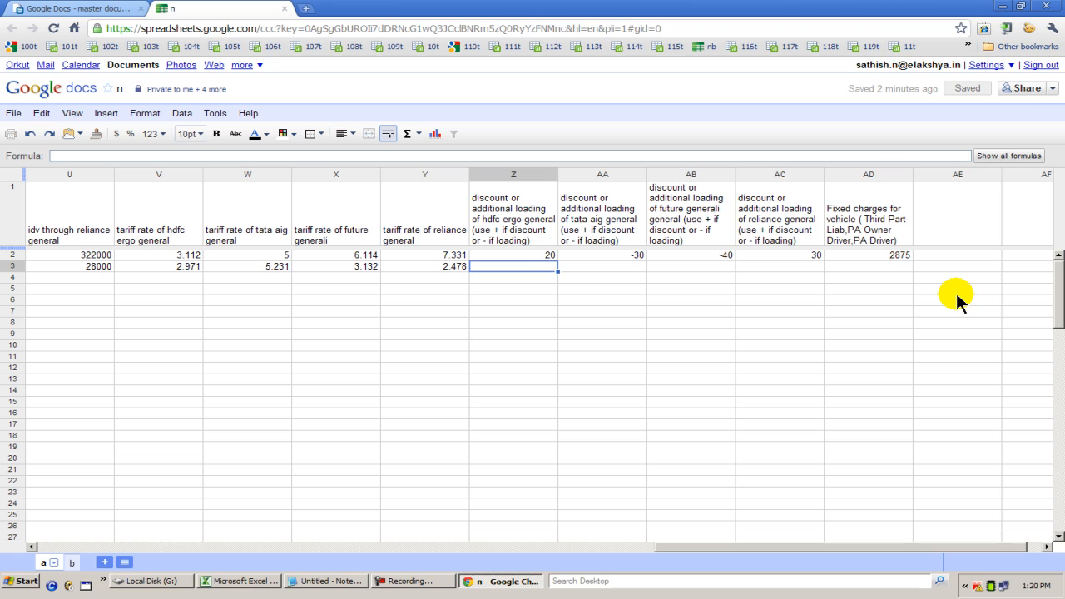
text(10)
key(Return)
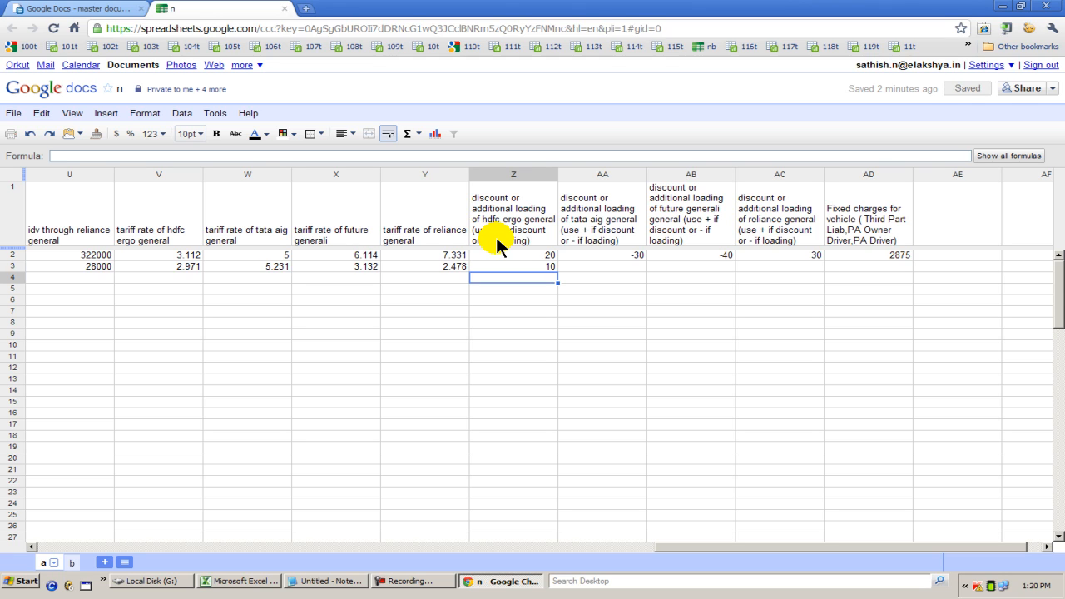
click(595, 266)
text(-20)
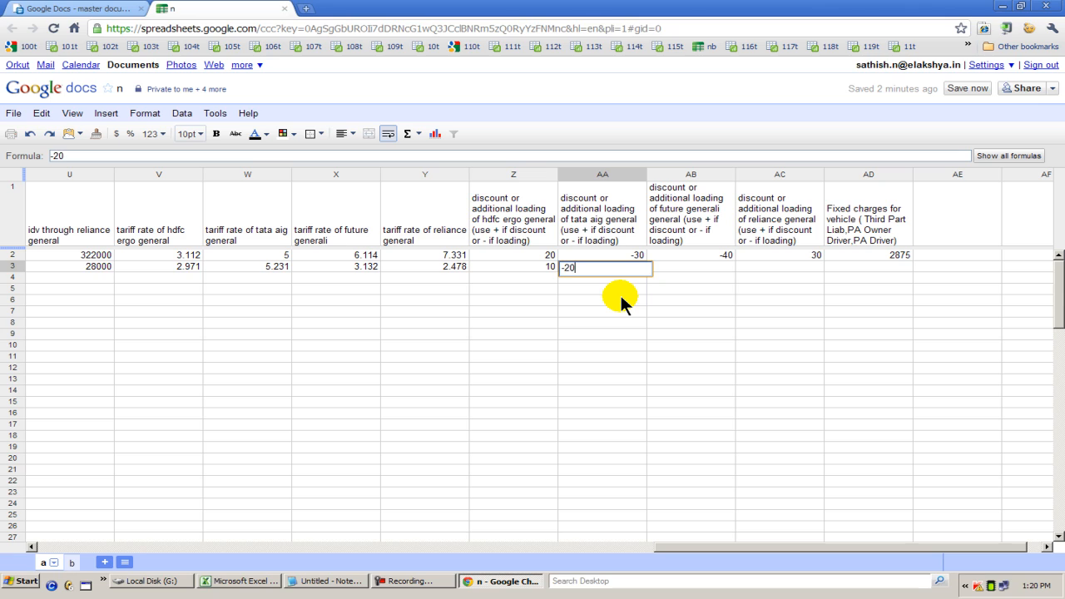
key(Return)
Enter the two-wheeler row's discount or loading values: 0 for future generali general and -10 for reliance general.
key(Up)
key(Right)
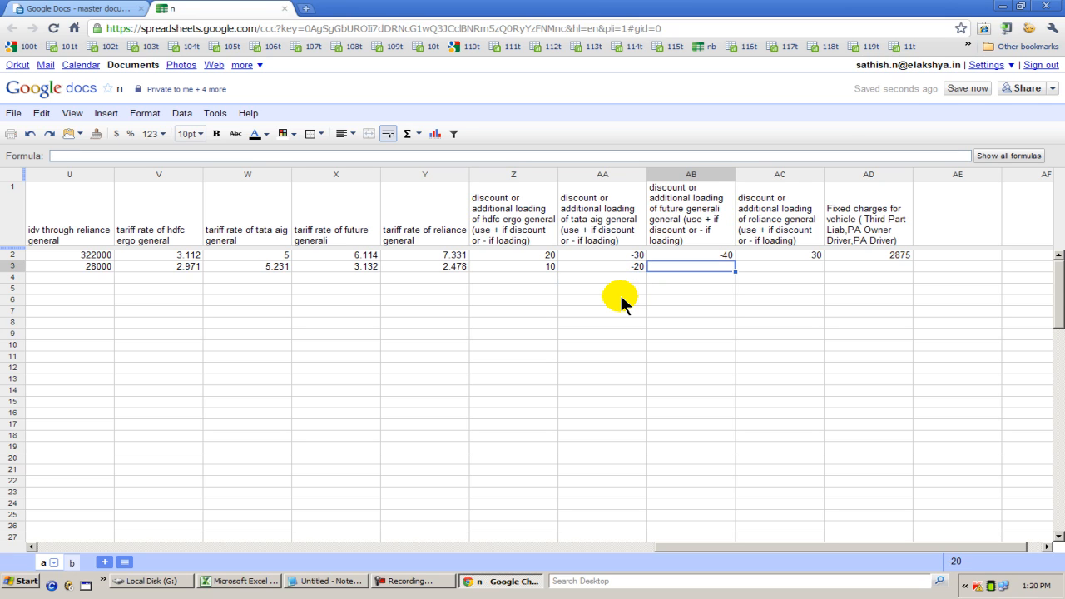
text(0)
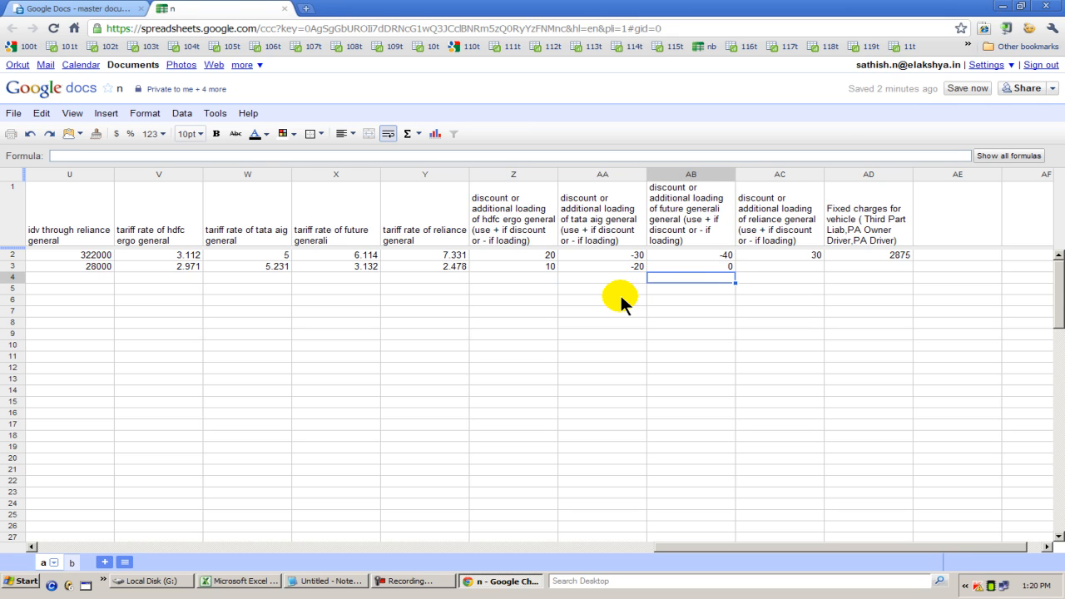
key(Tab)
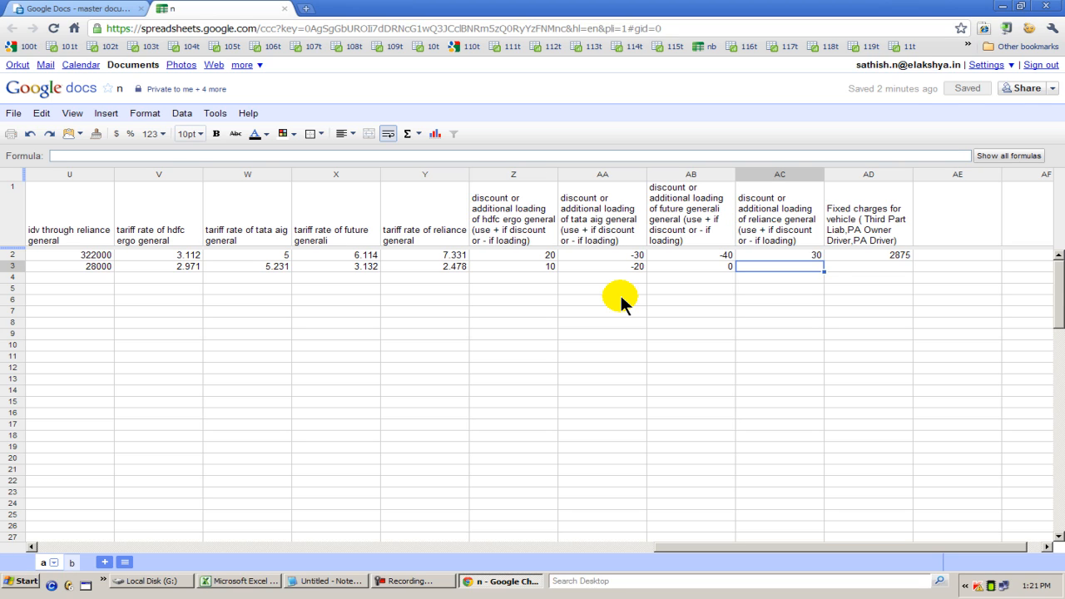
text(-10)
key(Return)
key(Right)
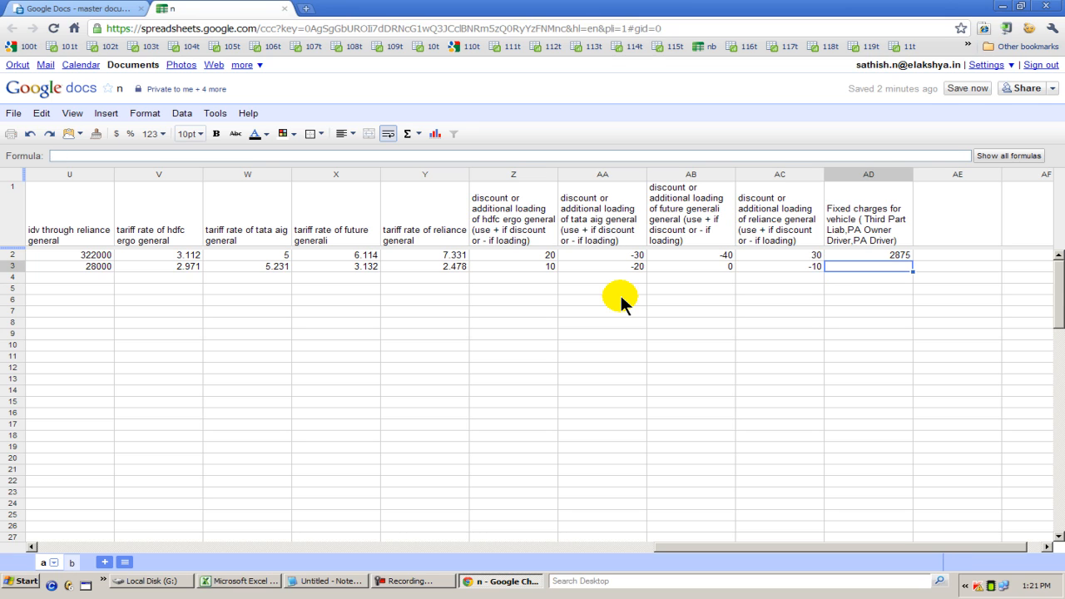
Switch to the maximized Notepad notes and add the line "1 - idv * tariff - 1" below the seater line.
click(326, 587)
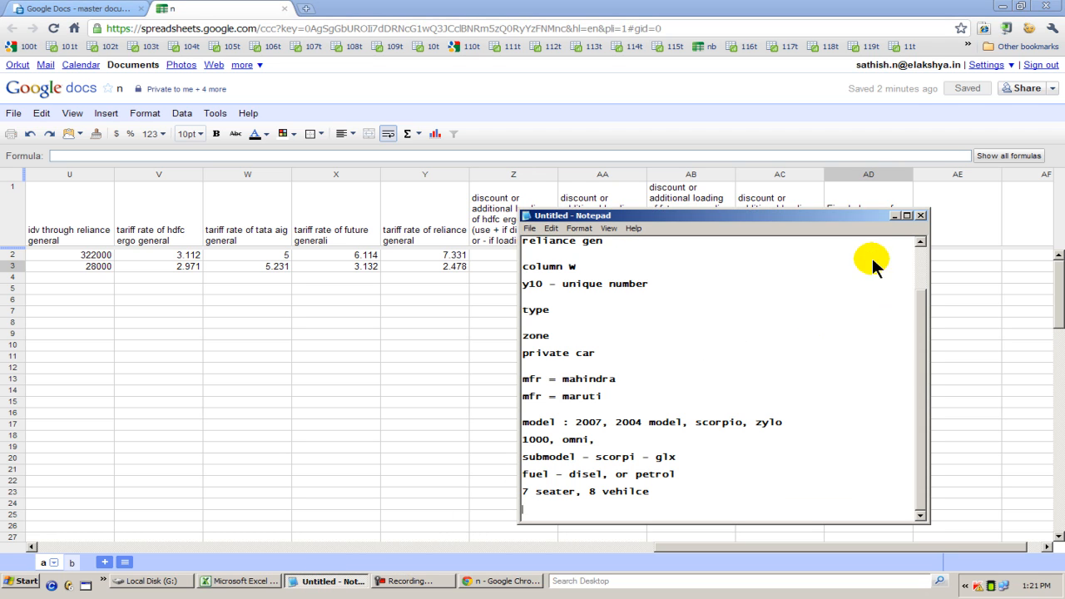
click(908, 216)
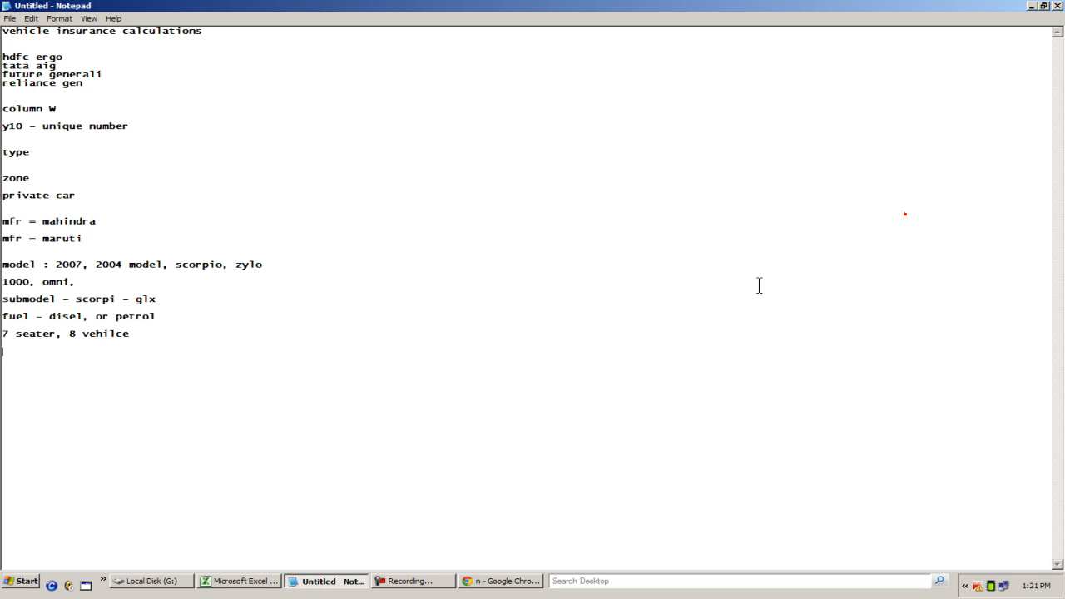
click(238, 350)
key(Return)
text(1 - idv * tariff)
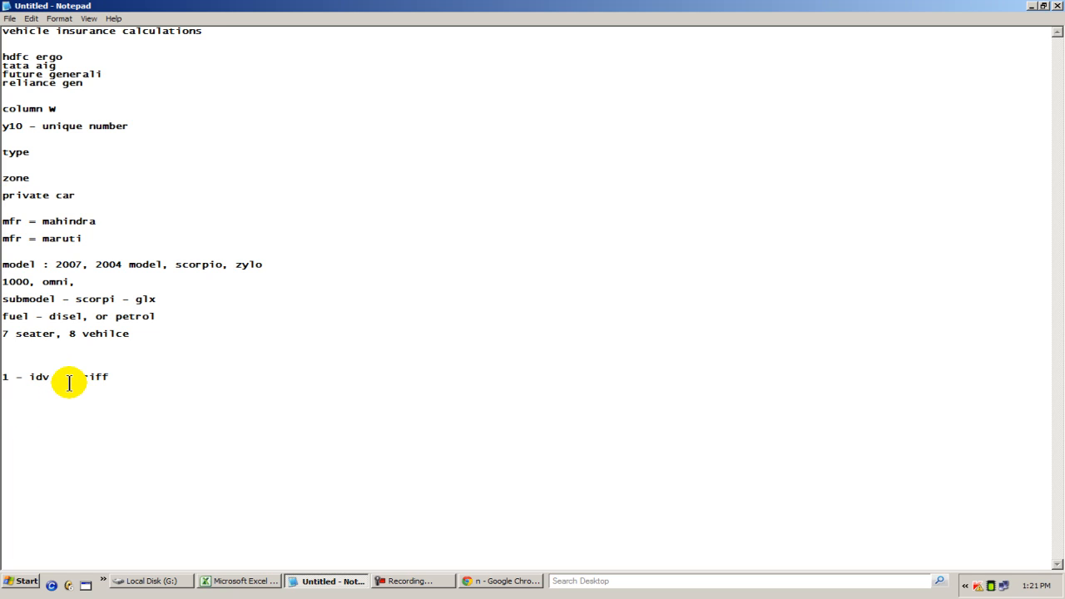
click(126, 380)
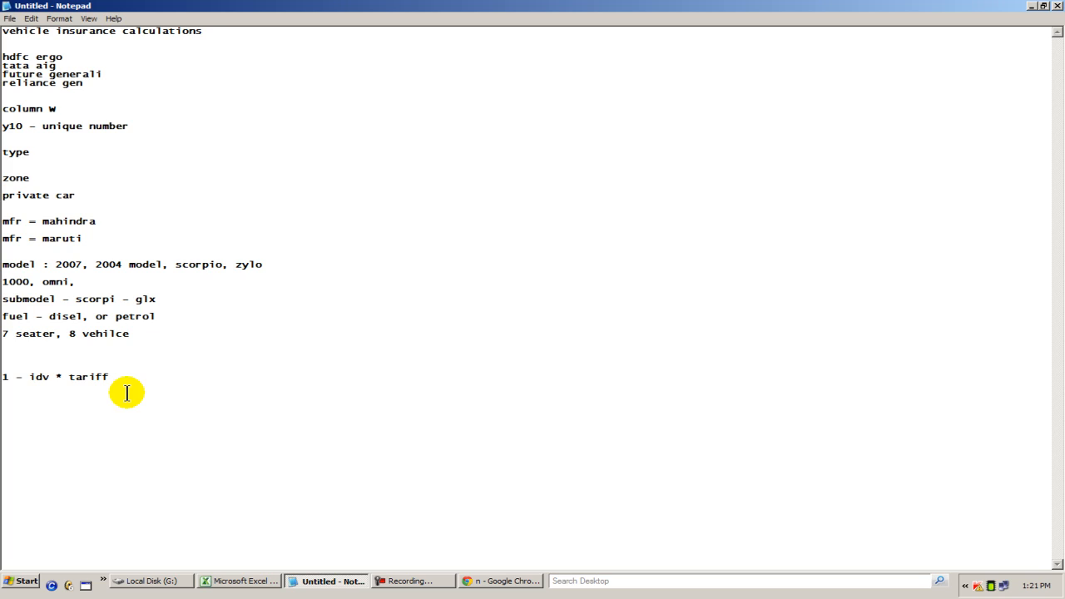
text(- 1)
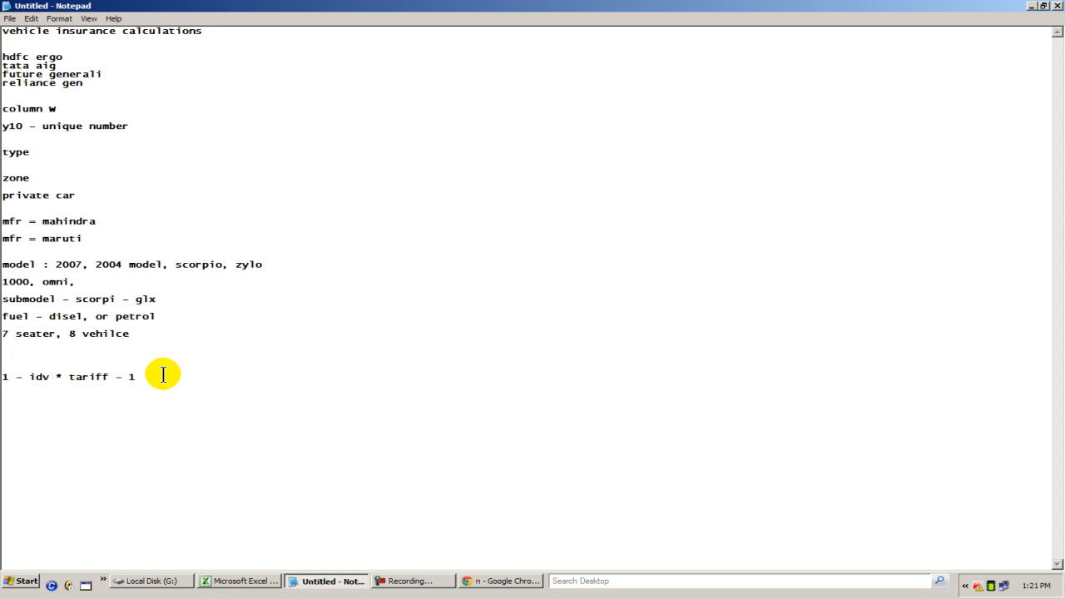
Add the note line "2 - discount - idv * discount - 2" below the tariff formula.
key(Return)
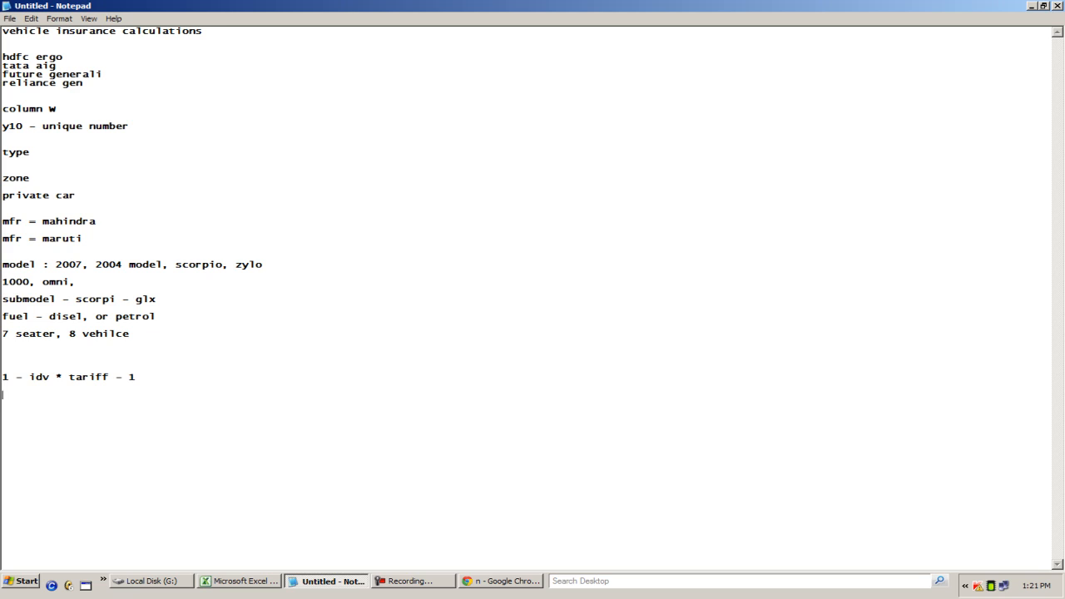
text(2 - discount - idv * dis)
text(count)
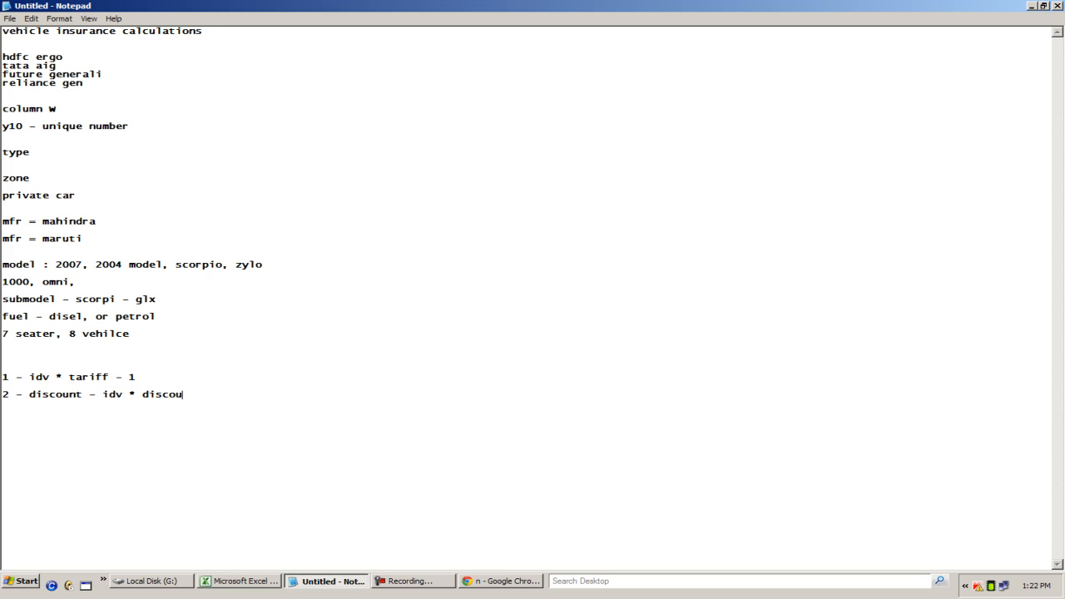
text( - 2)
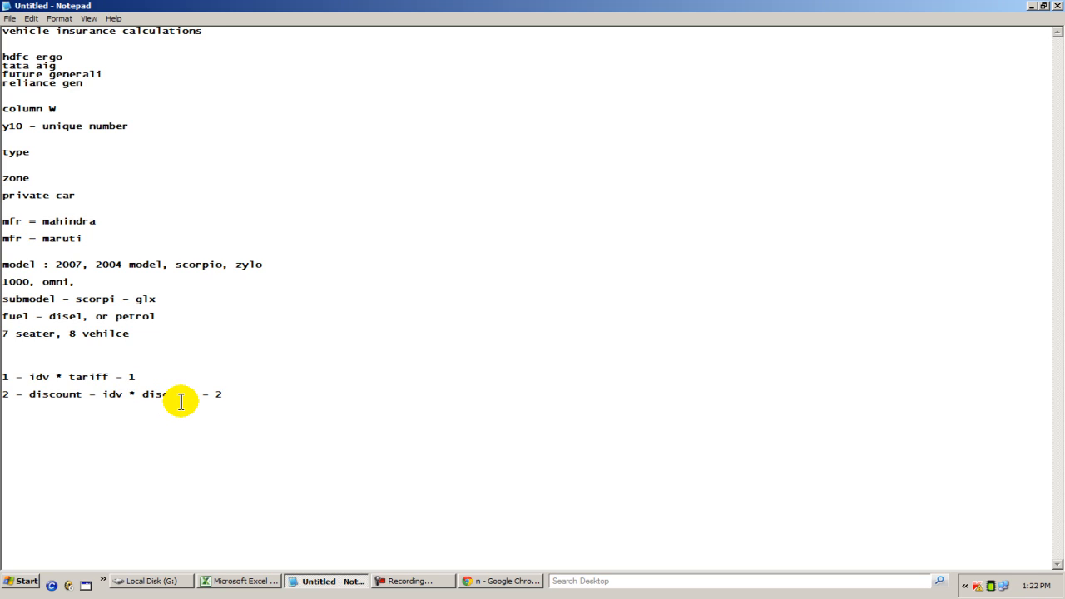
Add the note line "net od premium = 1 - 2" below the discount formula.
key(Return)
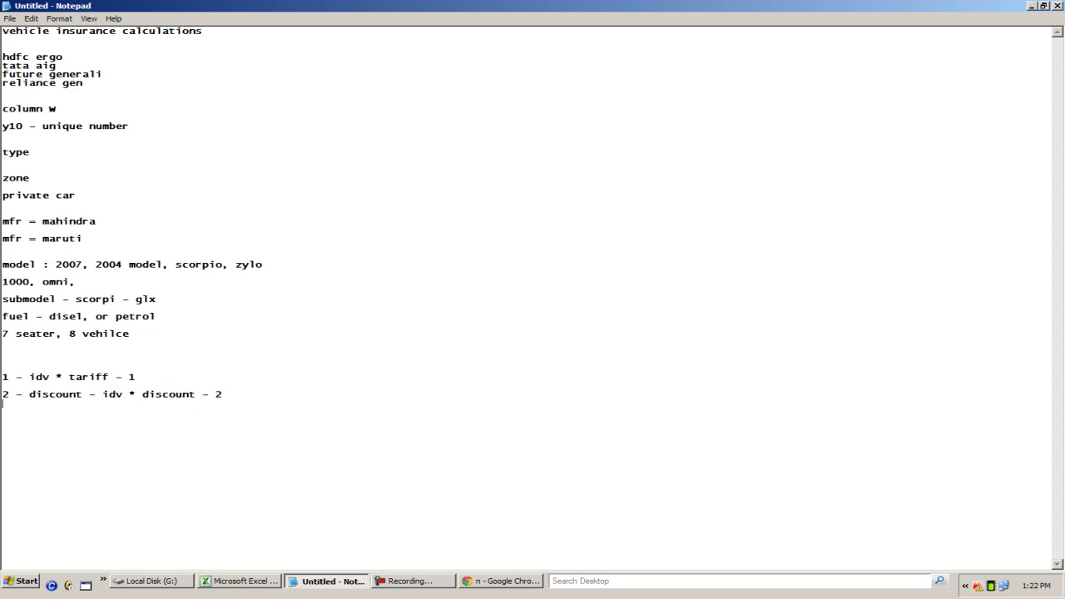
text(net od pr)
text(emium = )
text(1 - 2 )
Add the note lines "NCB - 3" and "Premium = 1 - 2 - 3" below the net od premium formula.
text(NCB)
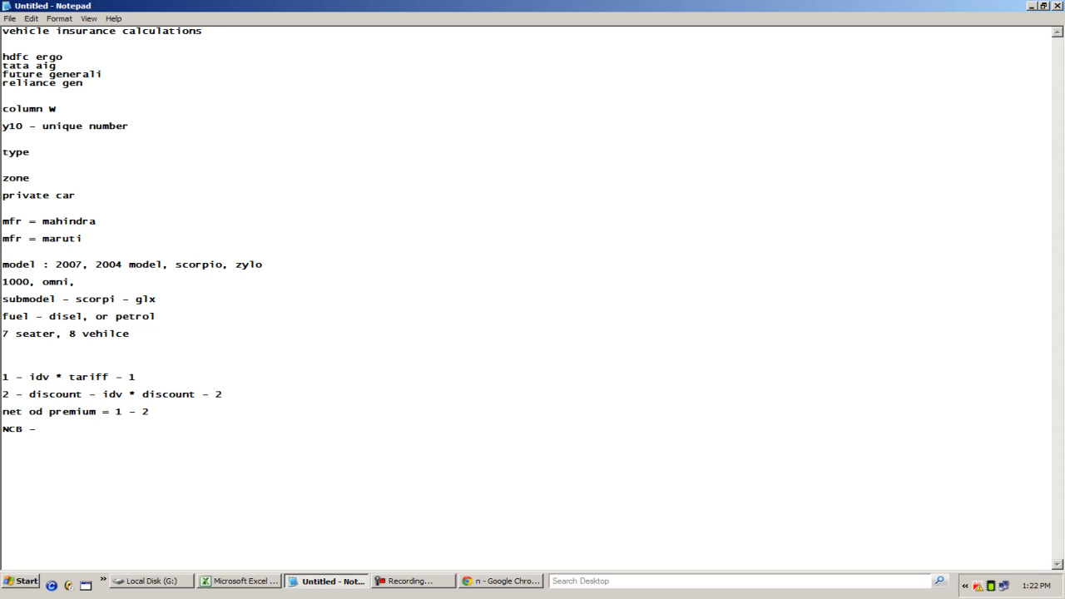
text( - 3)
key(Return)
text(NN)
key(BackSpace)
key(BackSpace)
text(Premium = 1 - 2 - 3)
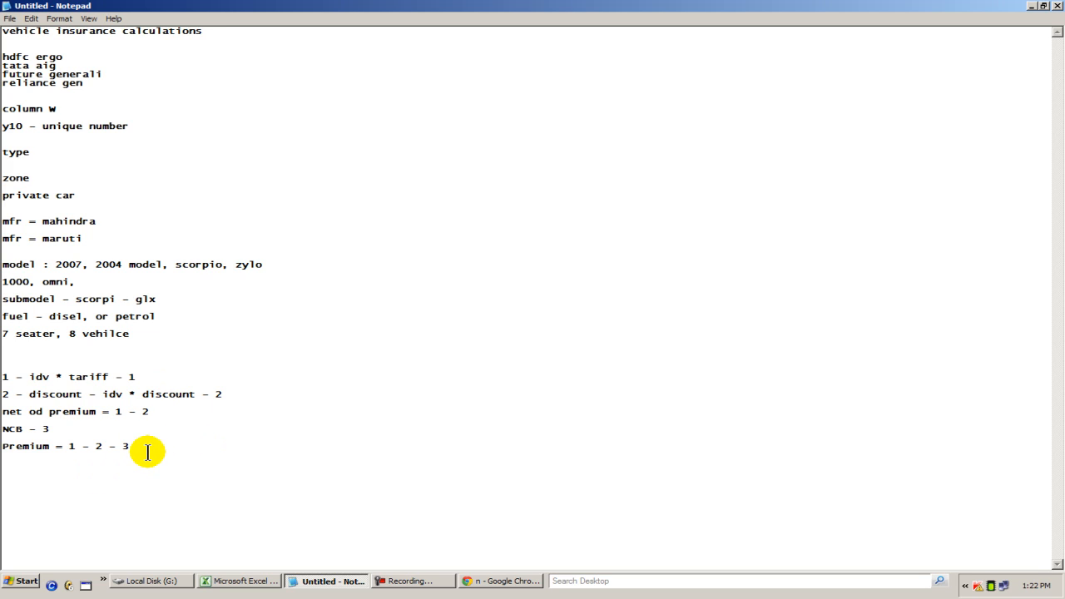
Add the note line "fixed charges - Third party liab, pa driver" below the premium formula.
key(Return)
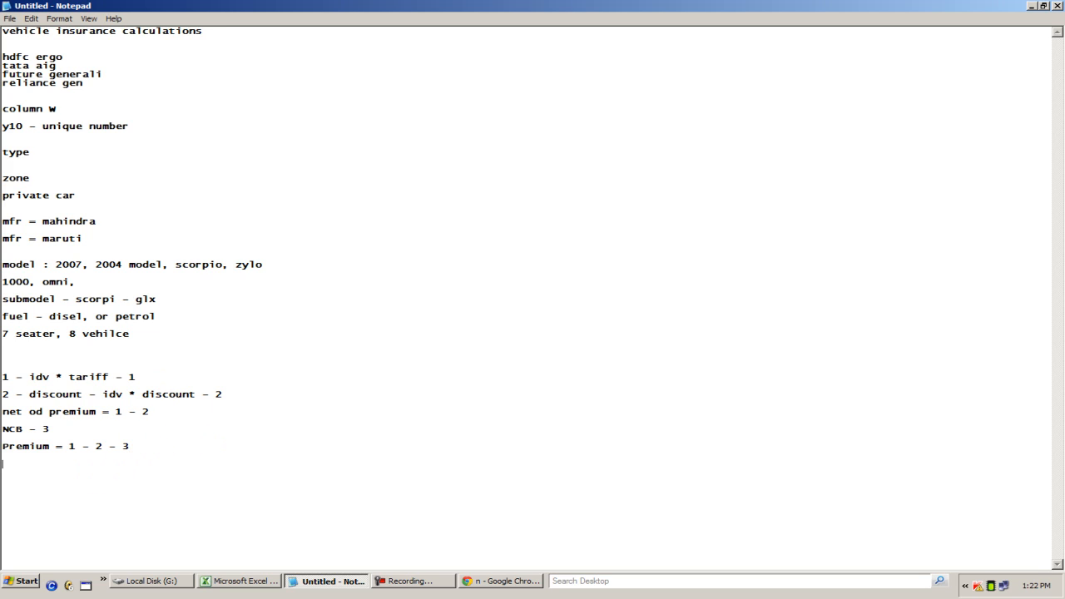
text(fixed charges - Thir)
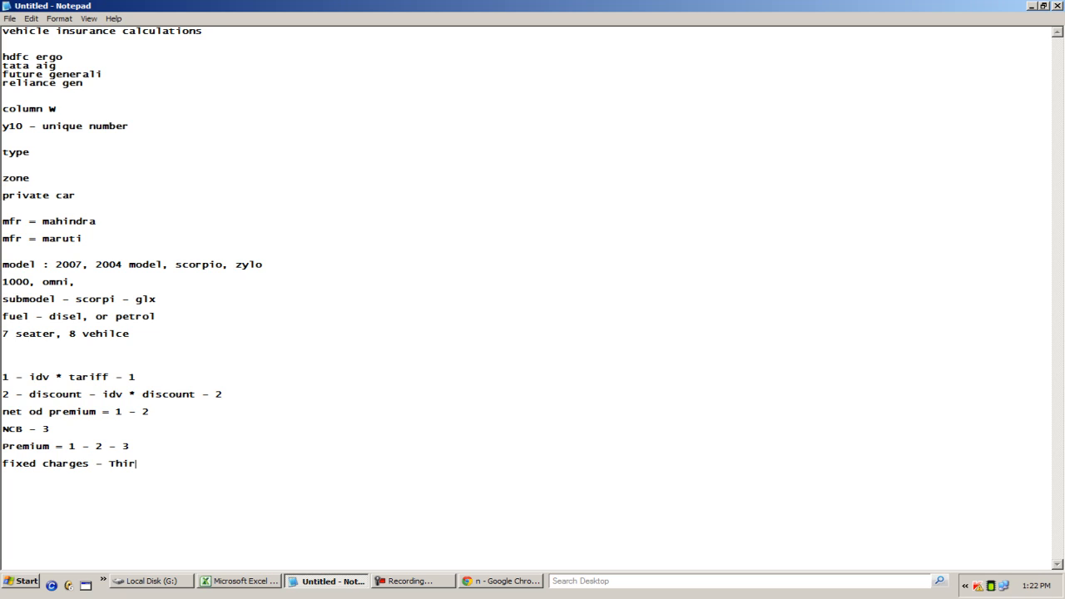
text(d party liab, pa driver)
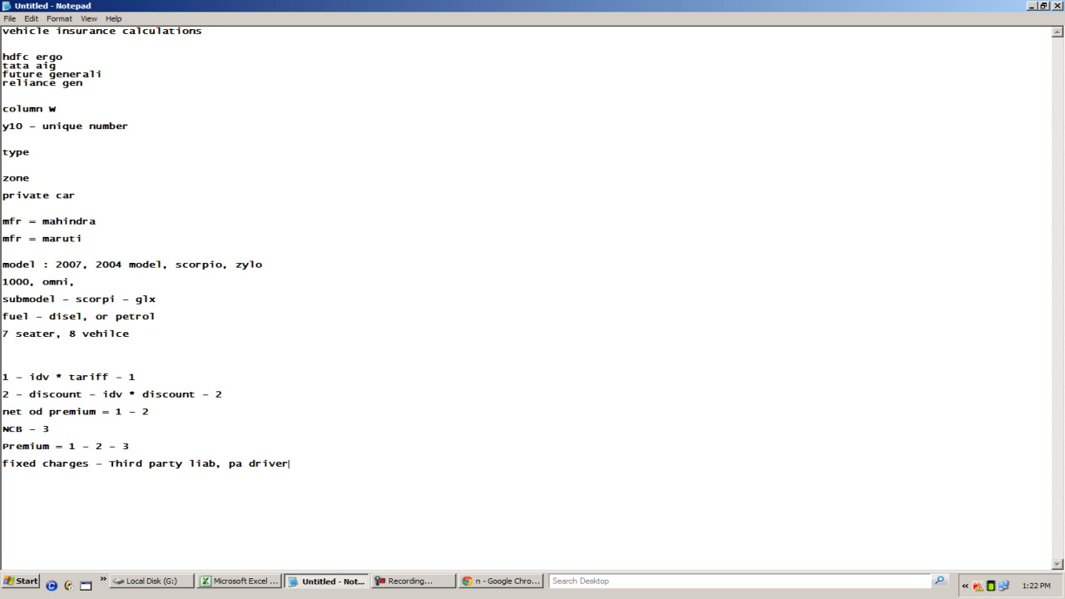
Complete the fixed charges note so it reads "Third party liab, pa owner driver, pa paid driver - 4".
text(, pa owner driver, pa paid driver)
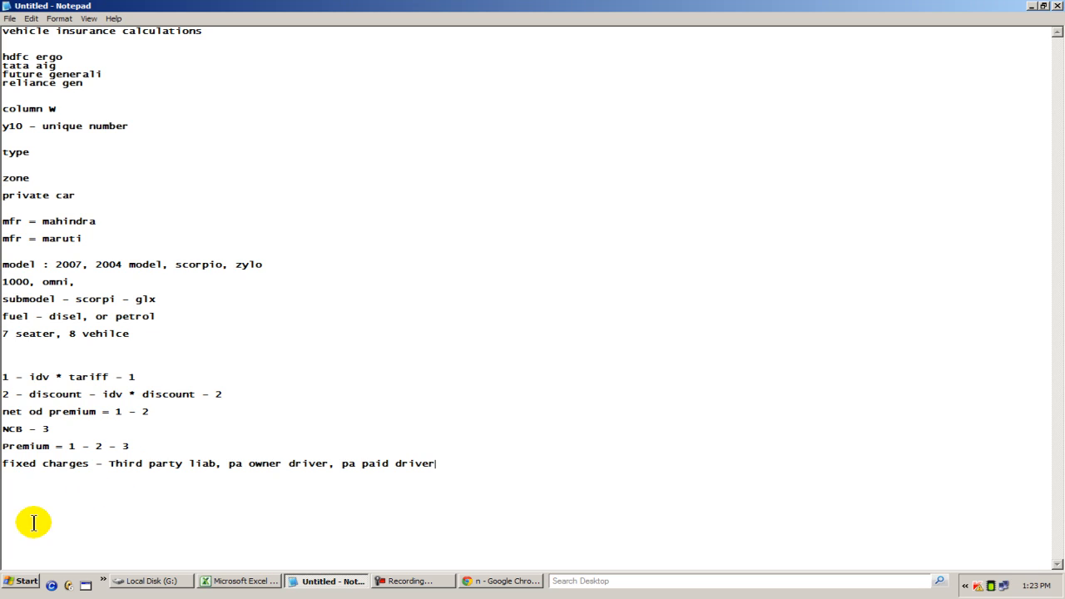
click(109, 463)
key(shift+Home)
drag(216, 463, 109, 464)
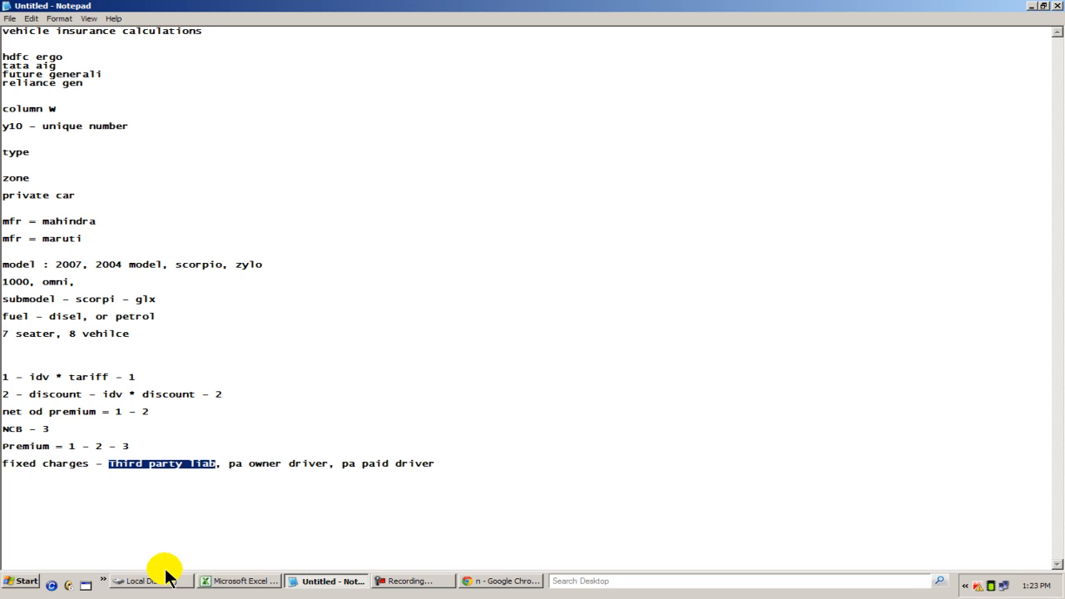
drag(218, 464, 111, 464)
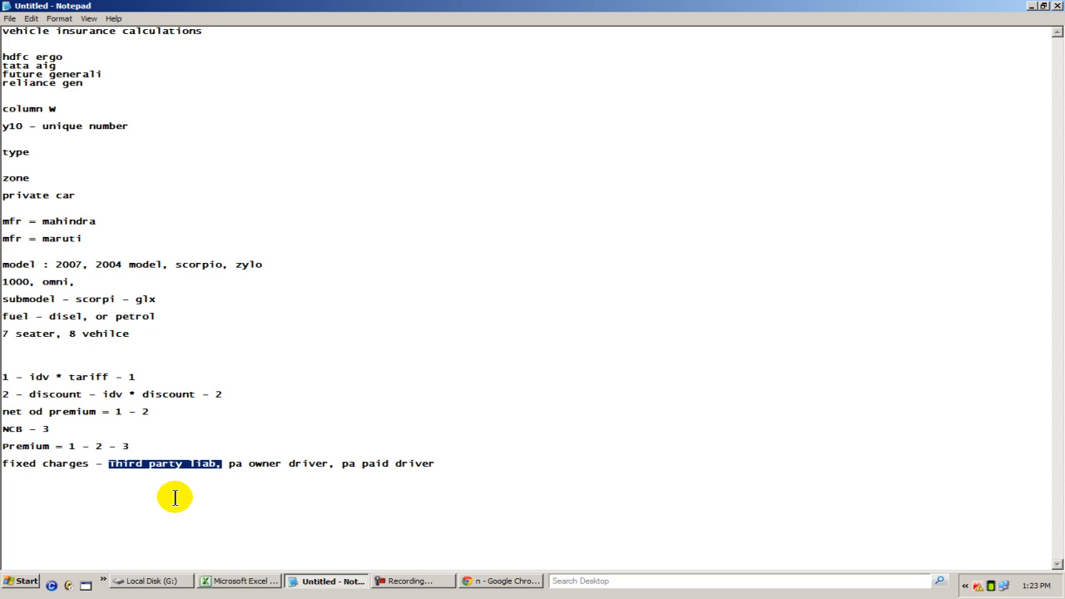
click(131, 492)
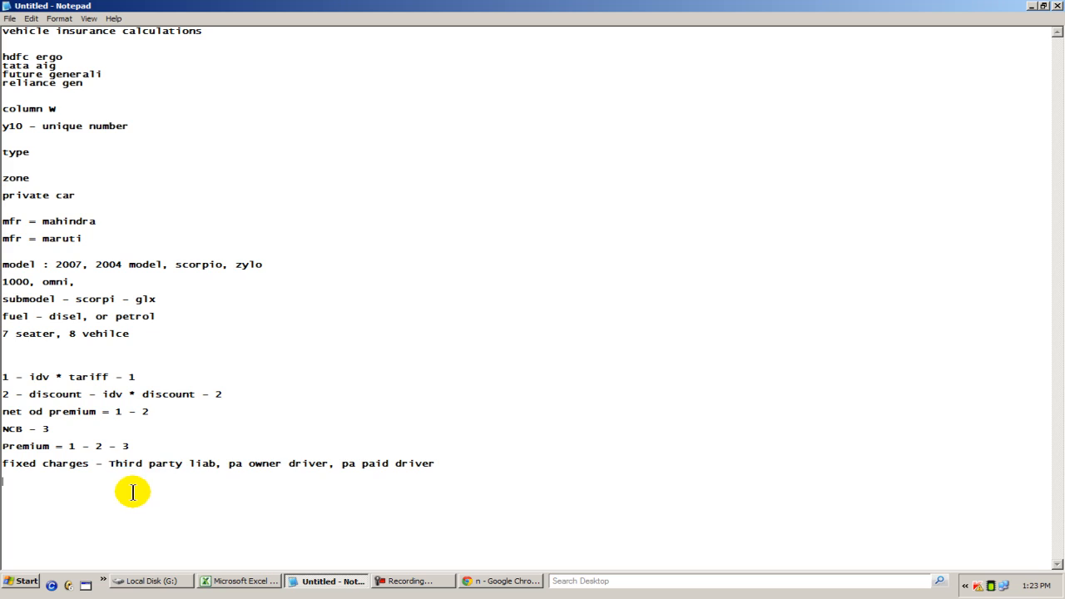
click(433, 464)
text(- 4)
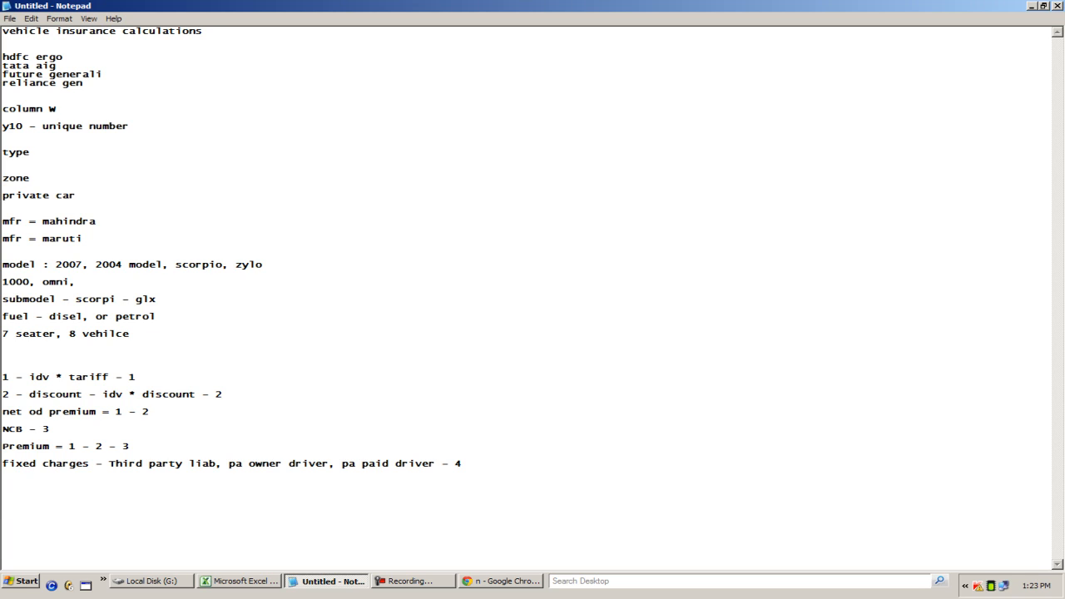
Add the note line "Net premium = 1 - 2-3+4" below the fixed charges line, leaving a blank gap between them.
key(Return)
key(Return)
text(Net premium =-1 - 2-3)
text(+4)
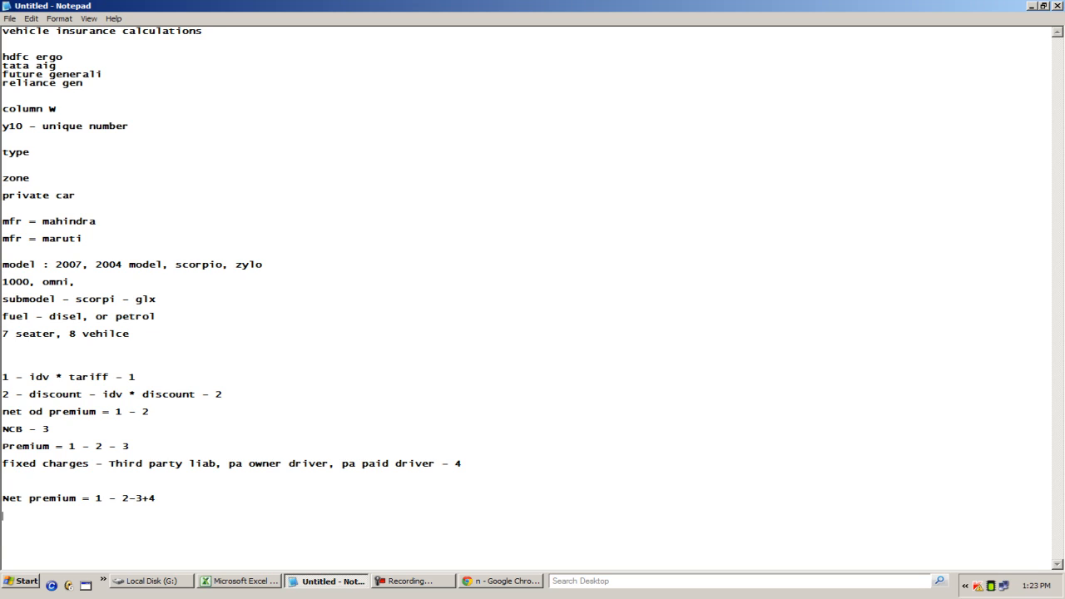
Add the note line "service tax = final net premium" below the Net premium formula.
text(service tax)
text( = gro)
key(BackSpace)
key(BackSpace)
key(BackSpace)
text(final net prem)
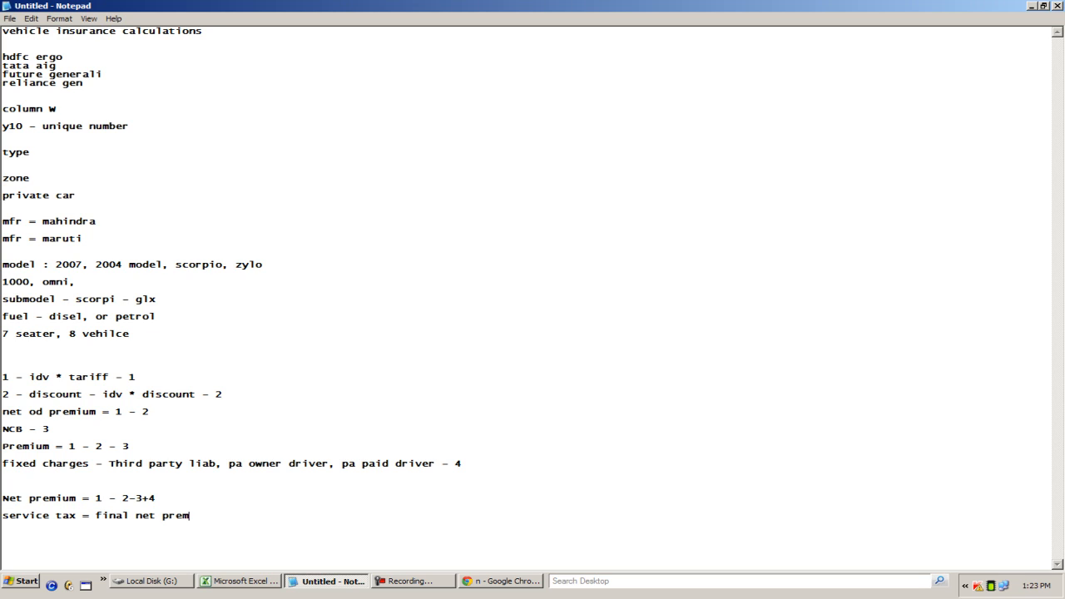
text(ium)
key(Return)
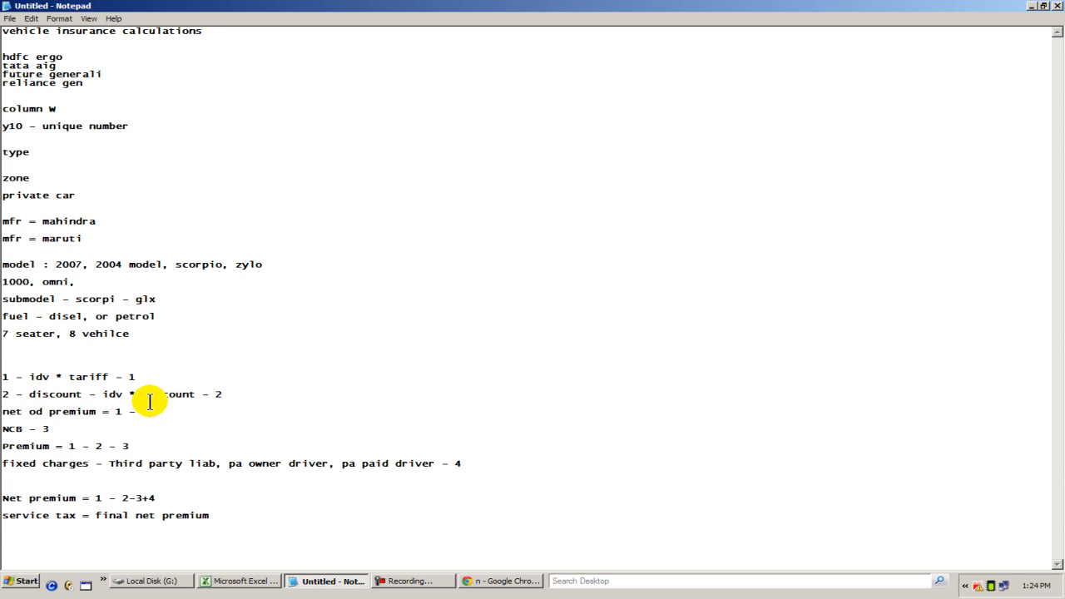
Review the tariff, discount, fixed charges and NCB items in the notes, followed by the whole block of premium formulas.
drag(70, 376, 114, 375)
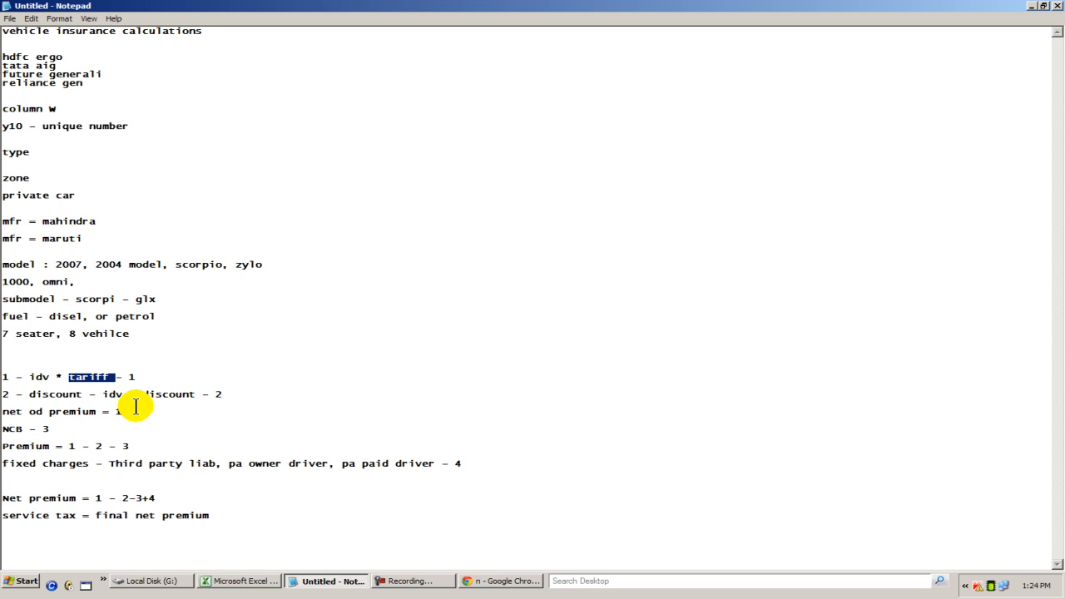
drag(141, 395, 196, 392)
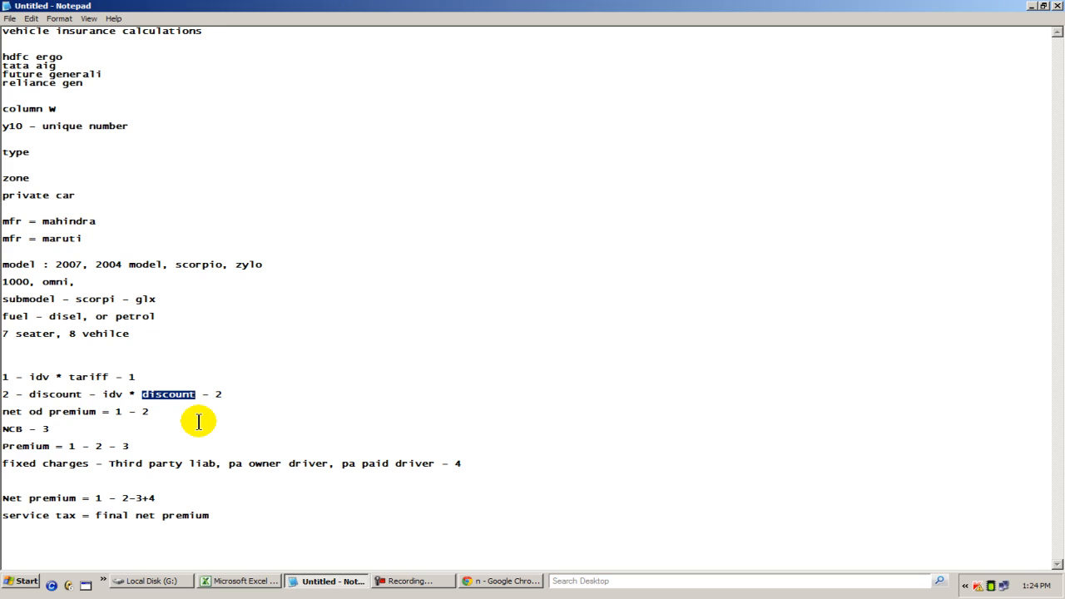
click(102, 440)
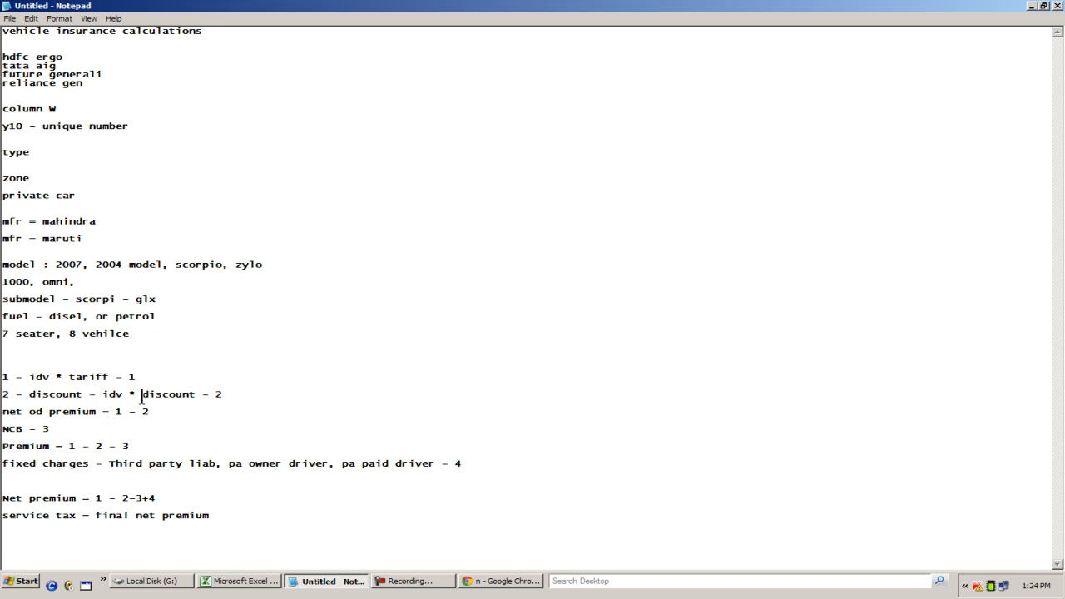
drag(141, 397, 202, 395)
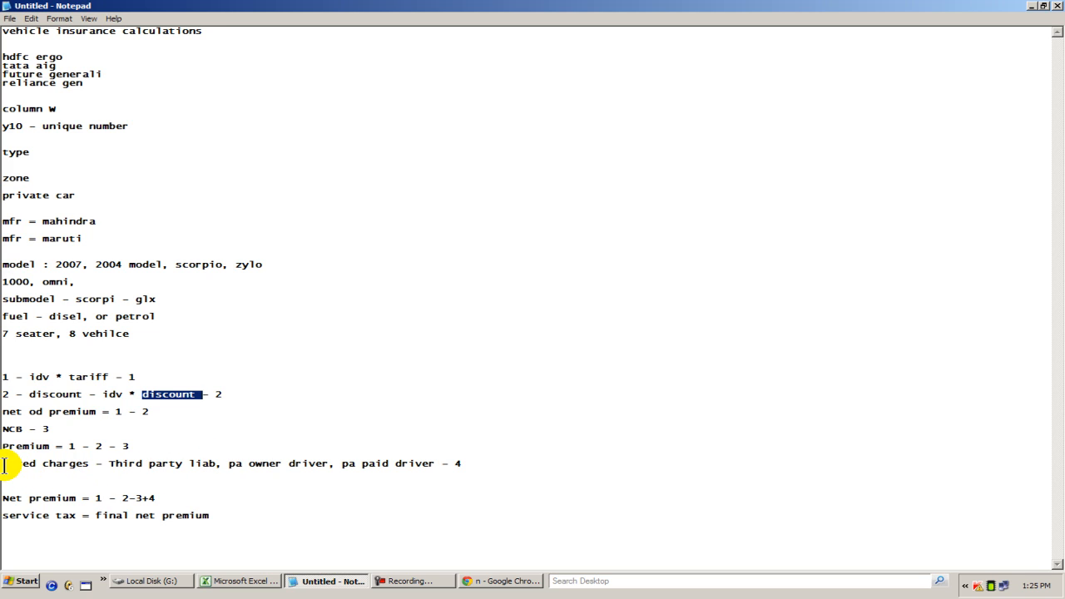
drag(2, 464, 452, 464)
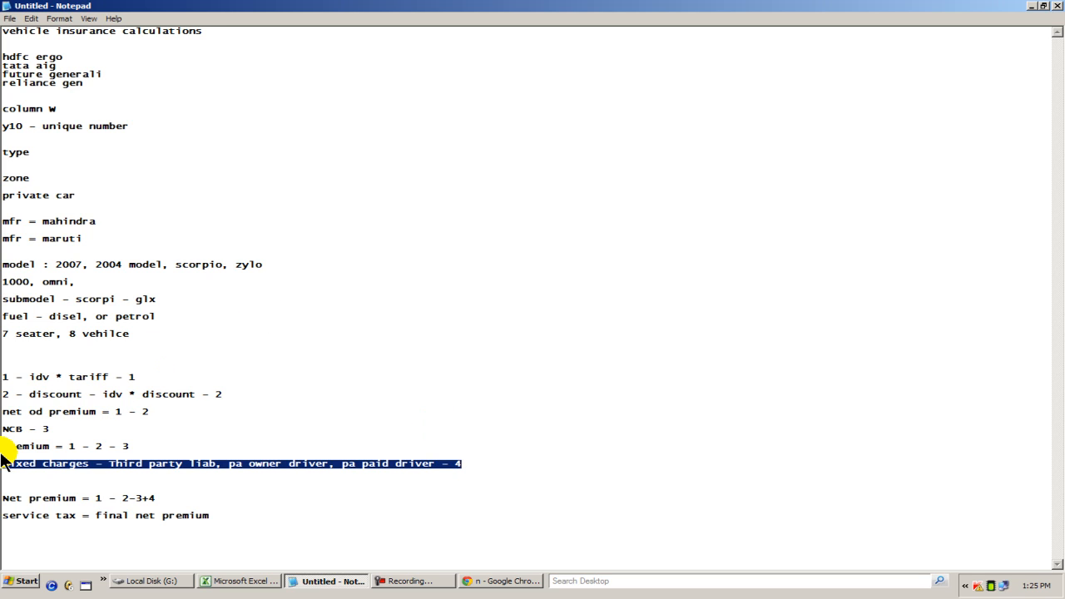
drag(3, 430, 40, 429)
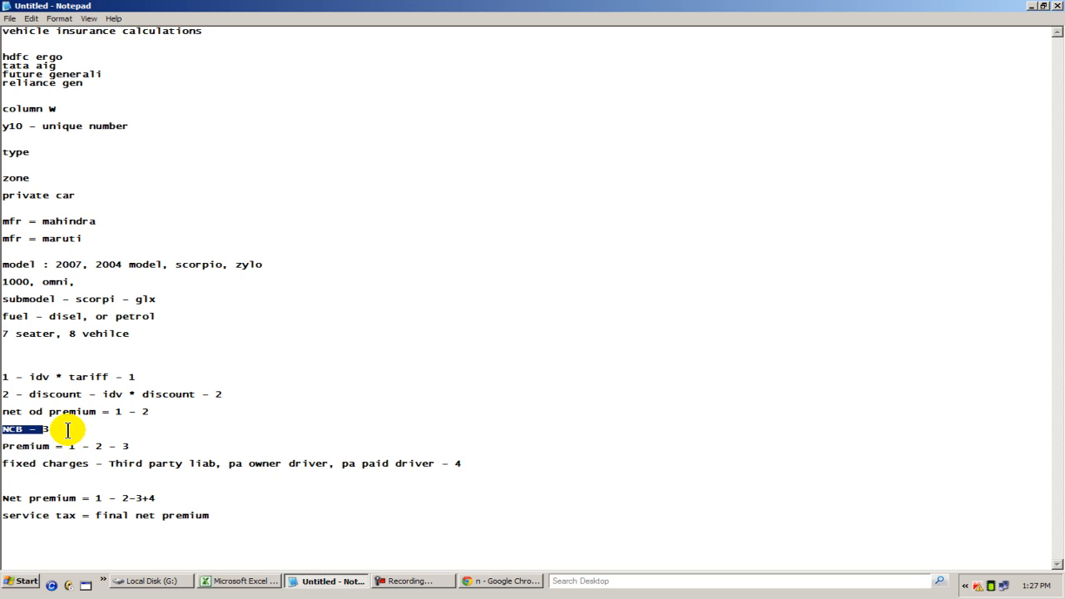
click(67, 430)
shift+click(4, 363)
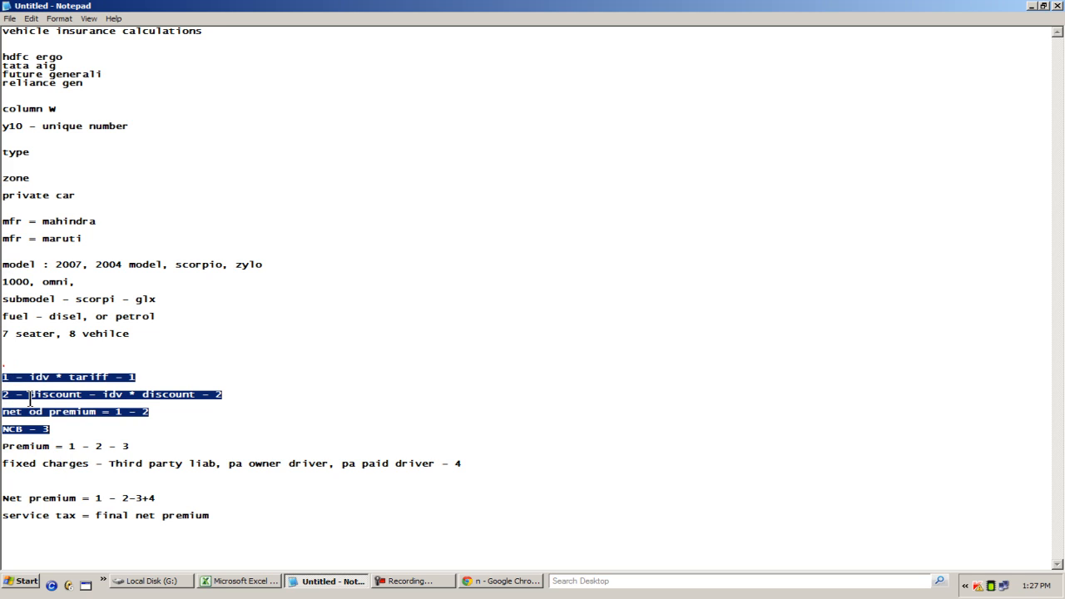
drag(30, 400, 242, 521)
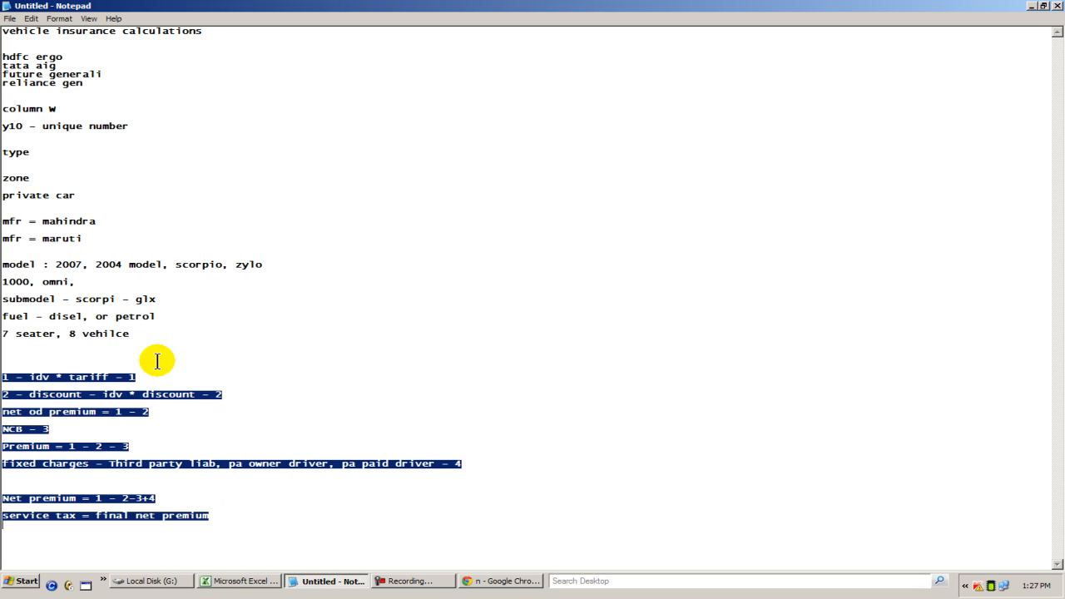
click(179, 422)
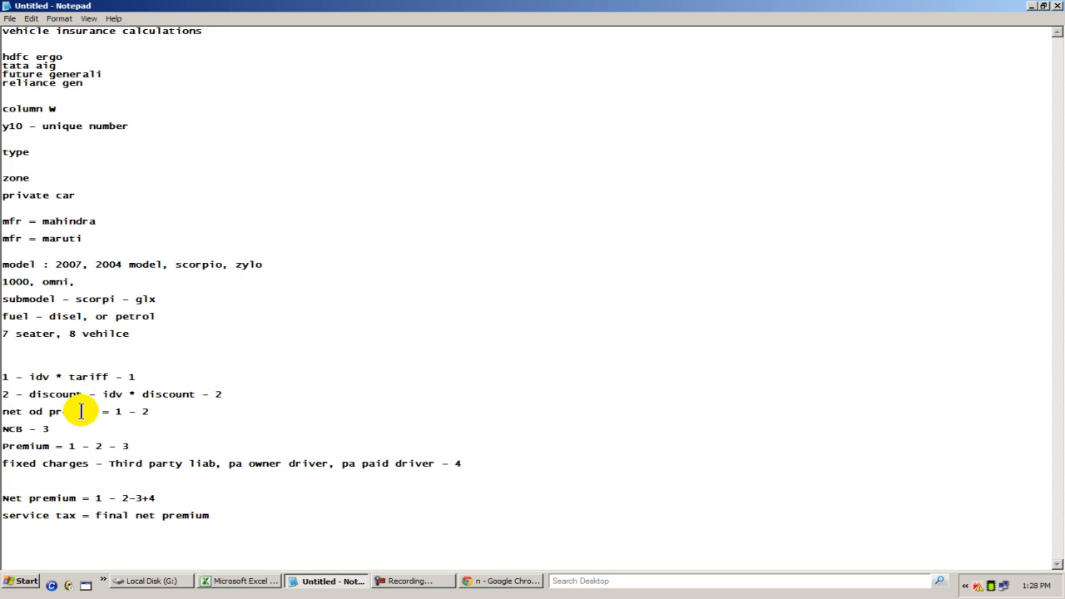
Go through the premium formula lines once more, from the idv tariff and discount lines down to service tax.
drag(122, 395, 199, 394)
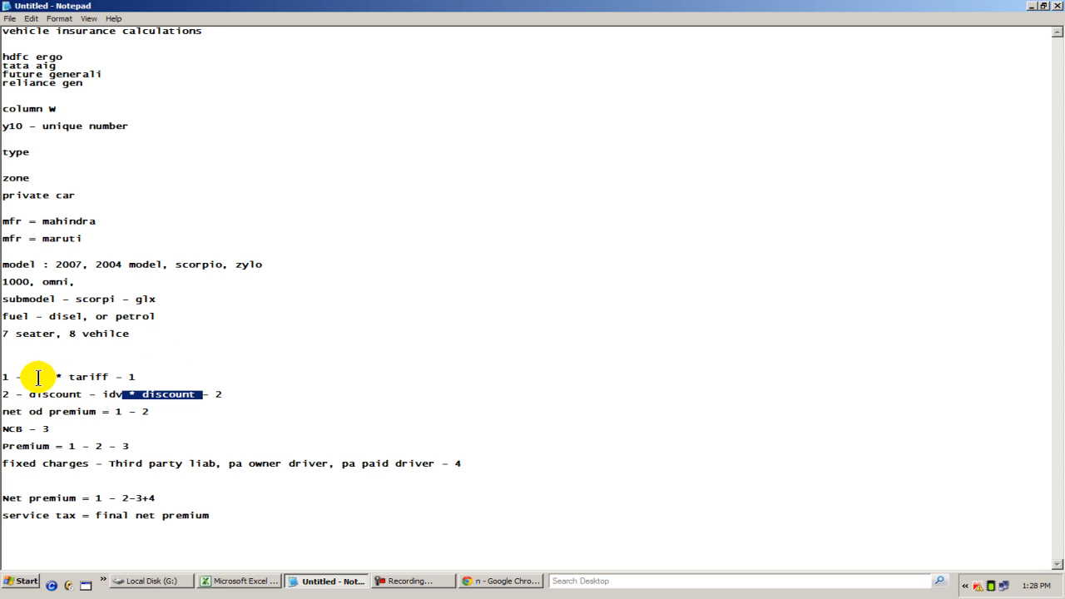
drag(4, 380, 150, 379)
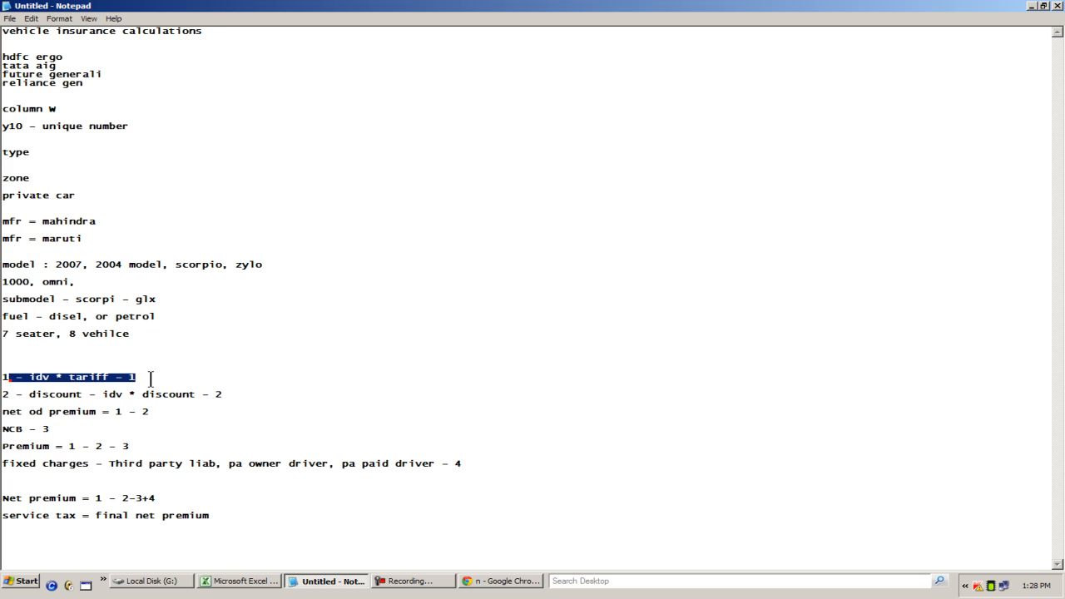
drag(4, 393, 145, 393)
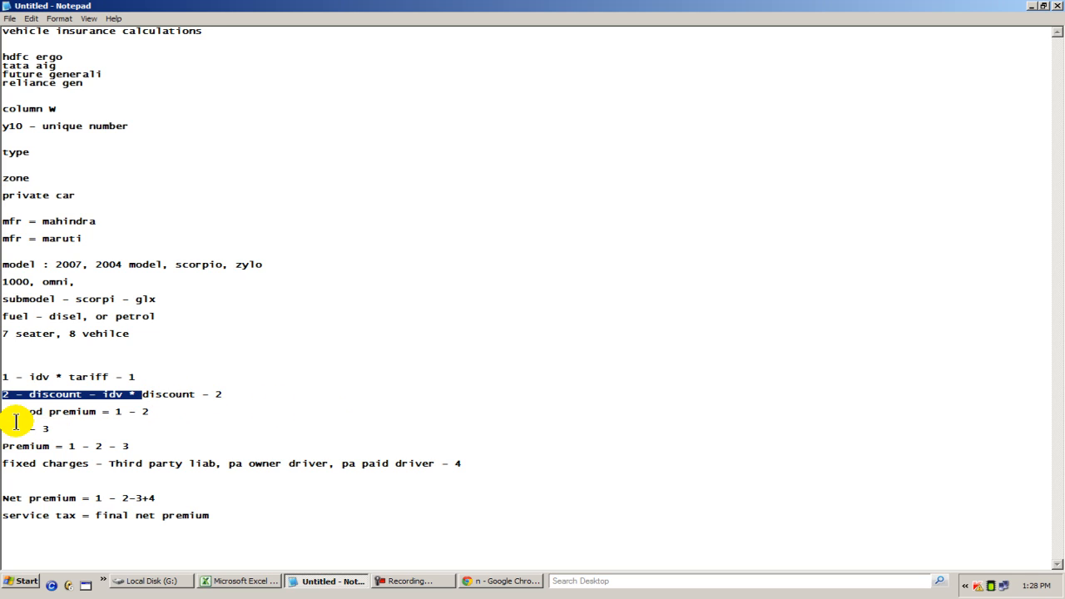
drag(4, 429, 61, 432)
click(7, 473)
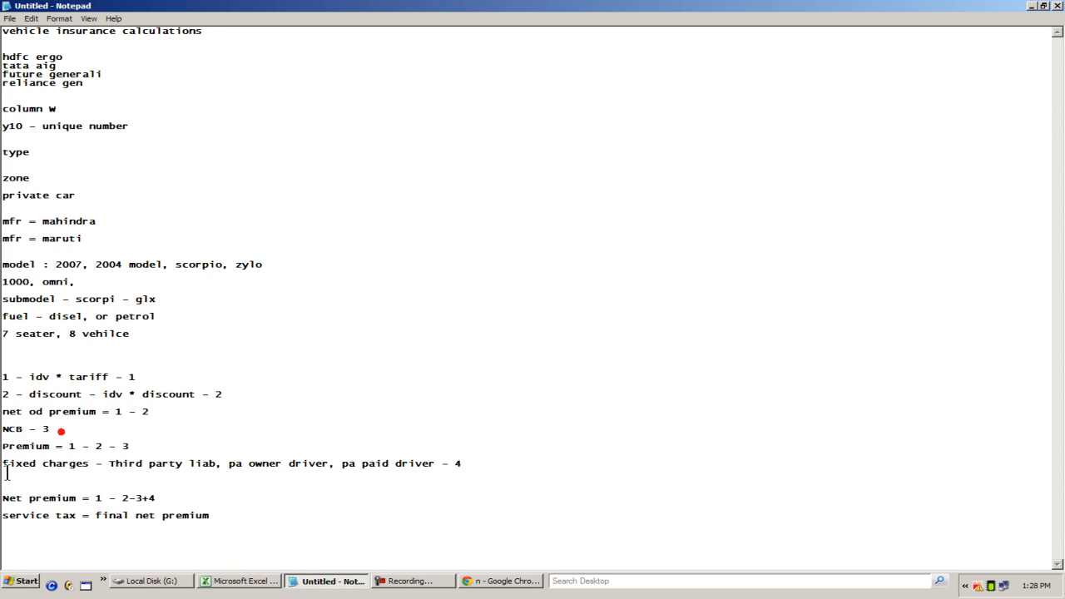
drag(462, 463, 322, 463)
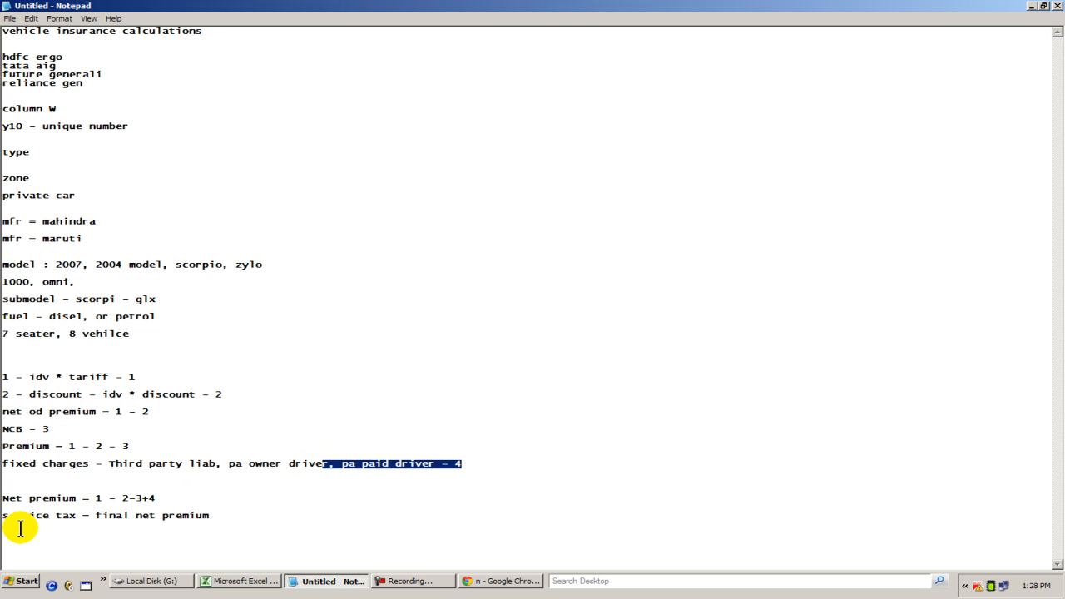
drag(209, 516, 155, 518)
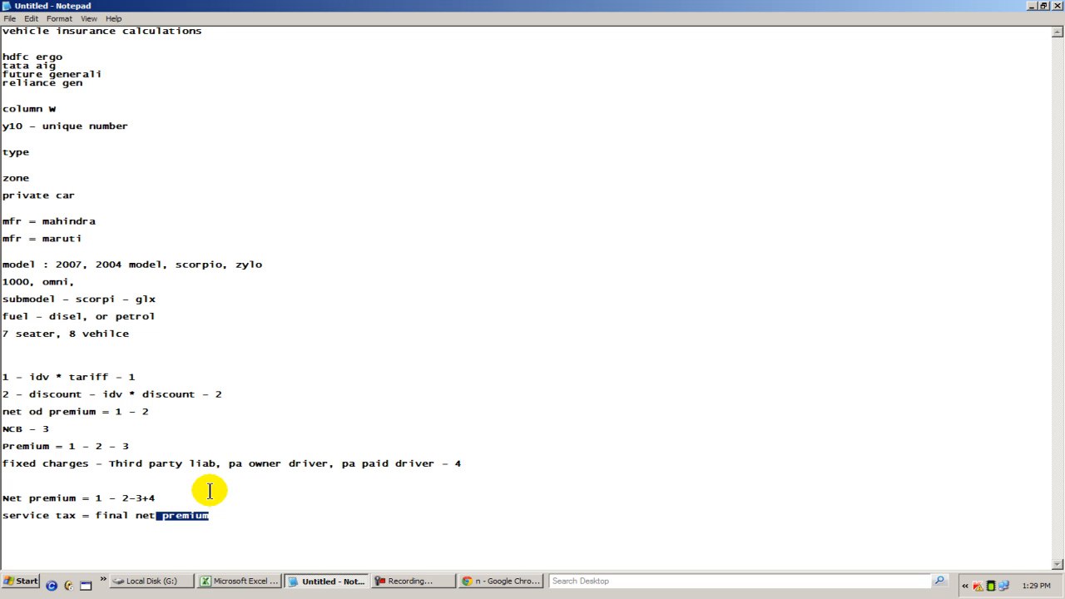
Switch to the Google Docs spreadsheet in Chrome and look back through its columns from the tariff rates to the unique vehicle code.
click(501, 583)
click(362, 359)
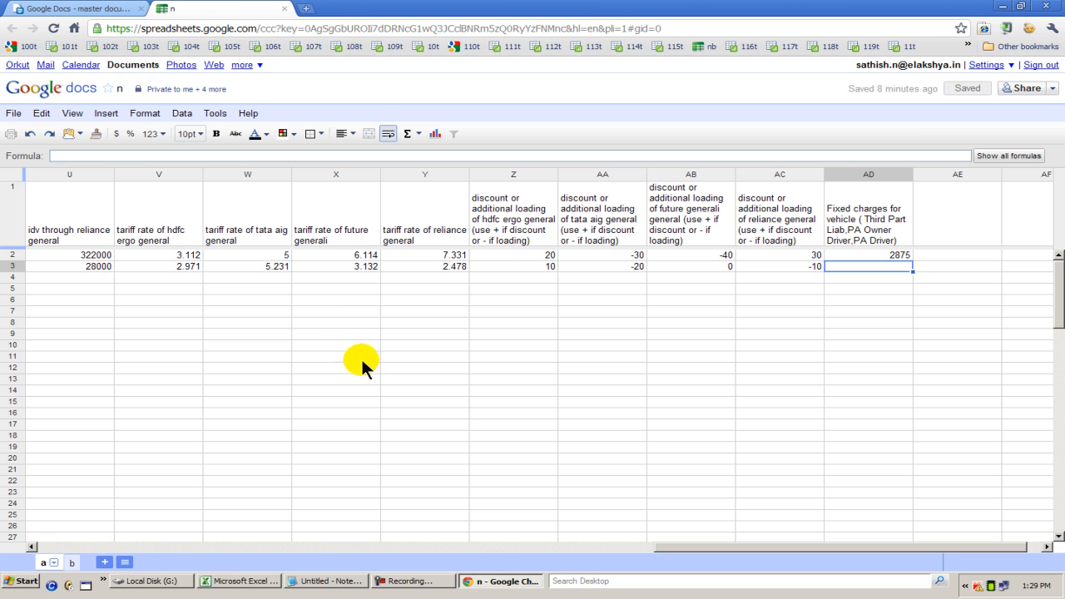
key(Left)
key(Left)
key(Left)
key(Left)
key(Left)
key(Left)
key(Left)
key(Left)
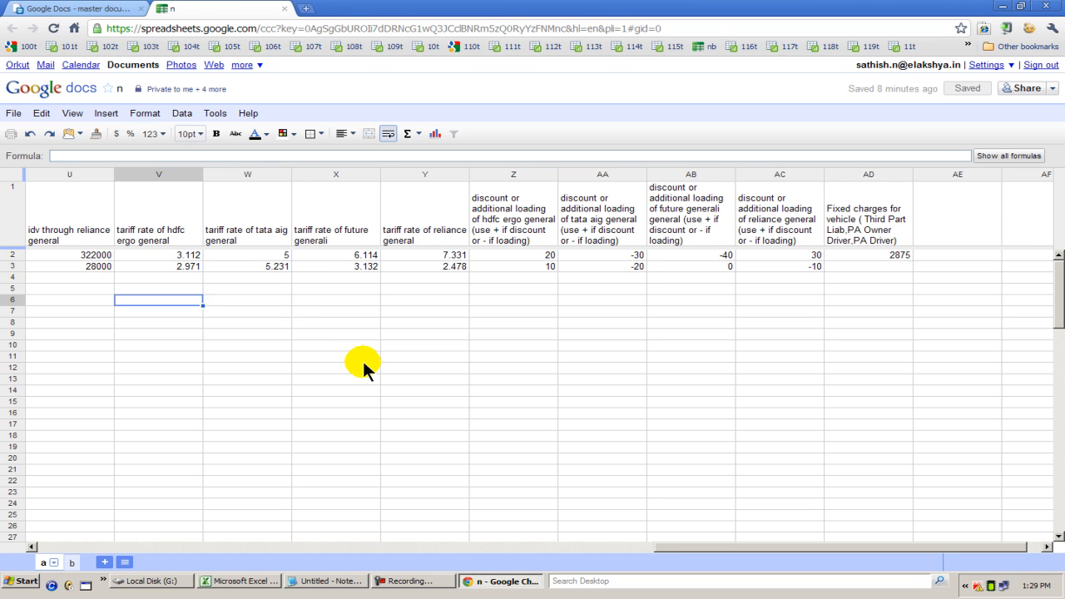
key(Left)
key(Left)
key(Left)
key(Left)
key(Left)
key(Left)
key(Left)
key(Left)
key(Left)
key(Left)
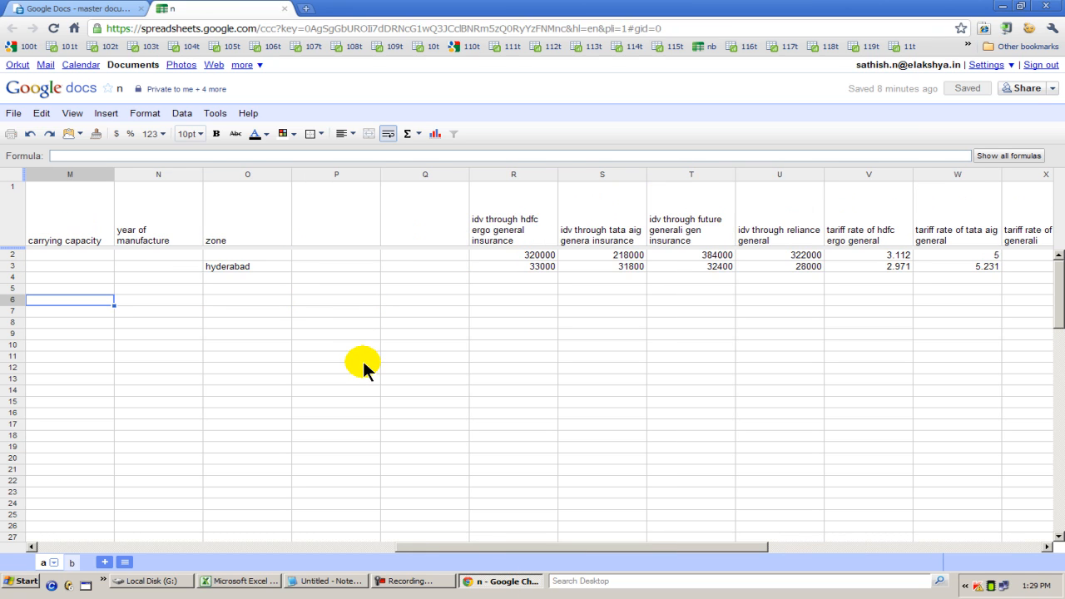
key(Left)
key(Left)
key(Left)
key(Left)
key(Left)
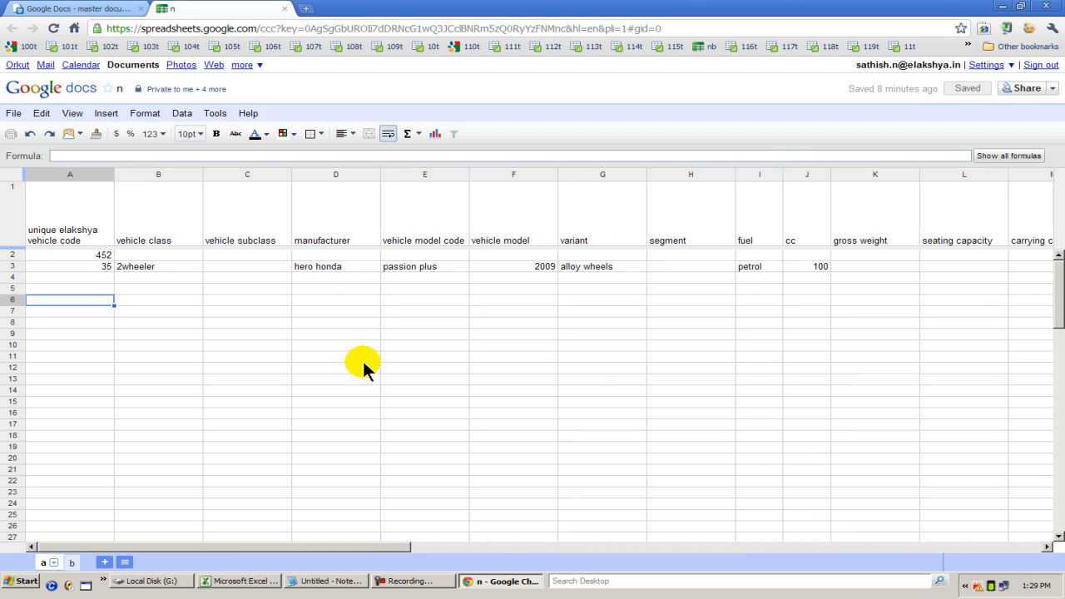
Examine the vehicle detail columns from vehicle code across to zone and back to the first column.
key(Right)
key(Right)
key(Right)
key(Right)
key(Right)
key(Right)
key(Right)
key(Right)
key(Right)
key(Right)
key(Right)
key(Right)
key(Right)
key(Right)
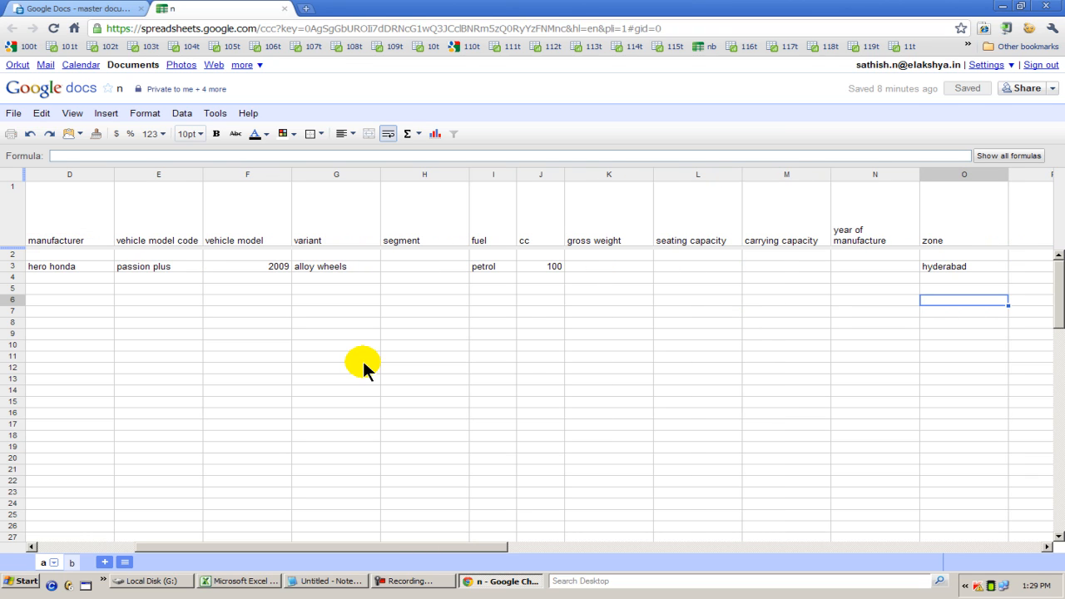
key(Right)
key(Left)
key(Left)
key(Left)
key(Left)
key(Left)
key(Left)
key(Left)
key(Left)
key(Left)
key(Left)
key(Left)
key(Left)
key(Left)
key(Left)
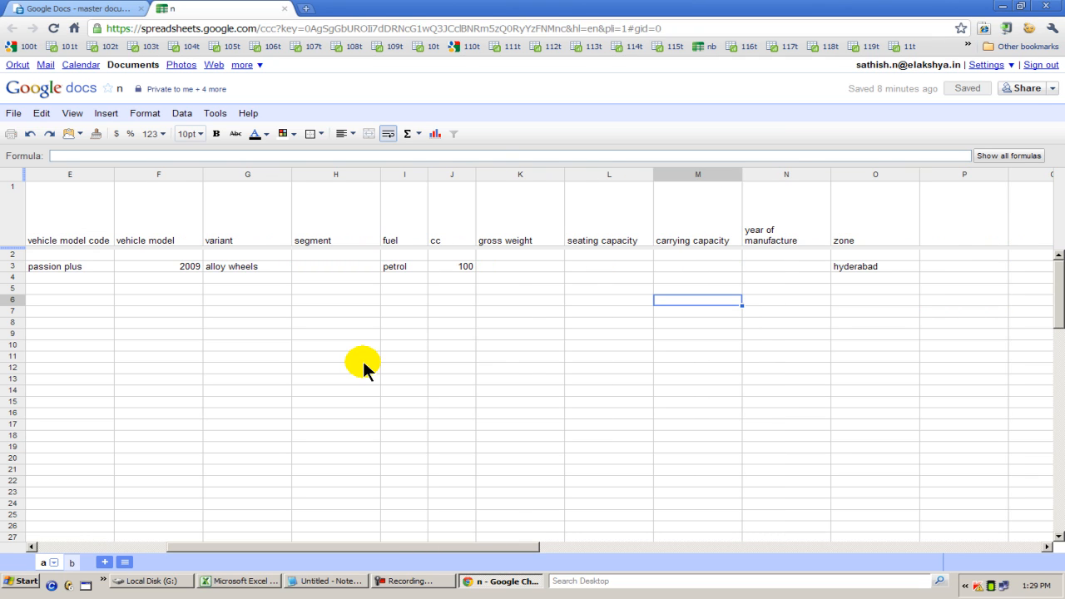
key(Left)
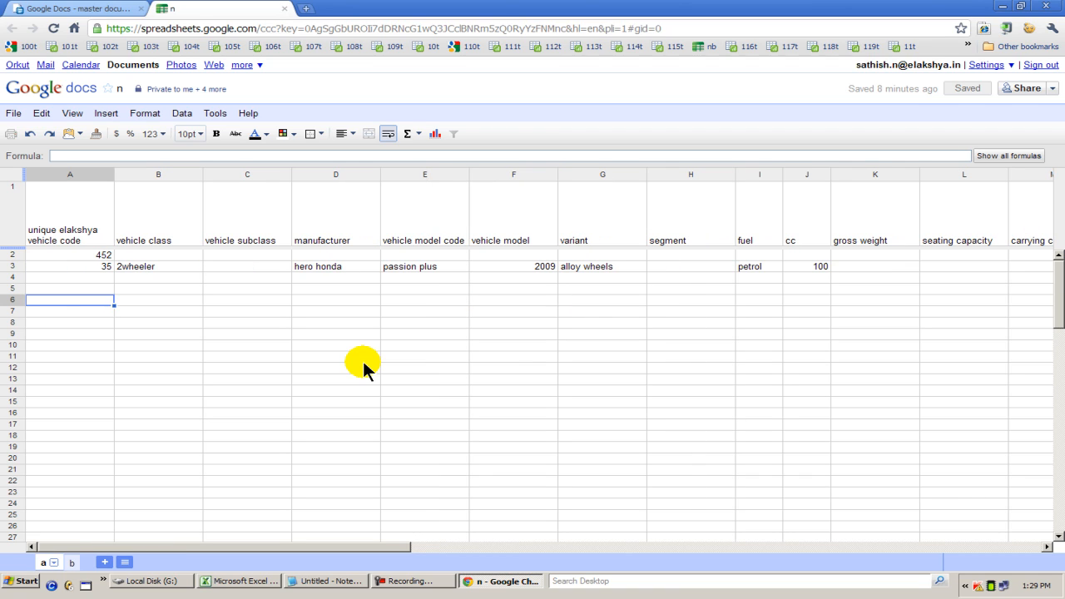
Examine the two-wheeler sample in row 3 cell by cell, from its vehicle code past carrying capacity.
key(Up)
key(Up)
key(Up)
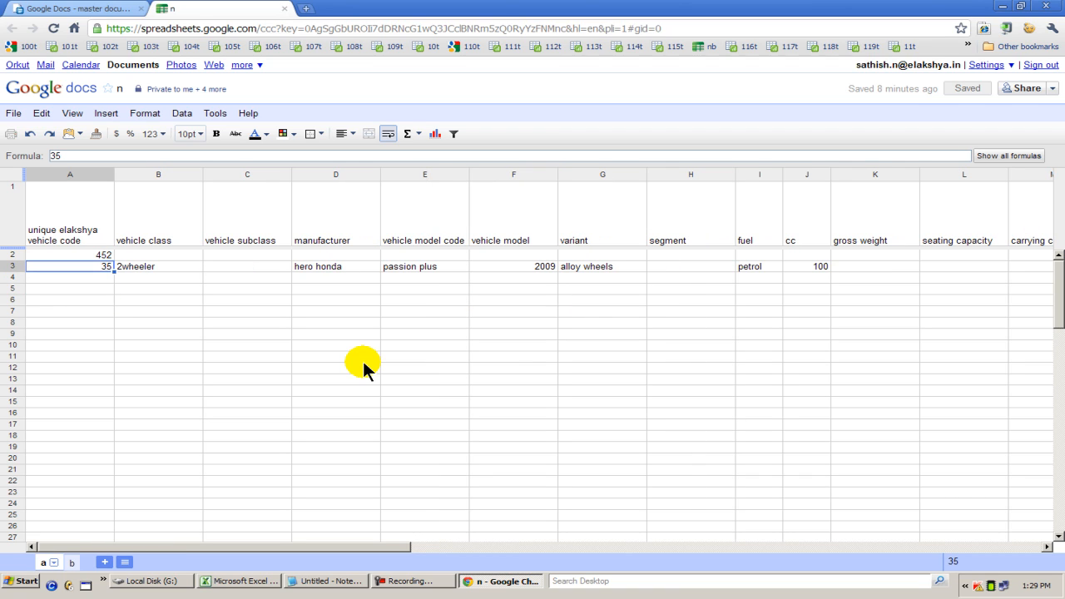
key(Right)
key(Right)
key(Right)
key(Right)
key(Right)
key(Right)
key(Right)
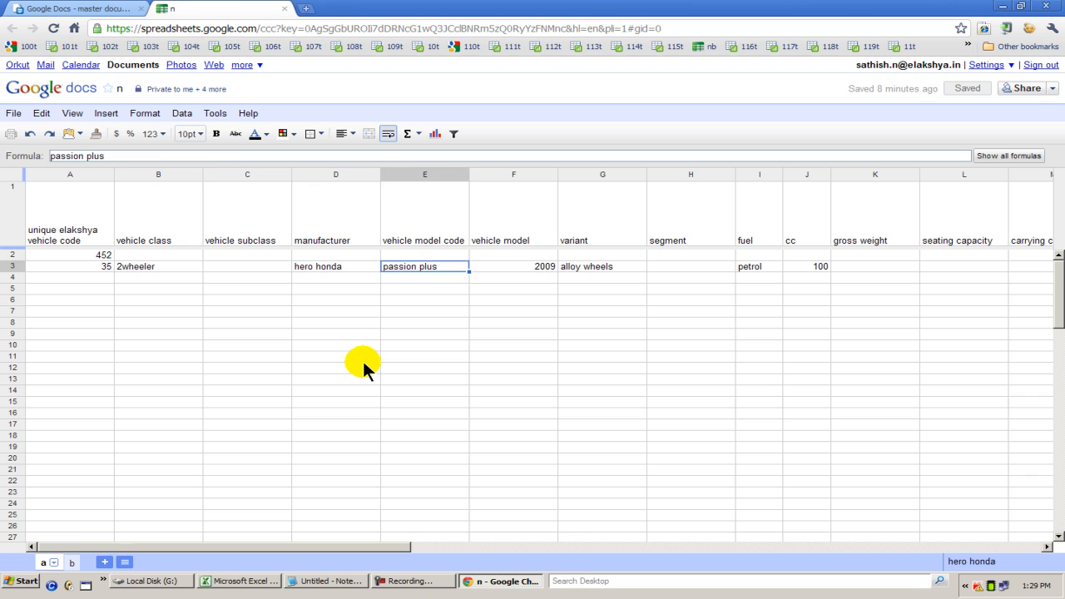
key(Right)
key(Right)
key(Right)
key(Right)
key(Right)
key(Right)
key(Right)
key(Right)
key(Right)
key(Right)
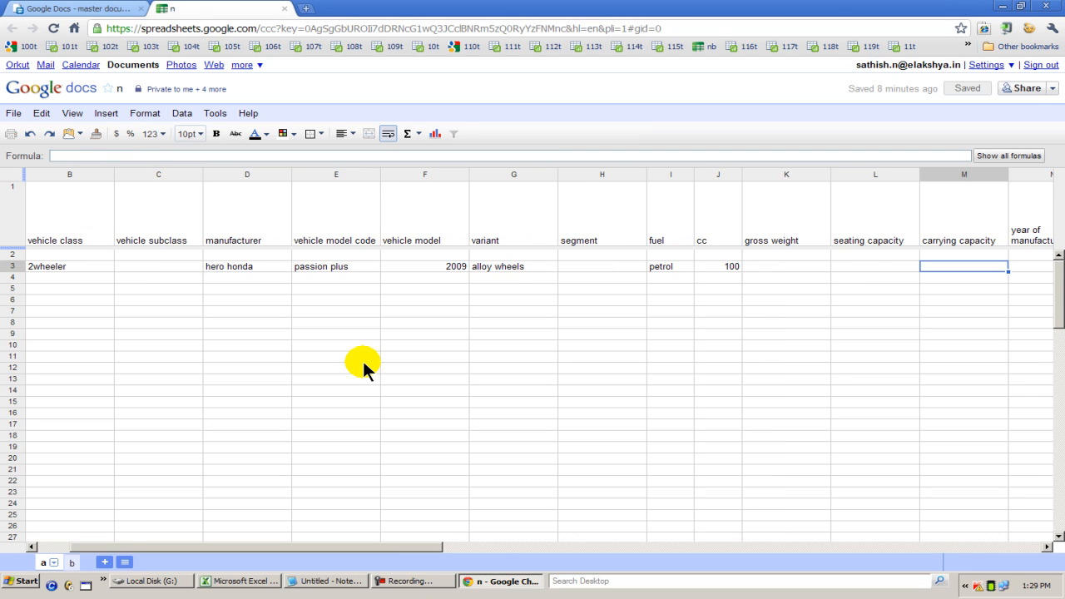
key(Right)
key(Right)
key(Right)
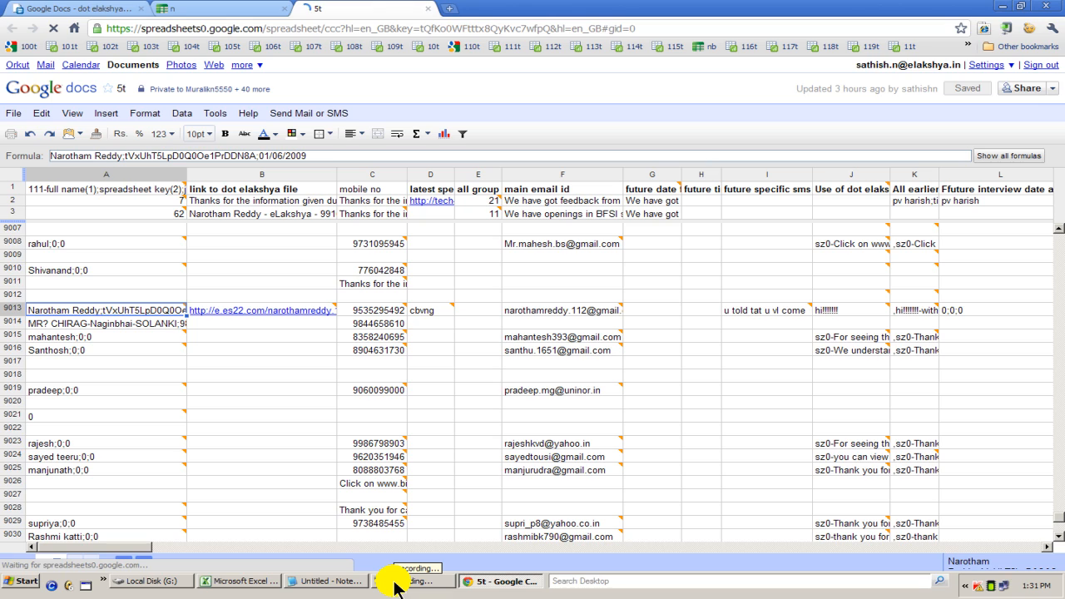
key(Right)
key(Right)
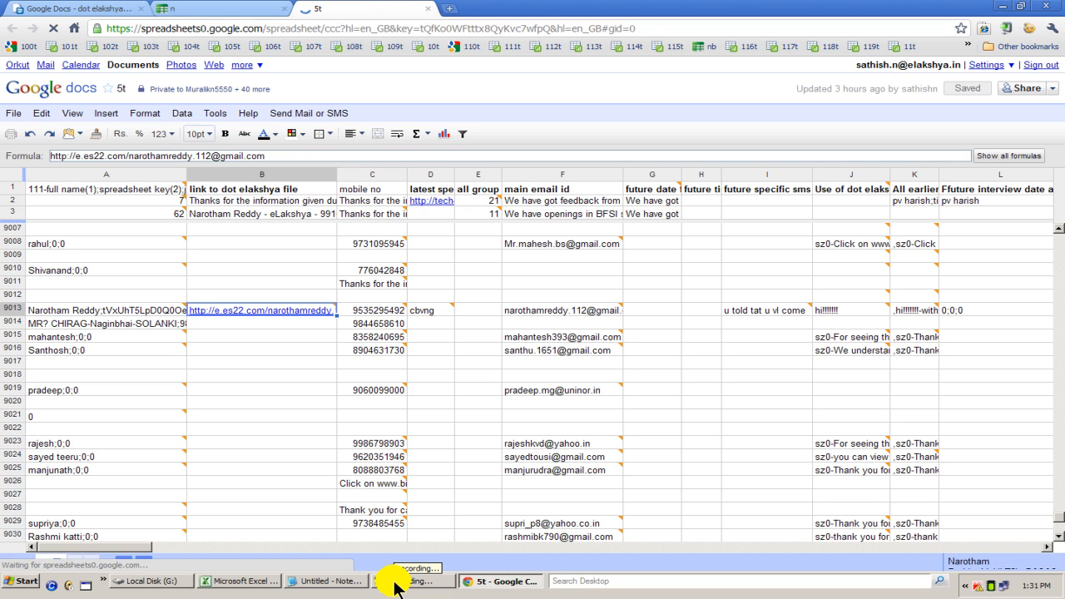
Look across the customer's record in row 9013 of the 5t spreadsheet, from the file link through to column W.
key(Right)
key(Right)
key(Right)
key(Right)
key(Right)
key(Right)
key(Right)
key(Right)
key(Right)
key(Right)
key(Right)
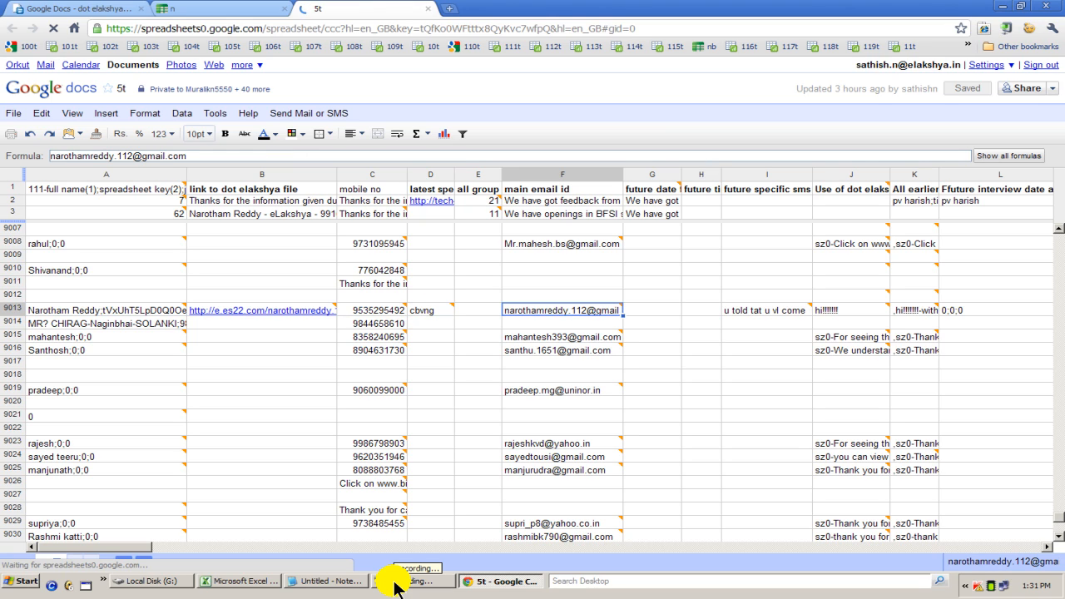
key(Right)
key(Right)
key(Right)
key(Right)
key(Right)
key(Right)
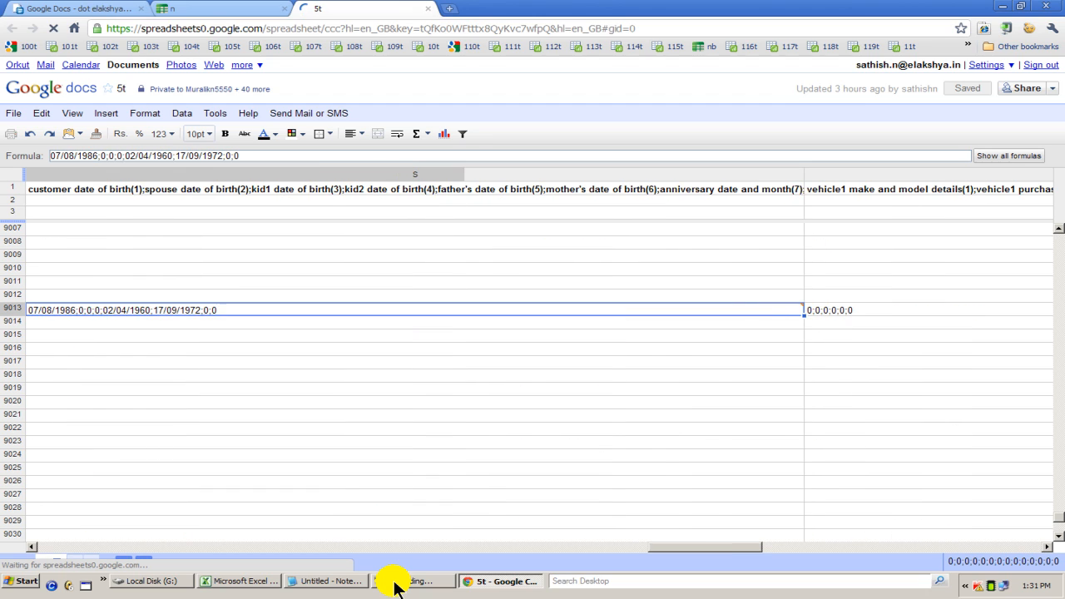
key(Right)
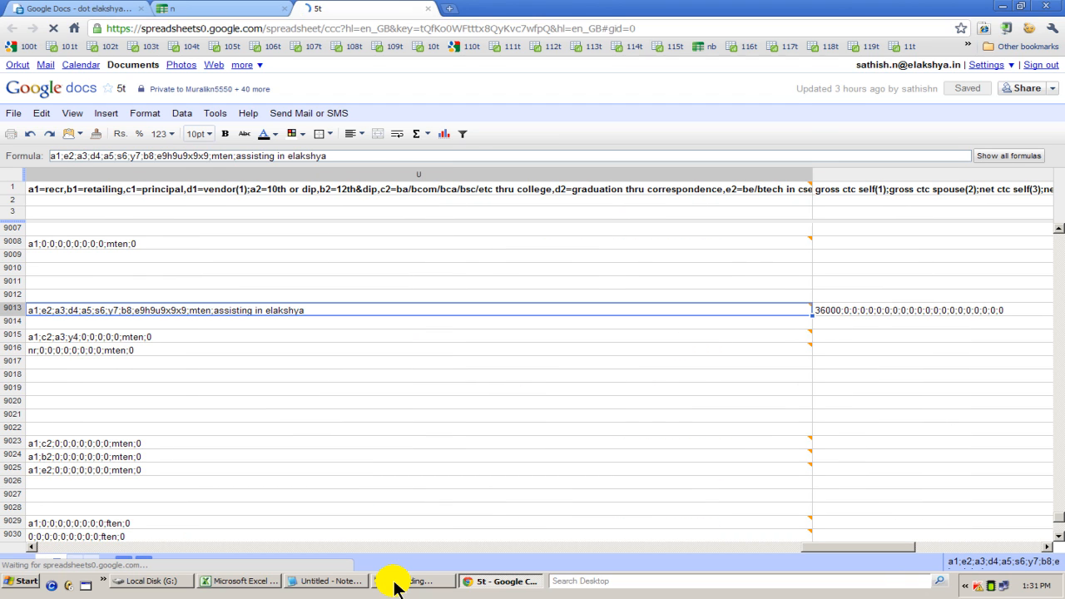
key(Right)
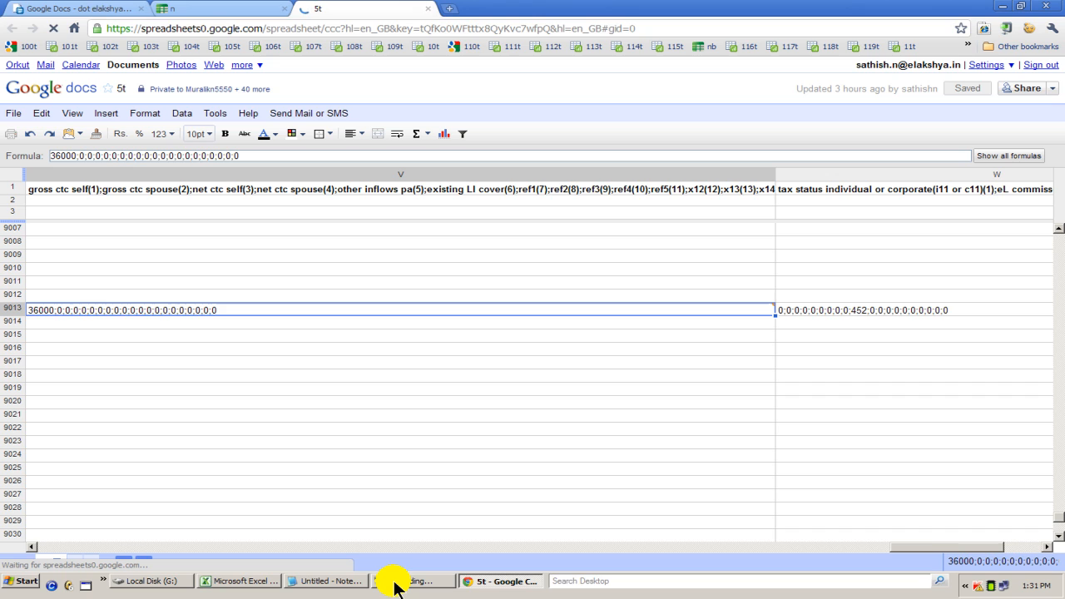
key(Right)
key(Left)
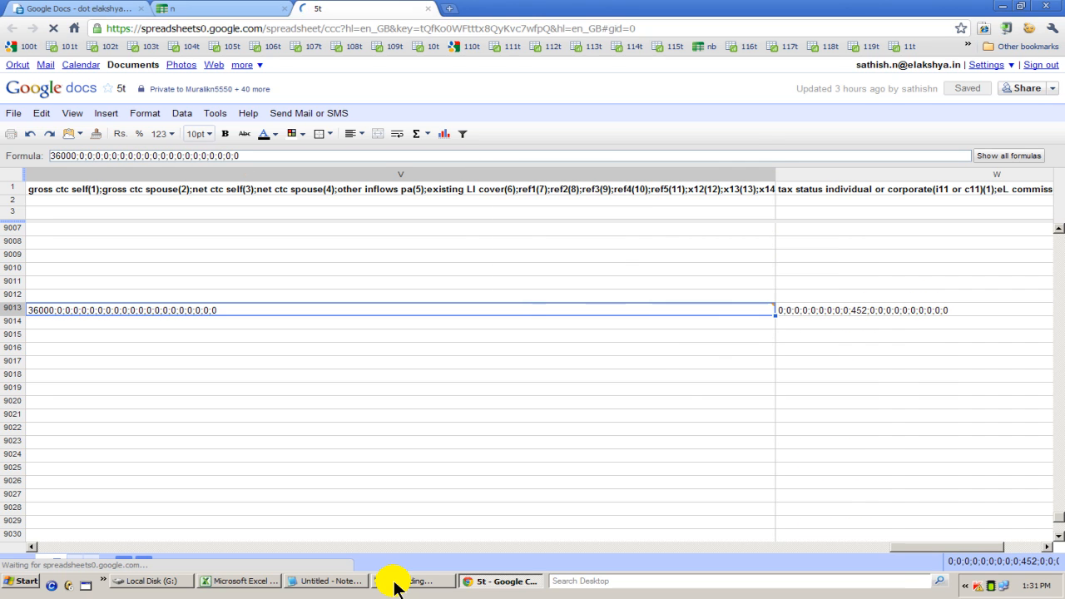
key(Right)
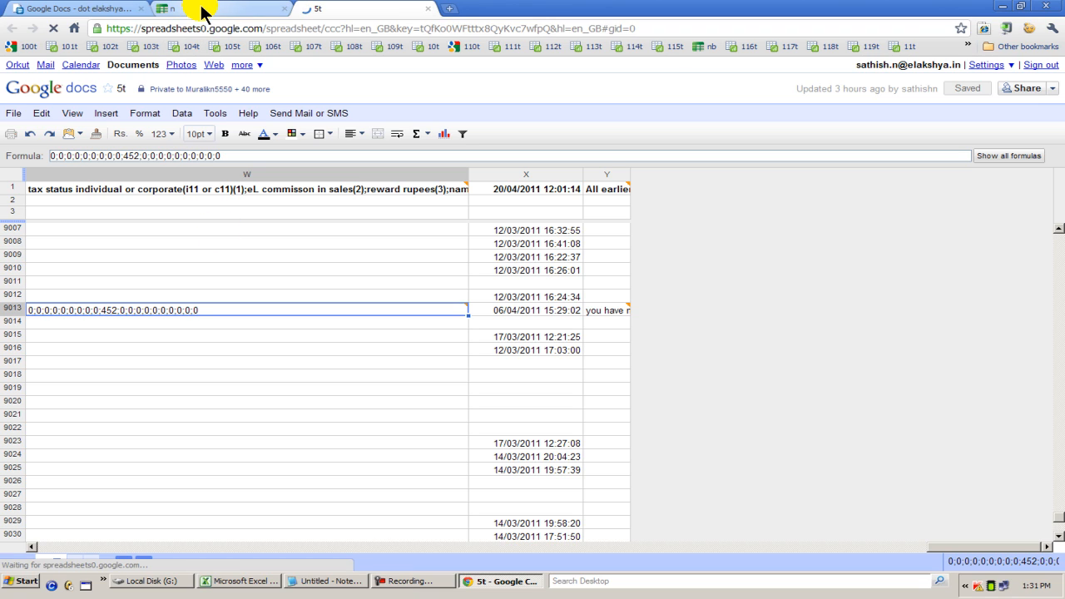
Set the only non-zero entry in the semicolon-separated list of cell W9013 to 35.
click(125, 311)
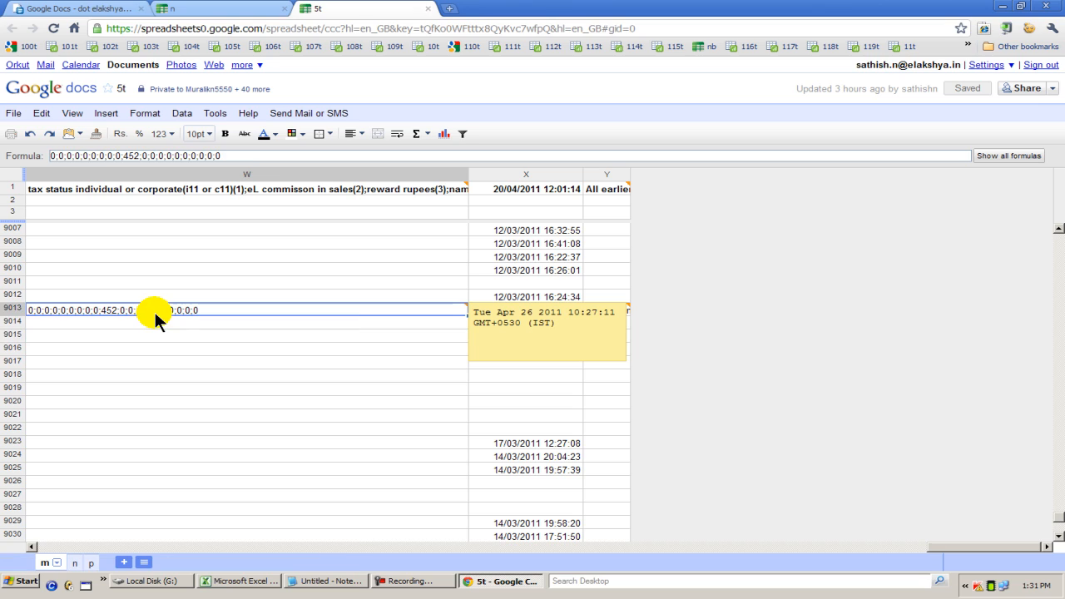
double_click(155, 315)
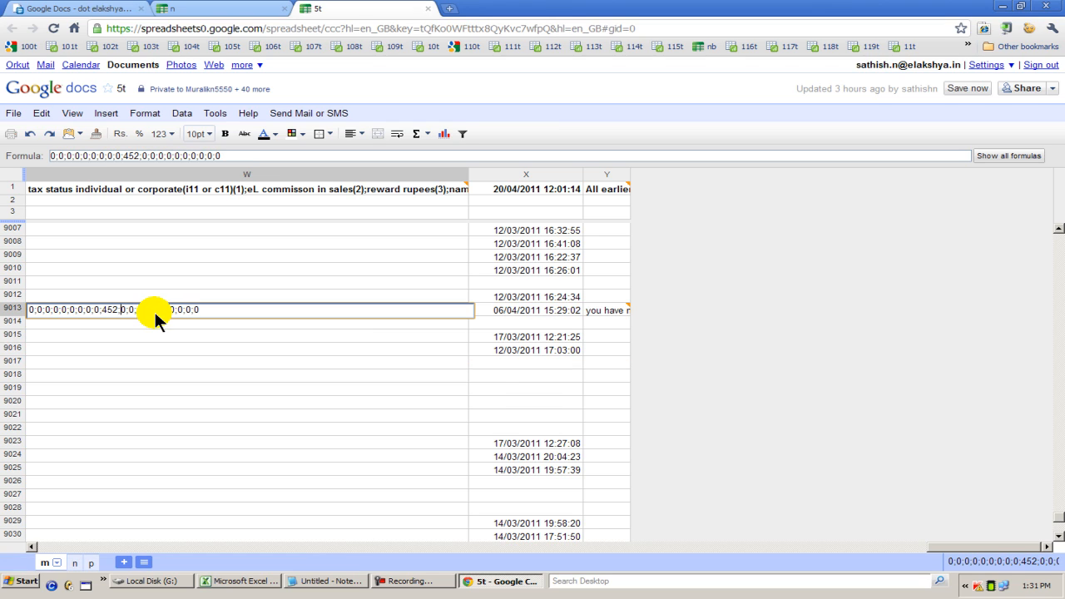
key(Left)
key(Left)
key(Left)
text(35)
key(Delete)
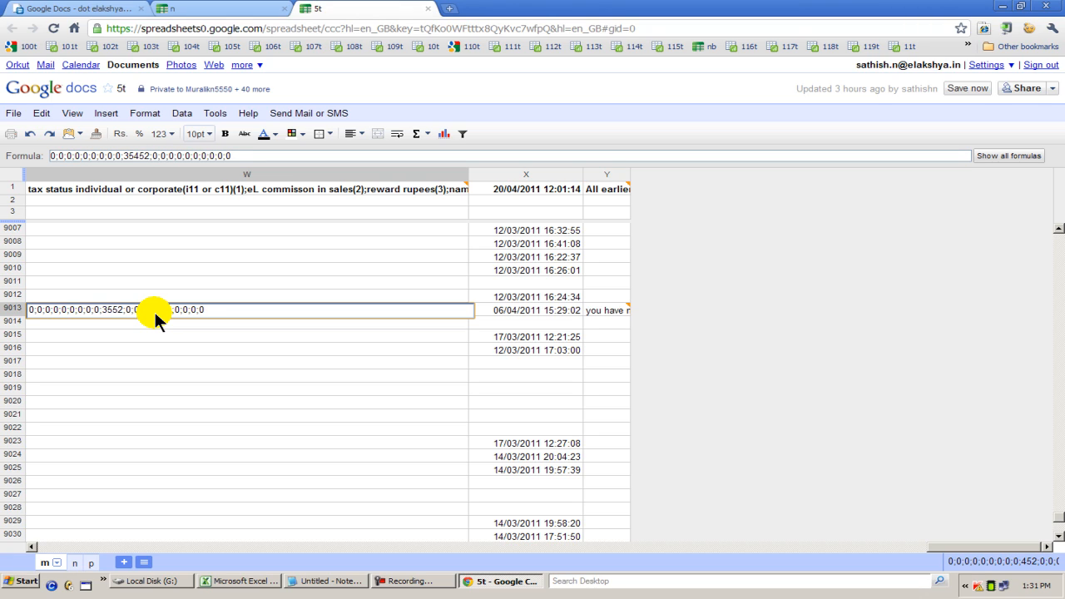
key(Delete)
key(Delete)
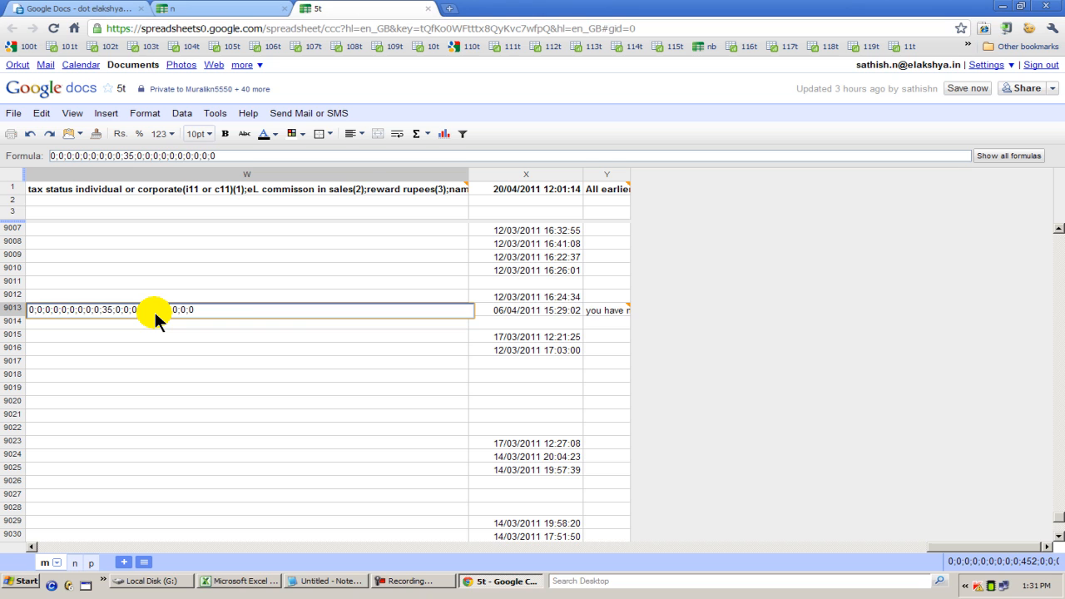
key(Return)
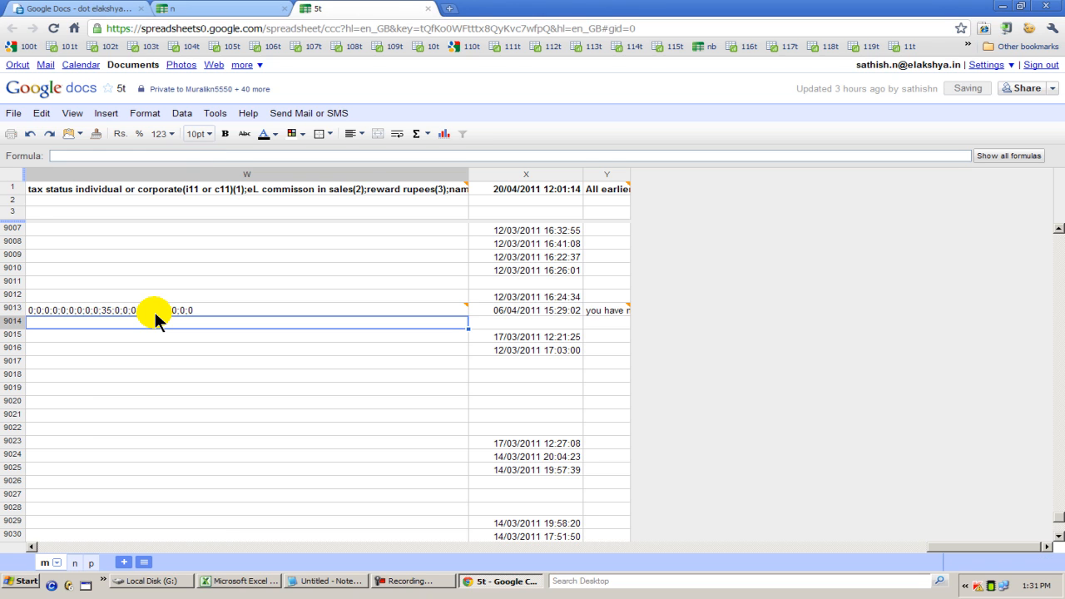
Close the 5t spreadsheet and go to the vehicle insurance calculations around row 186 in sheet a of "de with motor - 26 april 2011-copy 1".
key(ctrl+w)
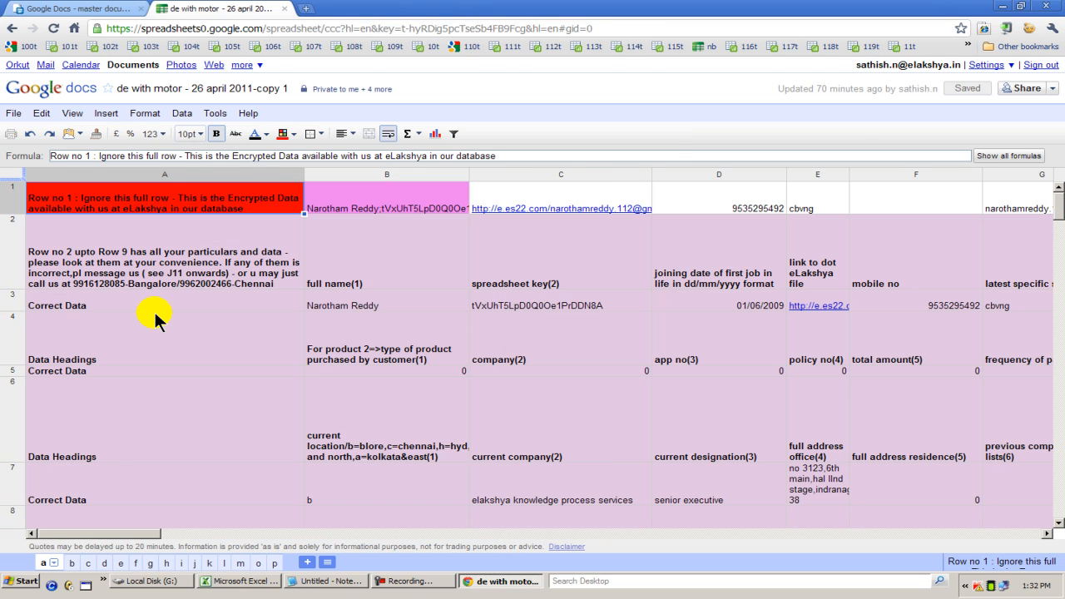
click(214, 308)
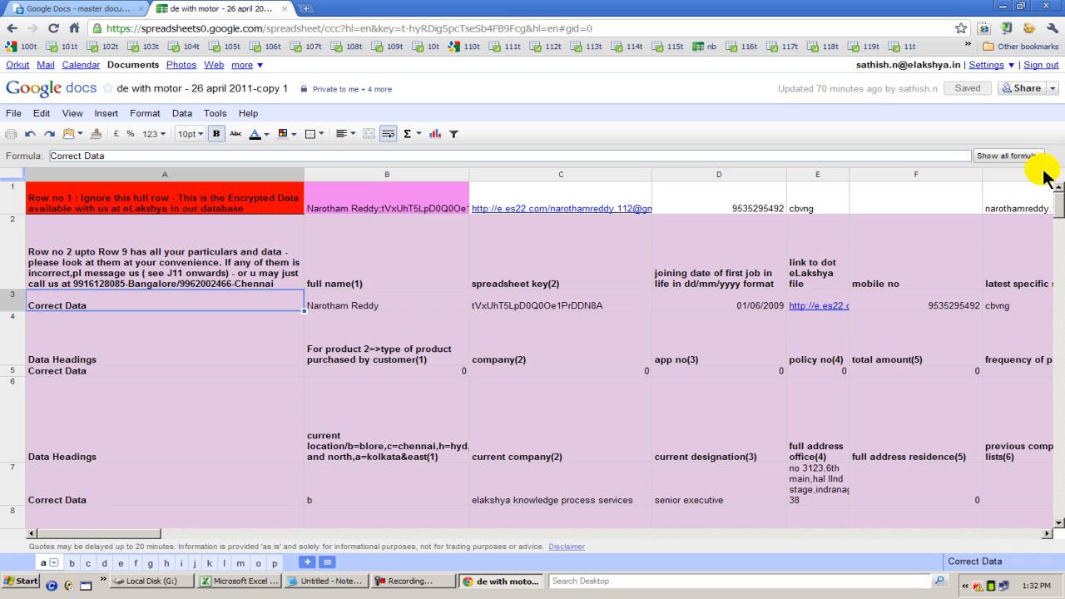
scroll(1062, 307, down, 1)
drag(1063, 306, 1060, 535)
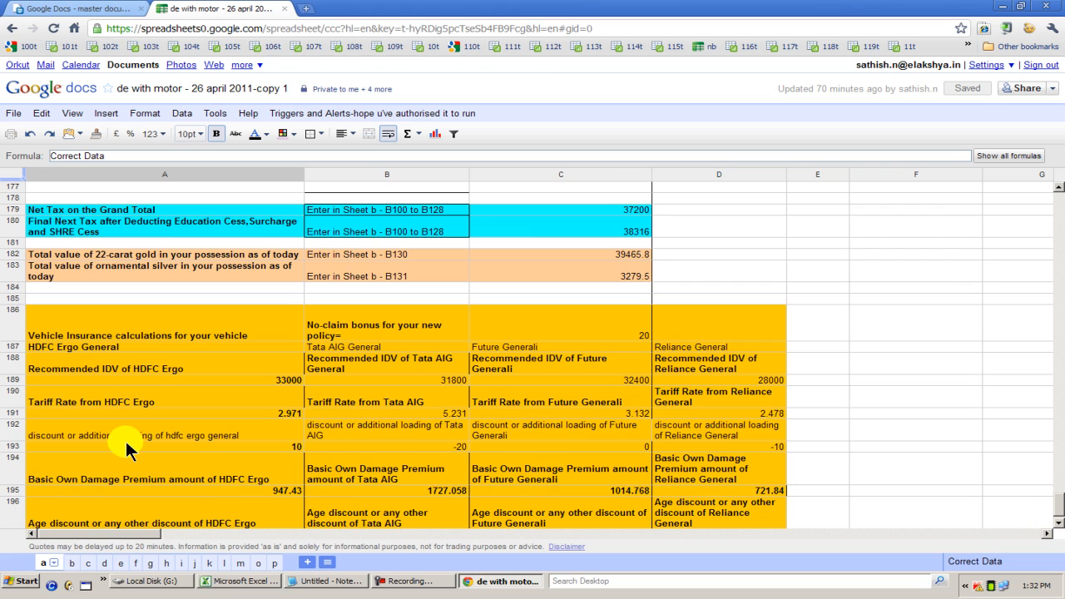
Examine the recommended IDV of each insurer in row 189, from HDFC Ergo to Reliance General.
click(109, 404)
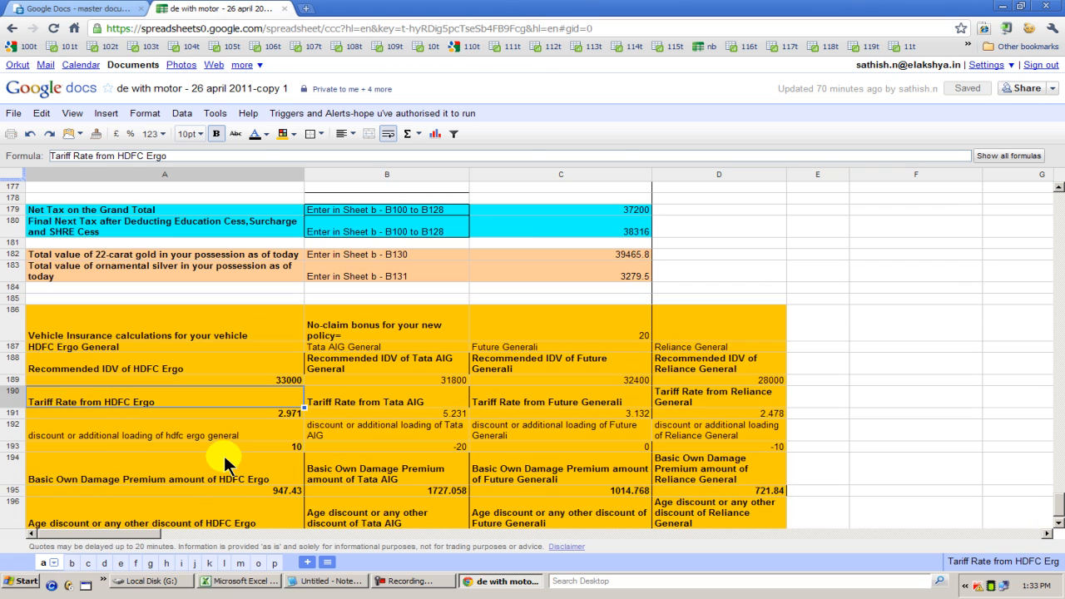
key(Up)
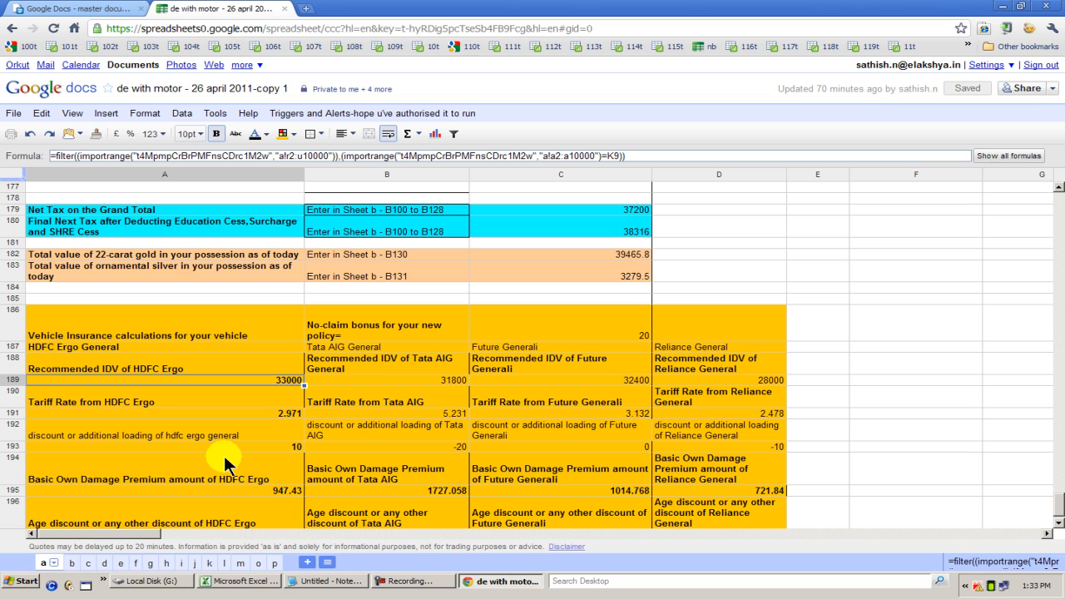
key(Right)
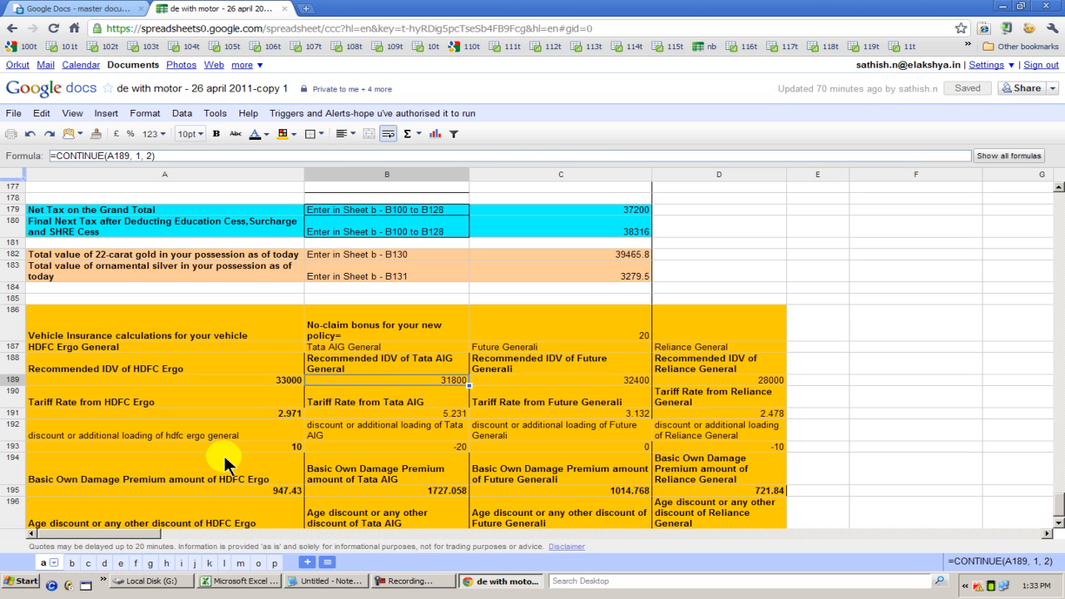
key(Right)
key(Right)
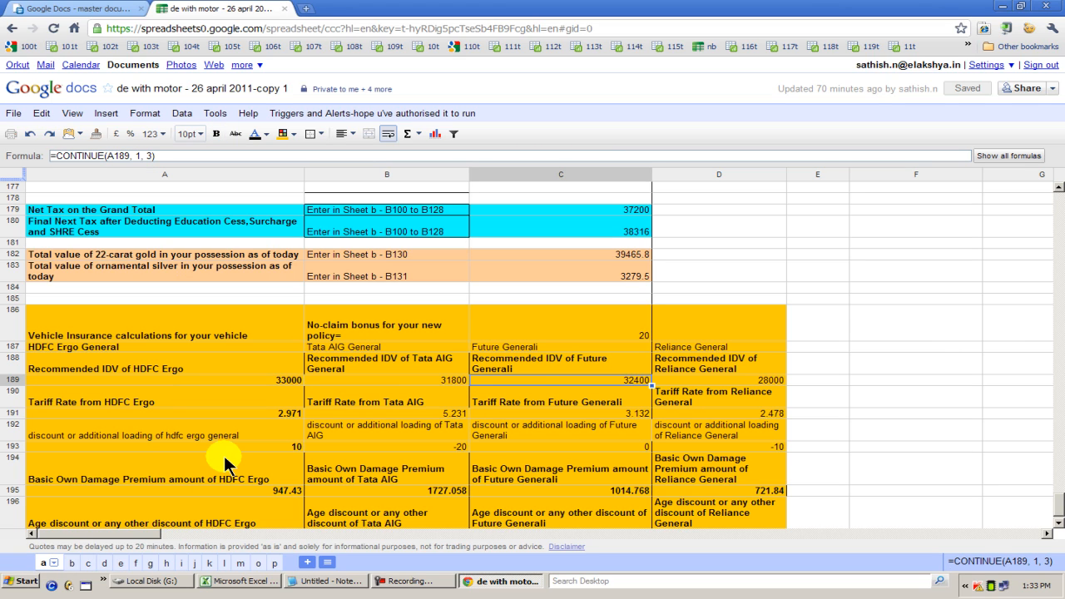
key(Left)
key(Left)
key(Left)
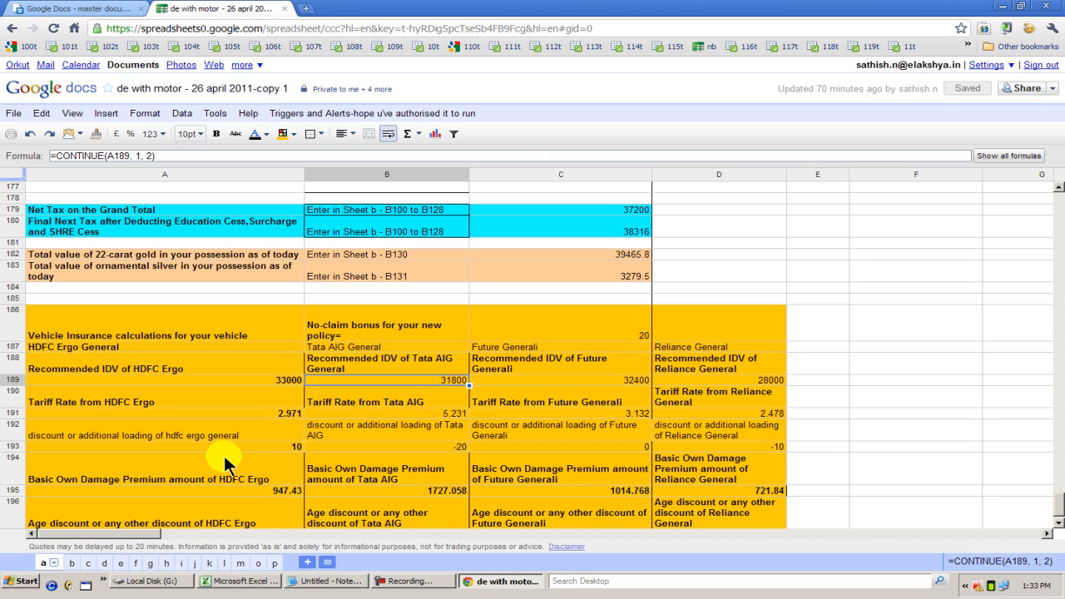
Examine the tariff rate of each insurer in row 191, from HDFC Ergo to Reliance General.
key(Down)
key(Down)
key(Right)
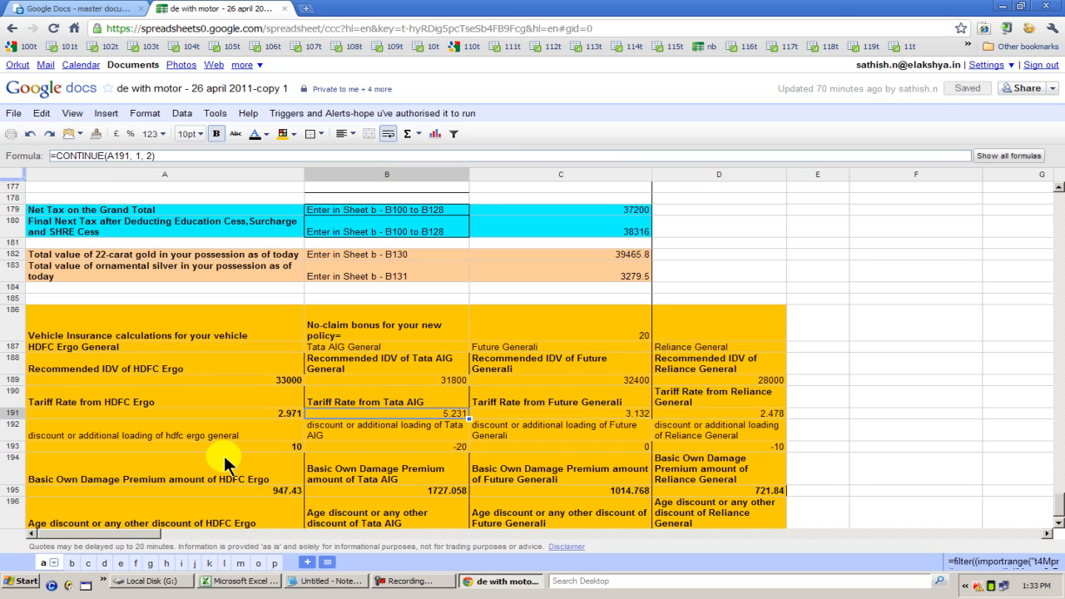
key(Right)
key(Right)
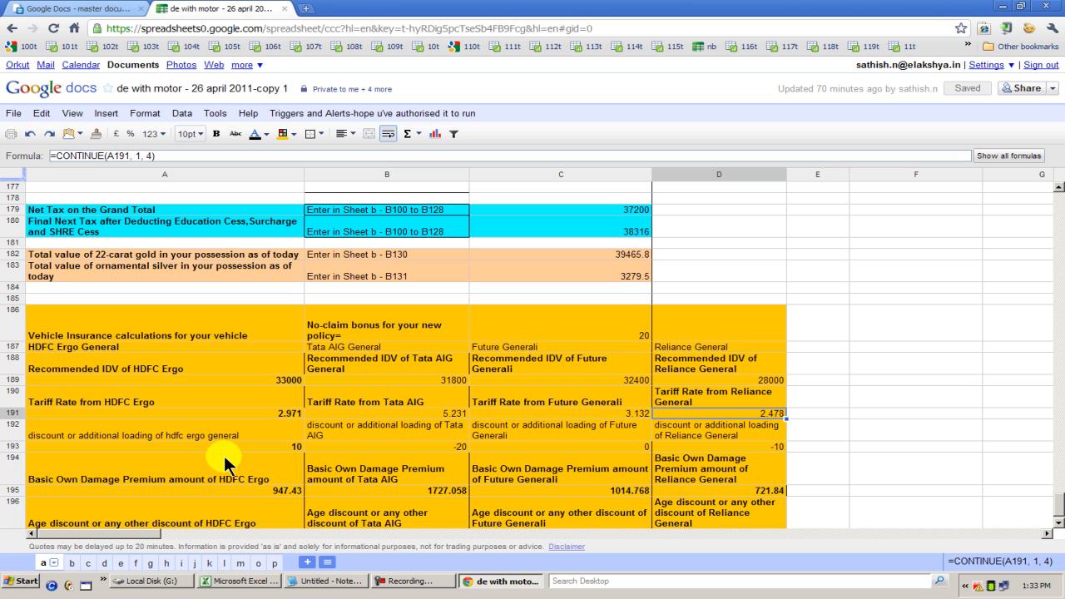
key(Left)
key(Left)
key(Left)
Examine each insurer's discount or additional loading in row 193, ending at Reliance General's basic own damage premium.
key(Down)
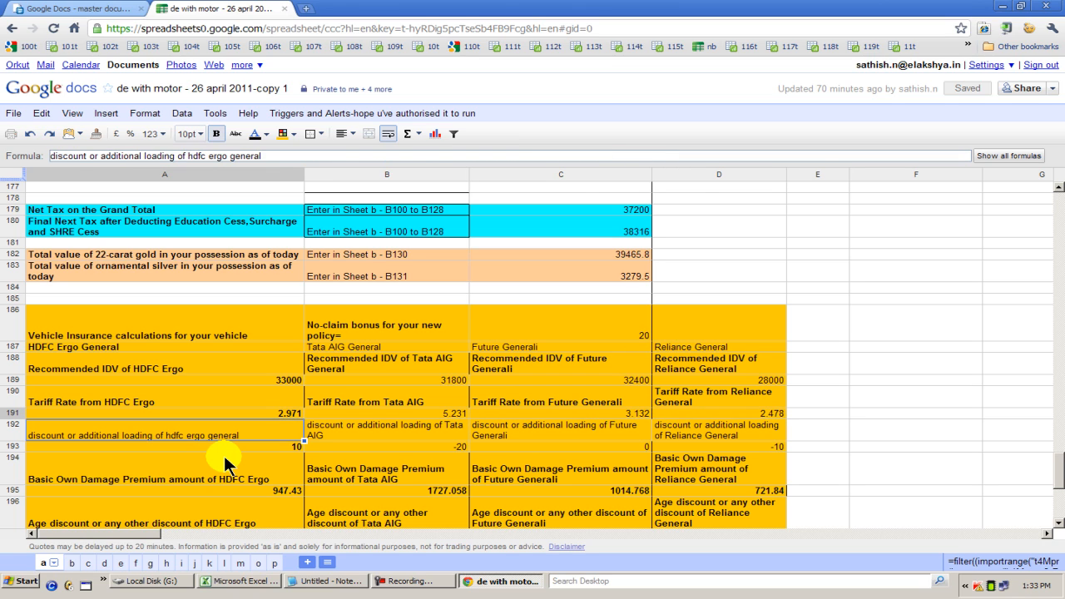
key(Down)
key(Down)
key(Up)
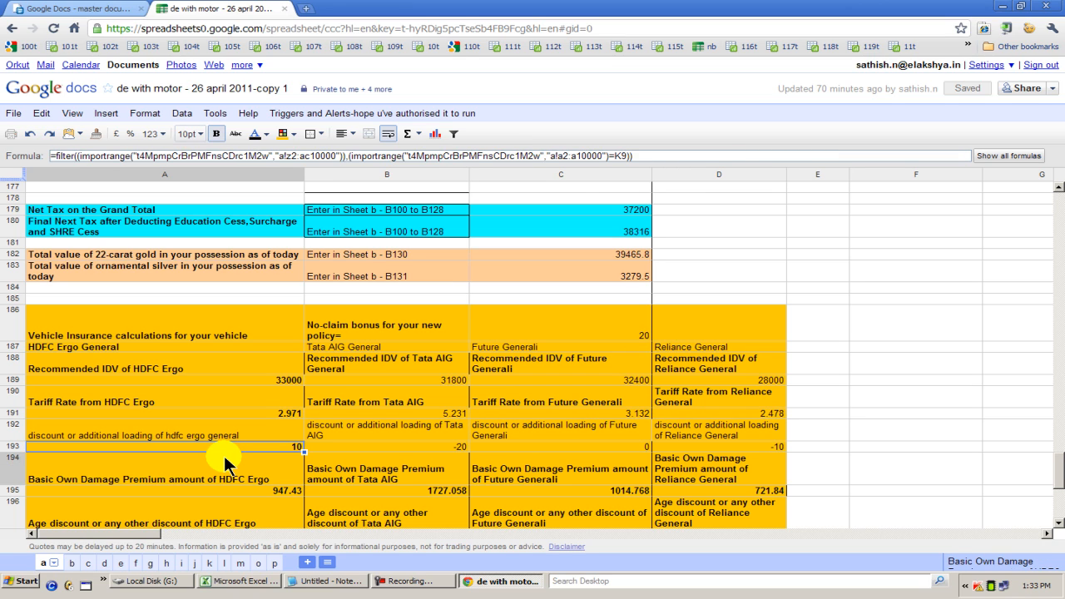
key(Right)
key(Right)
key(Right)
key(Down)
key(Down)
key(Down)
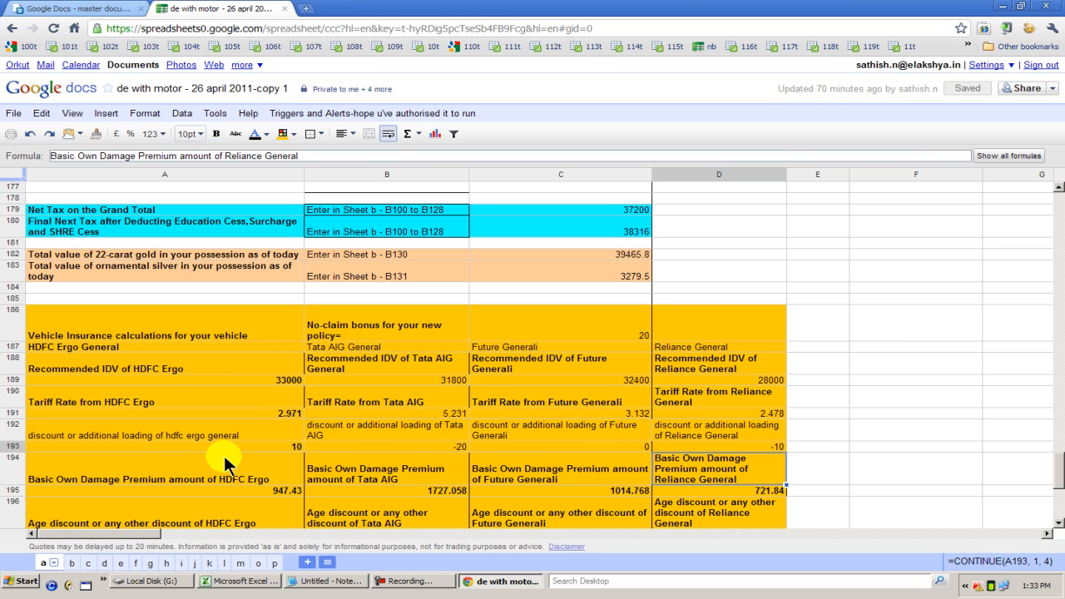
Look down the Tata AIG discount rows to row 199 and return to the basic own damage premium heading in row 194.
key(Left)
key(Left)
key(Down)
key(Down)
key(Down)
key(Down)
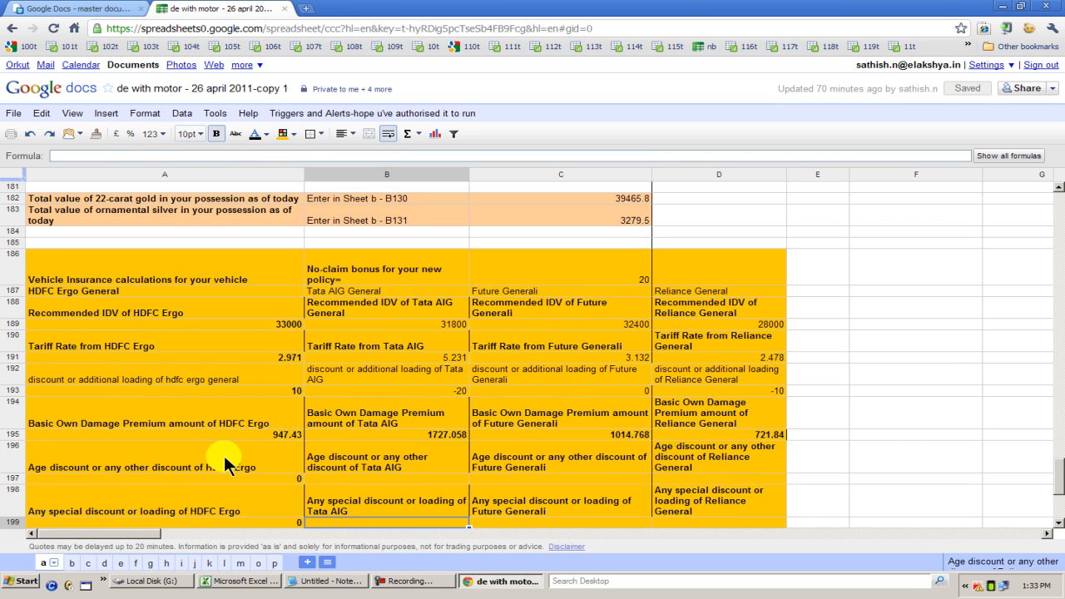
key(Up)
key(Up)
key(Up)
key(Up)
key(Up)
key(Up)
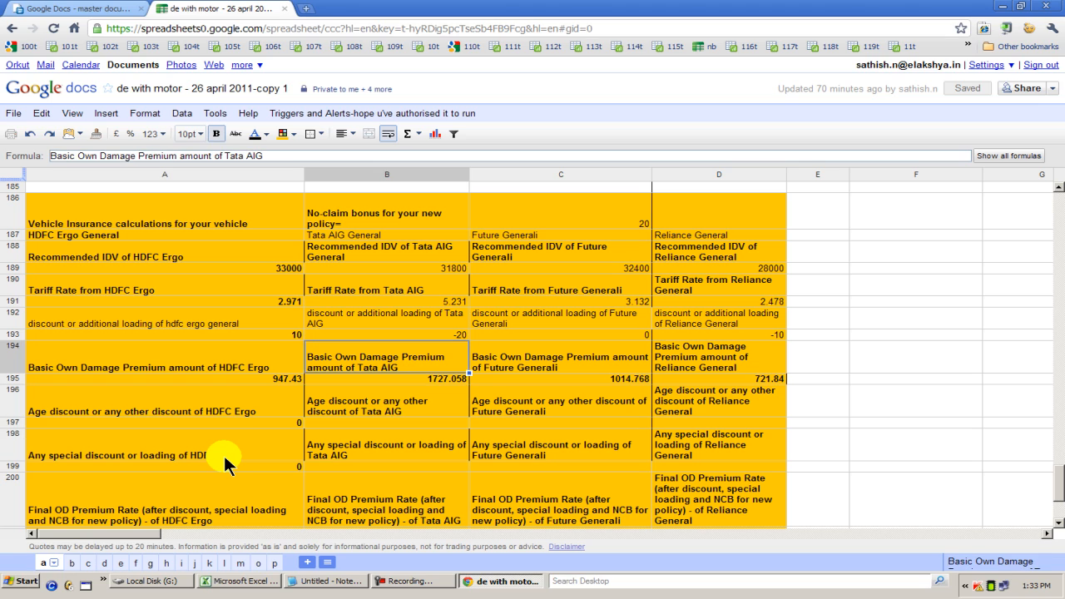
Examine the basic own damage premium formulas across row 195 and the special discount or loading cells in row 199.
key(Left)
key(Down)
key(Right)
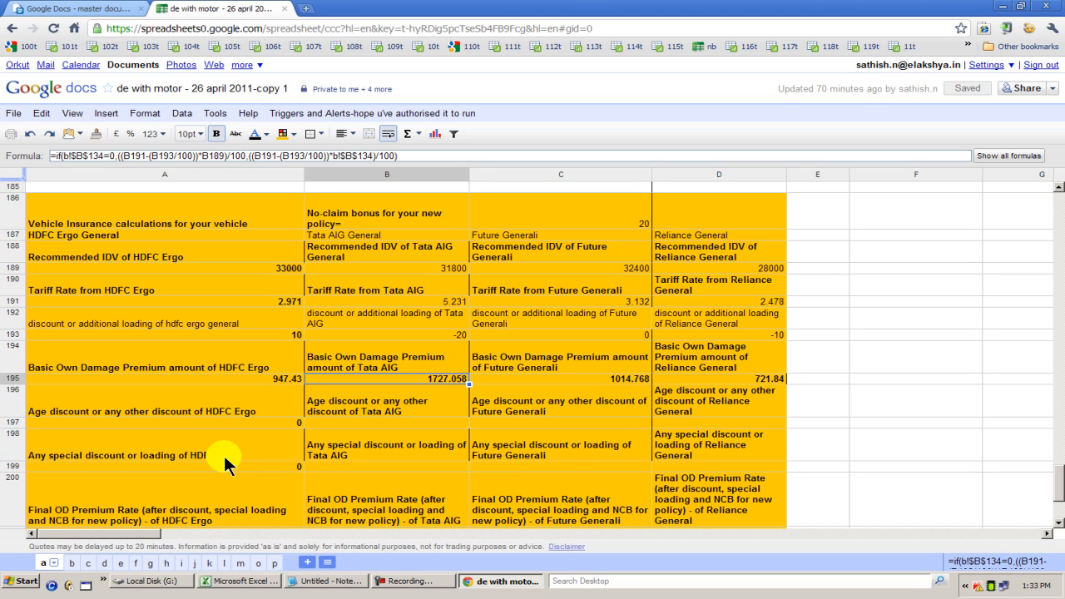
key(Right)
key(Right)
key(Down)
key(Down)
key(Down)
key(Down)
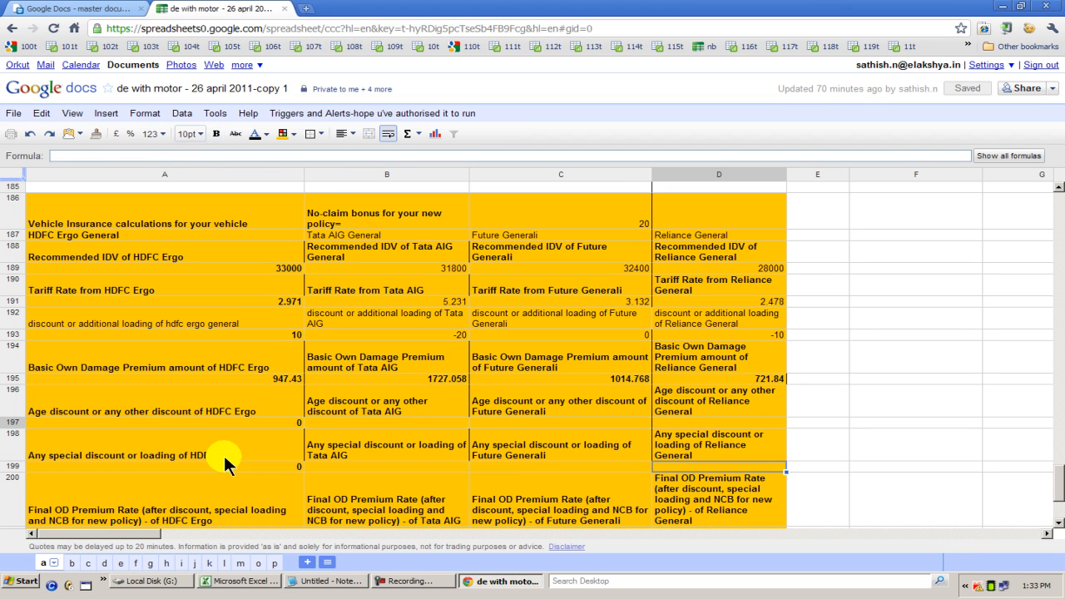
key(Left)
key(Left)
key(Left)
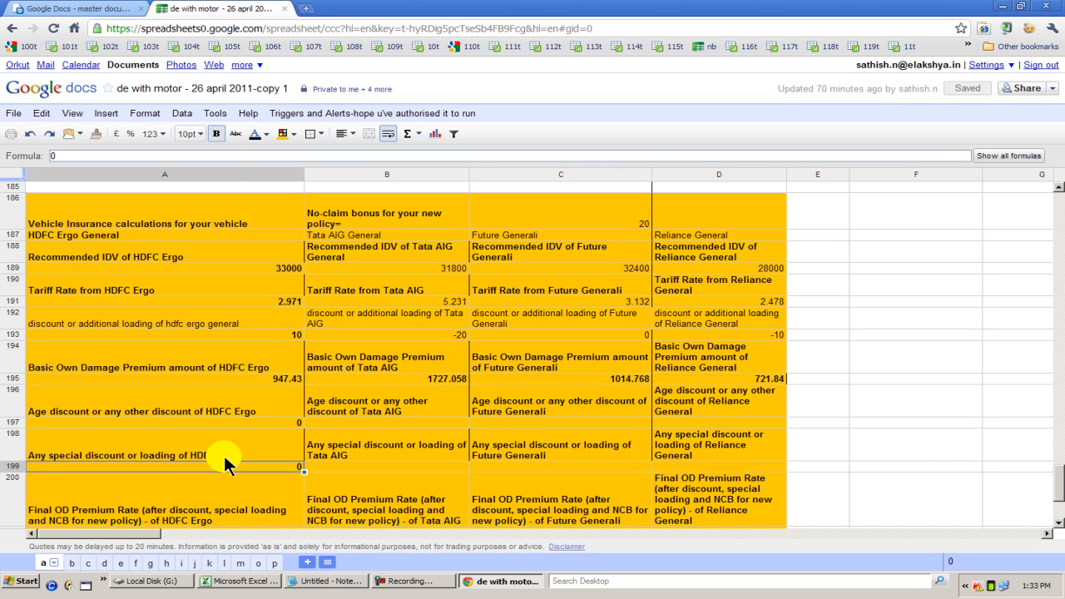
Examine HDFC Ergo's age discount formula in A197 and its special discount or loading in A199.
key(Up)
key(Up)
key(Up)
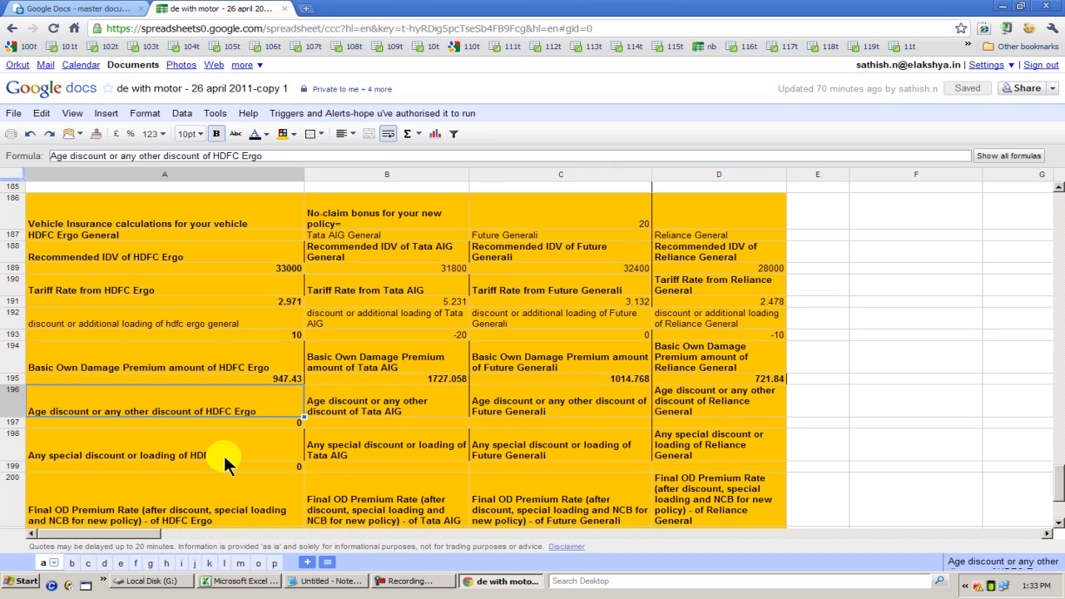
key(Down)
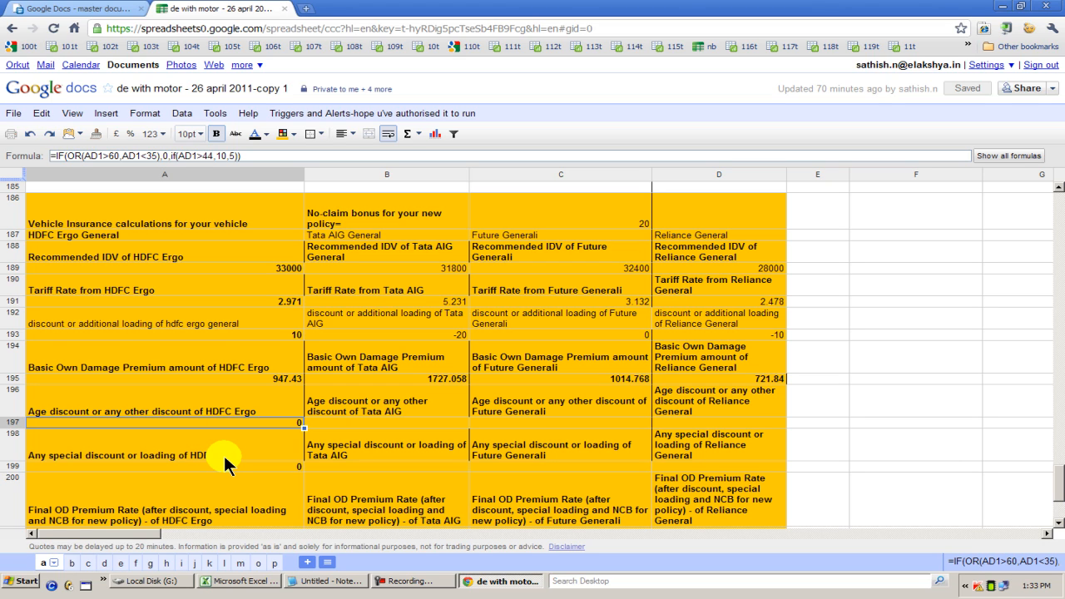
key(Down)
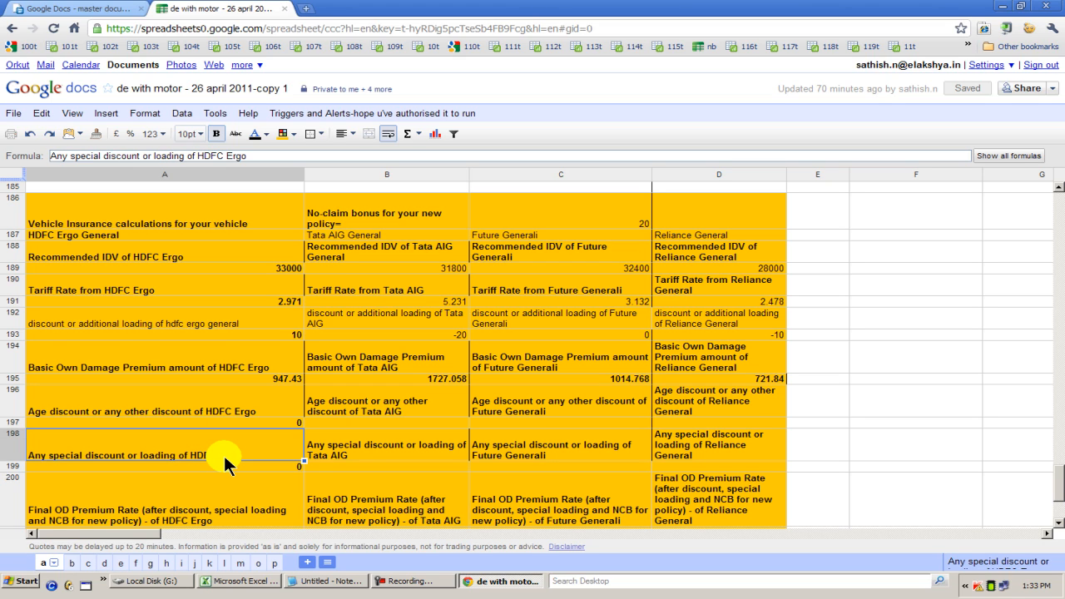
key(Down)
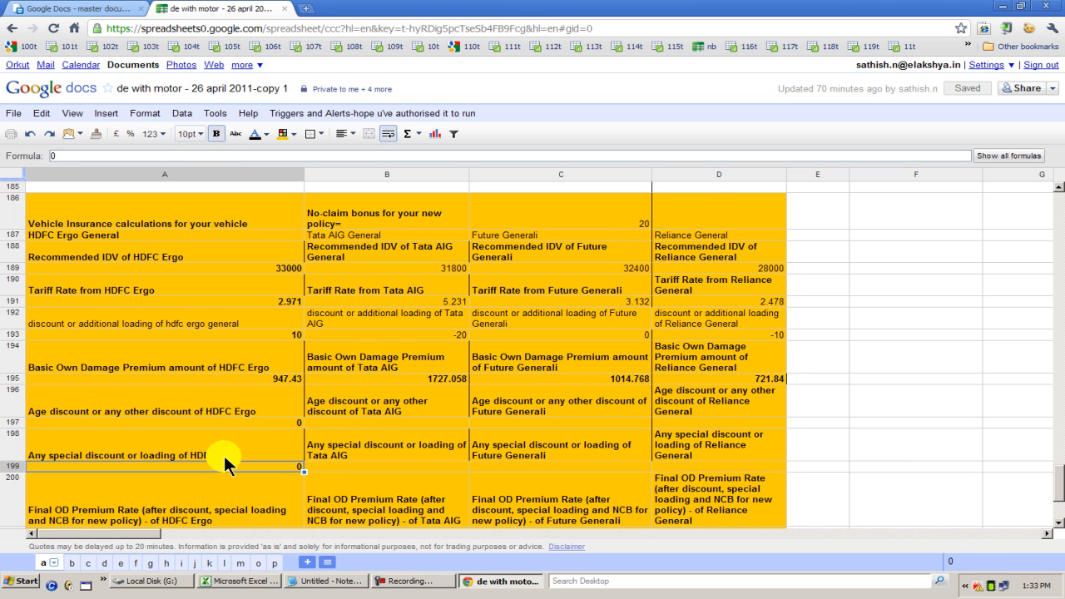
Examine HDFC Ergo's final OD premium rate and the fixed vehicle charges in rows 200 to 203.
key(Down)
key(Down)
key(Down)
key(Down)
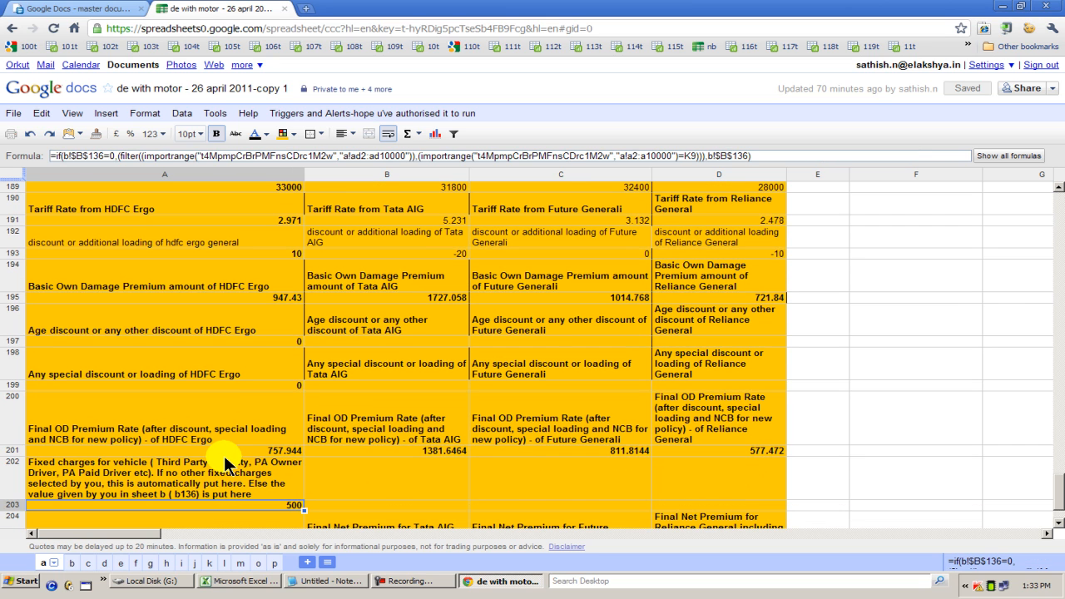
key(Up)
key(Up)
key(Up)
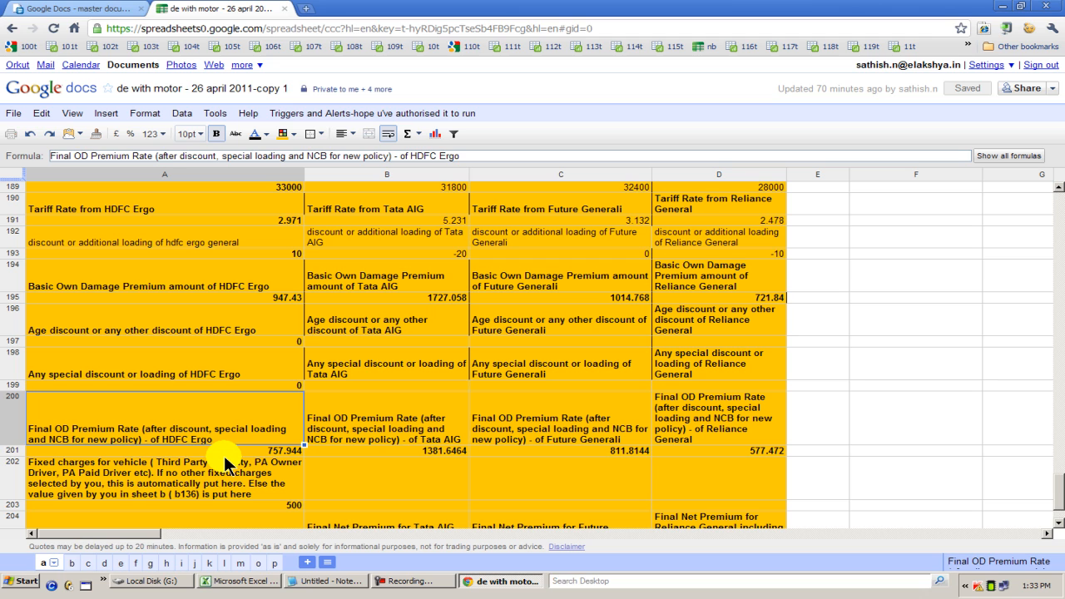
Look across row 201 at each insurer's final OD premium rate, from HDFC Ergo to Reliance General.
key(Down)
key(Right)
key(Right)
key(Right)
key(Down)
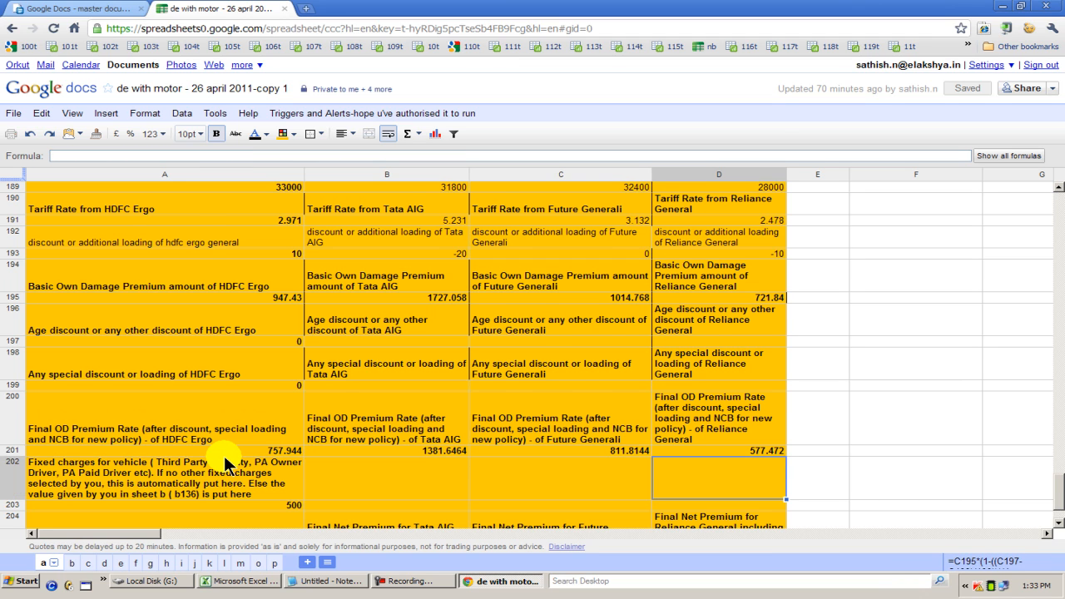
Look down to the final net premium rows and examine the fixed vehicle charges formula in A203.
key(Down)
key(Down)
key(Down)
key(Down)
key(Left)
key(Left)
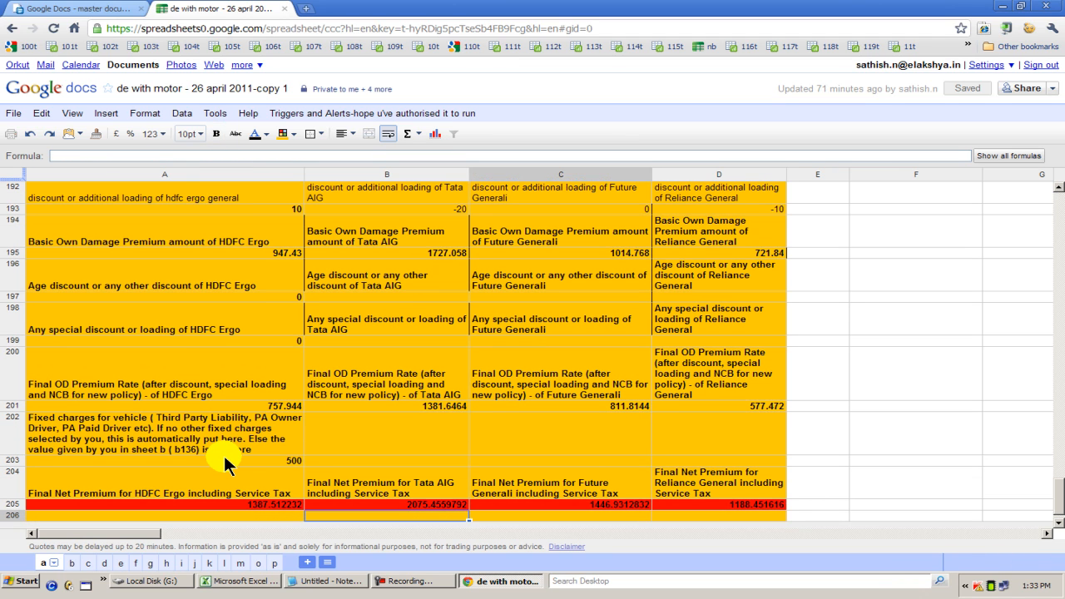
key(Up)
key(Up)
key(Up)
key(Left)
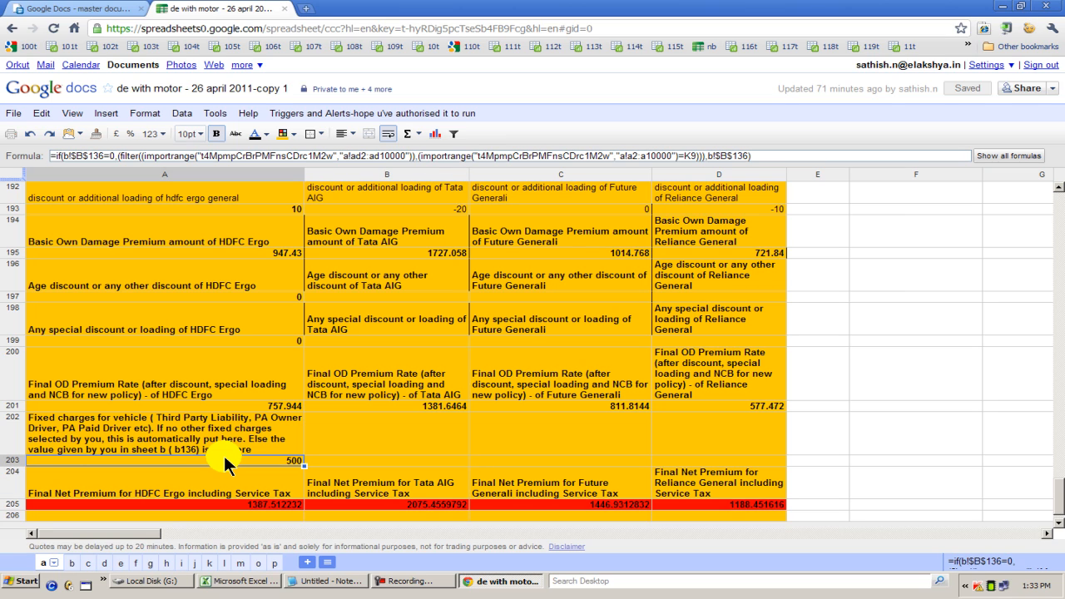
Examine the final net premium formulas including service tax across row 205 and return to HDFC Ergo's in A205.
key(Down)
key(Down)
key(Down)
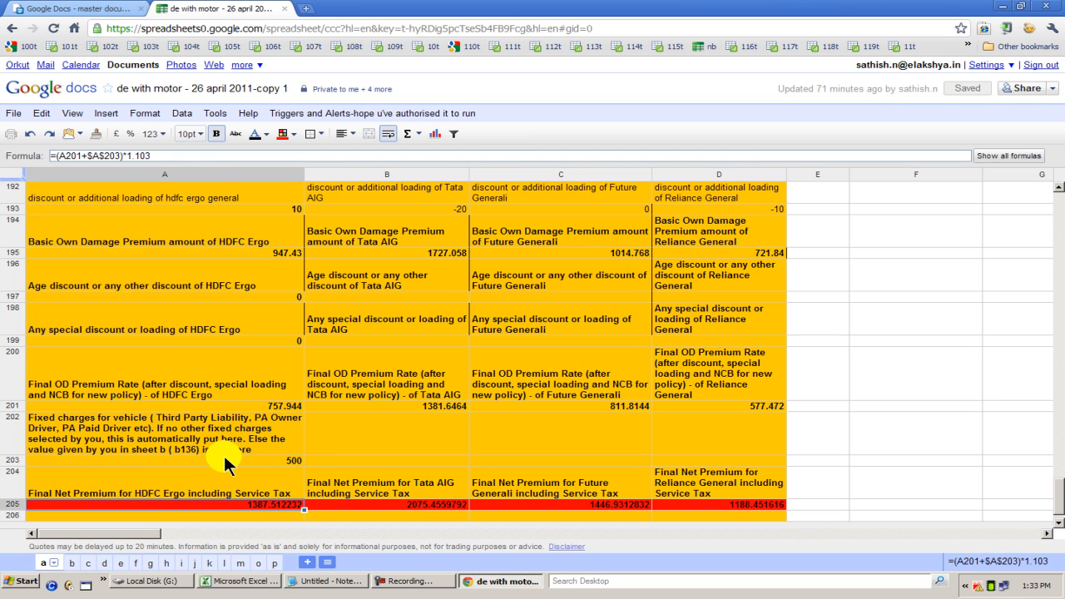
key(Up)
key(Right)
key(Right)
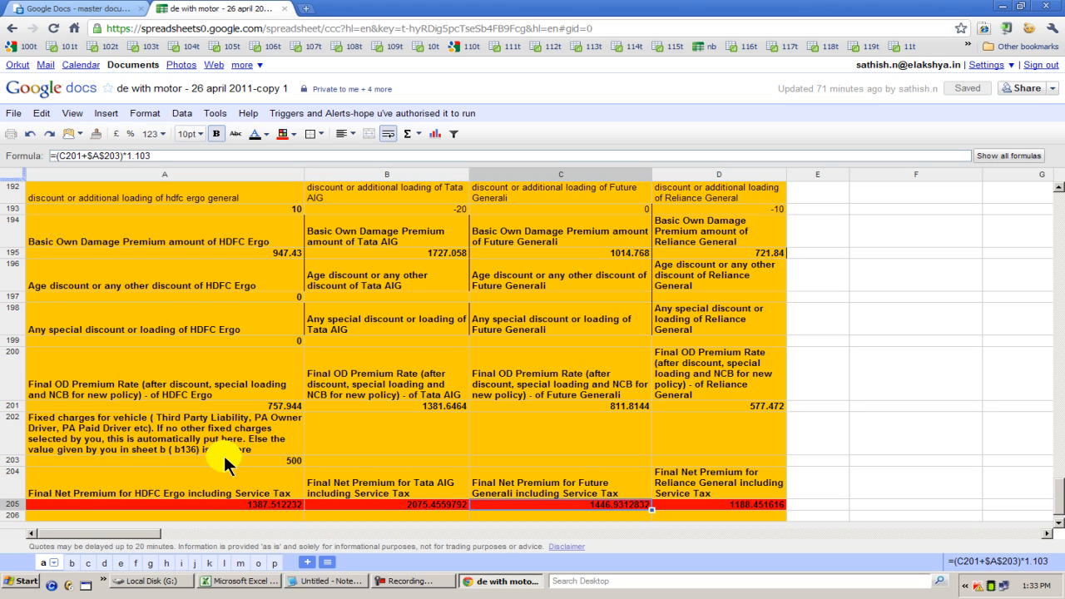
key(Right)
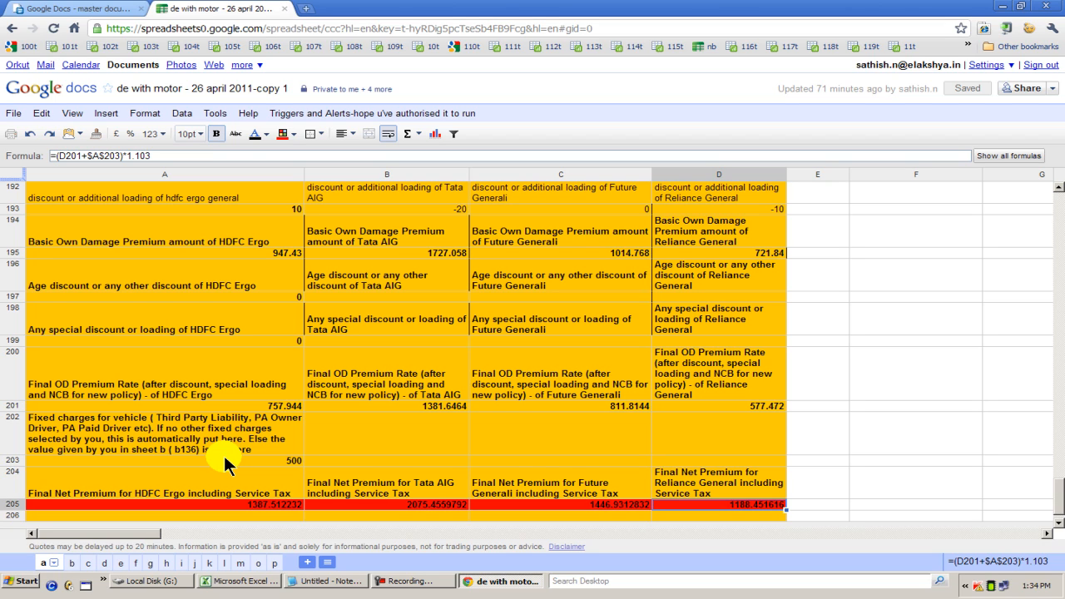
key(Left)
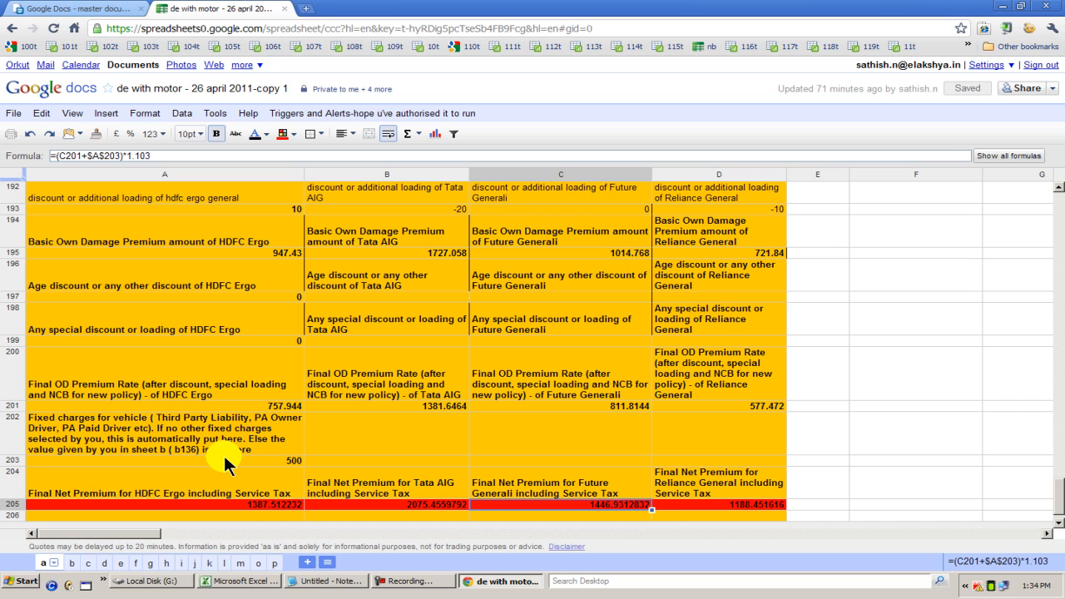
key(Down)
key(Up)
key(Up)
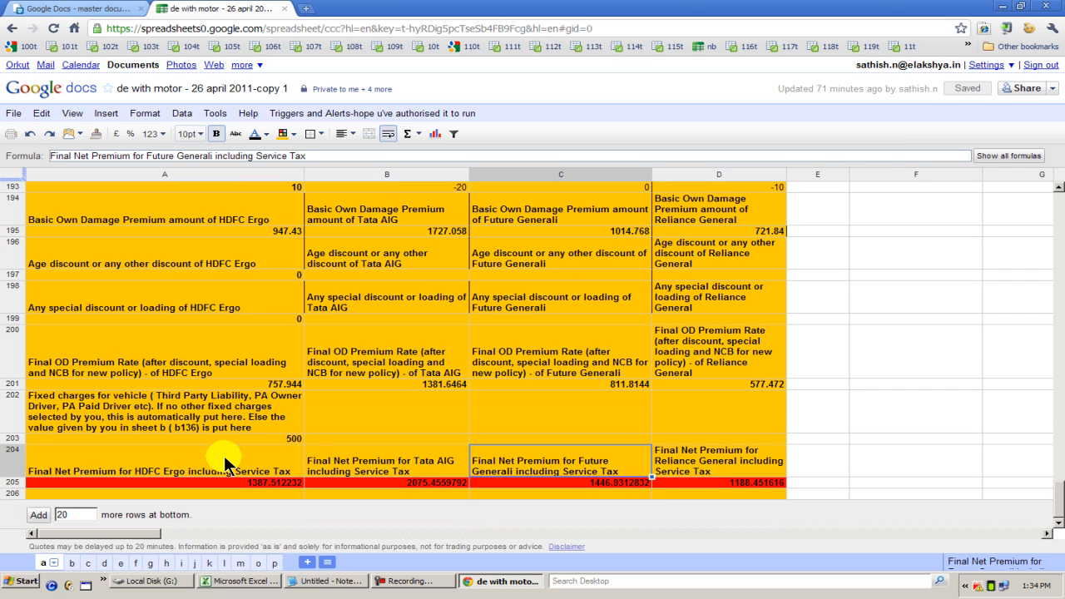
key(Left)
key(Left)
key(Down)
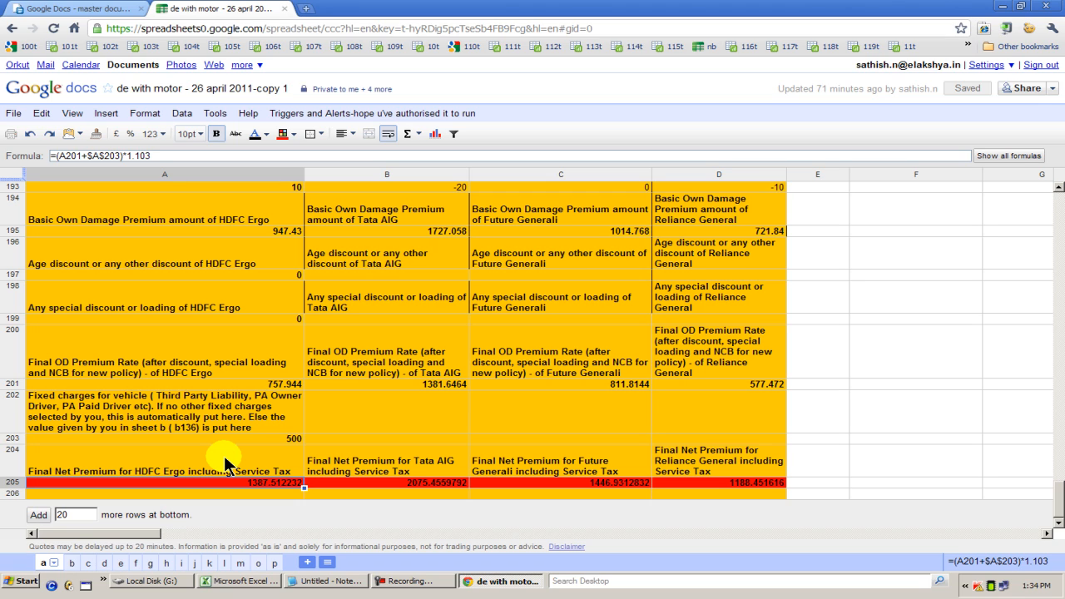
Look back up HDFC Ergo's calculation column from the final net premium to the insurer heading in A187.
key(Up)
key(Up)
key(Up)
key(Up)
key(Up)
key(Up)
key(Up)
key(Up)
key(Up)
key(Up)
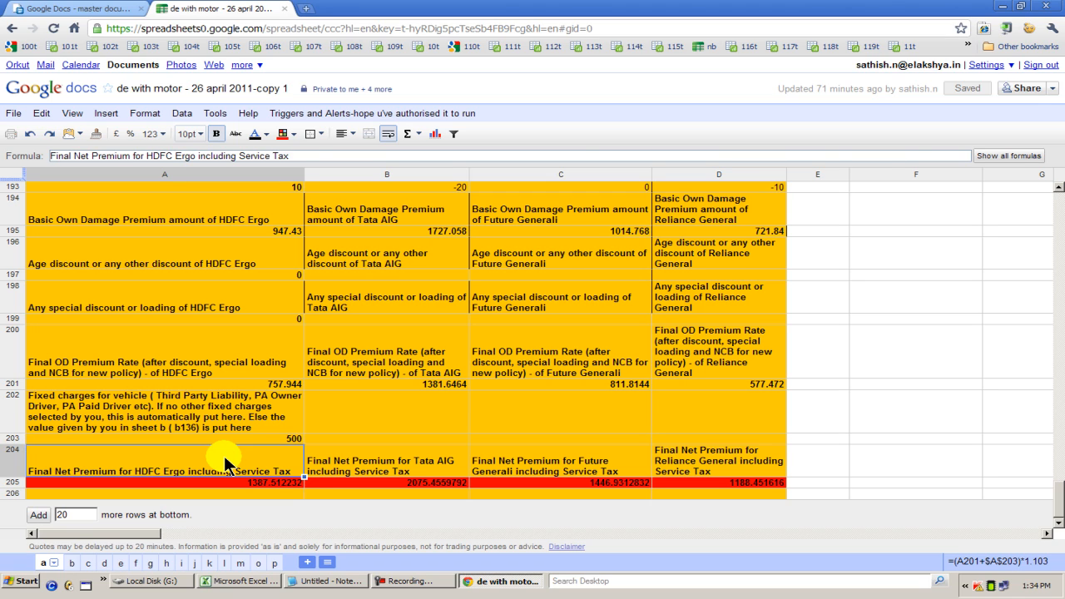
key(Up)
key(Up)
key(Up)
key(Up)
key(Up)
key(Up)
key(Up)
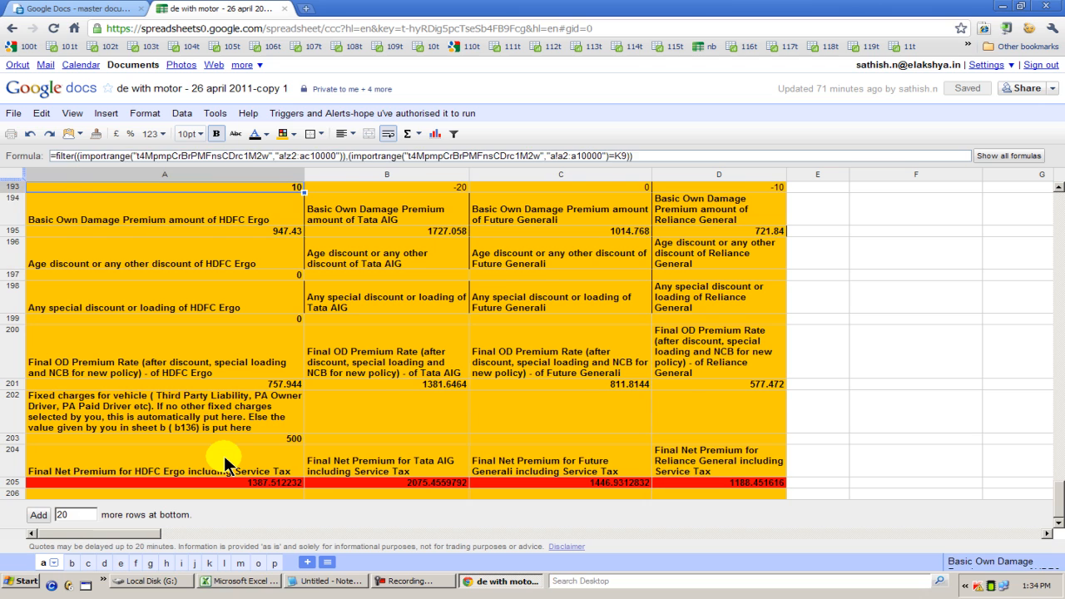
key(Up)
key(Up)
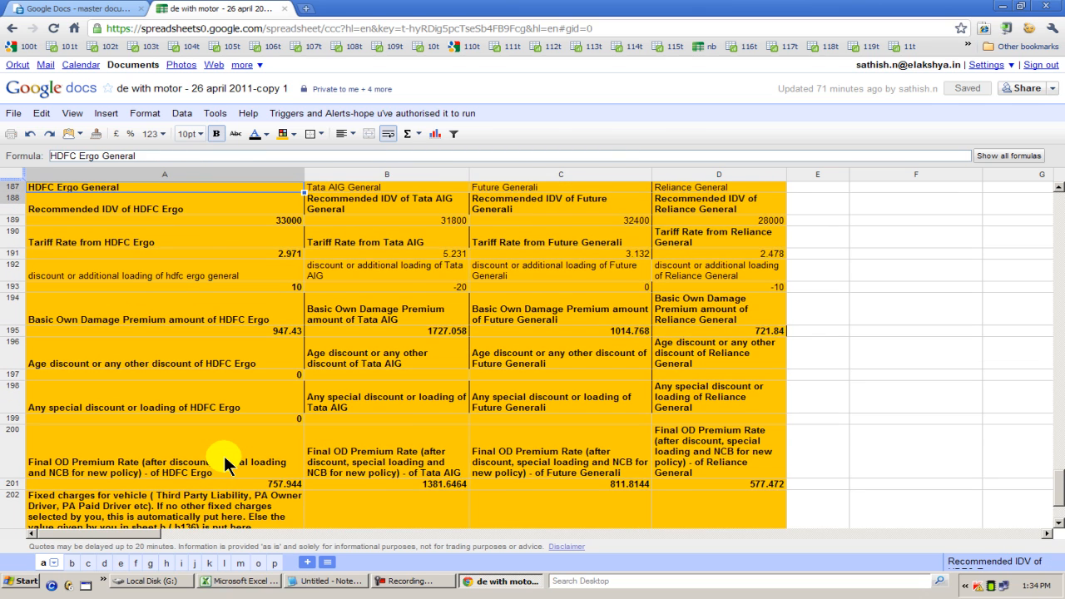
Examine HDFC Ergo's tariff rate formula in A191 and return to the recommended IDV heading in A188.
key(Down)
key(Down)
key(Down)
key(Down)
key(Down)
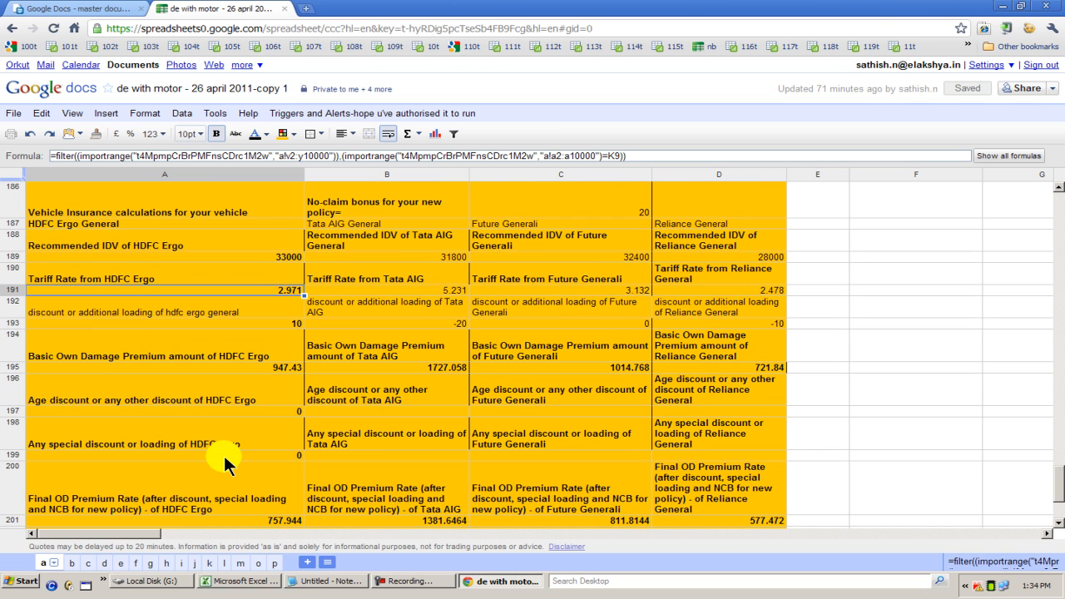
key(Up)
key(Up)
key(Up)
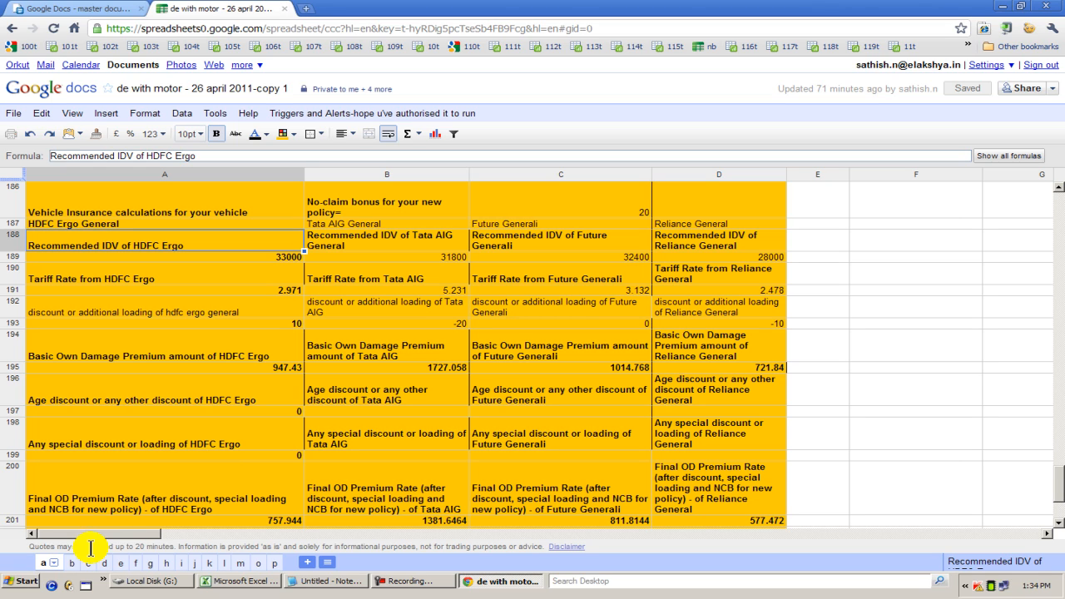
Open sheet b and find the vehicle insurance entries in rows 133 to 136.
click(68, 565)
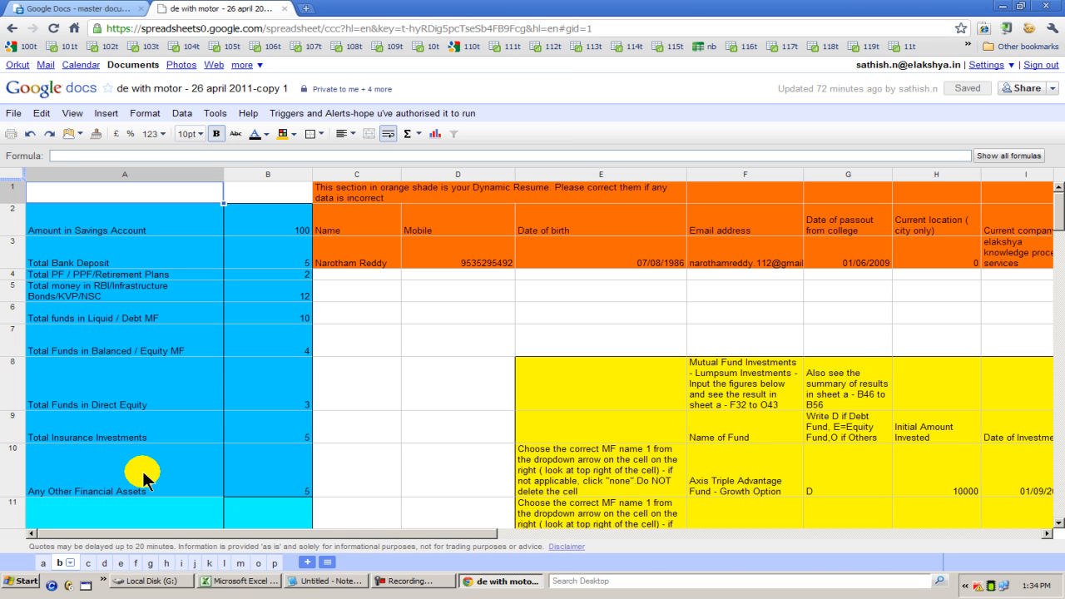
click(144, 473)
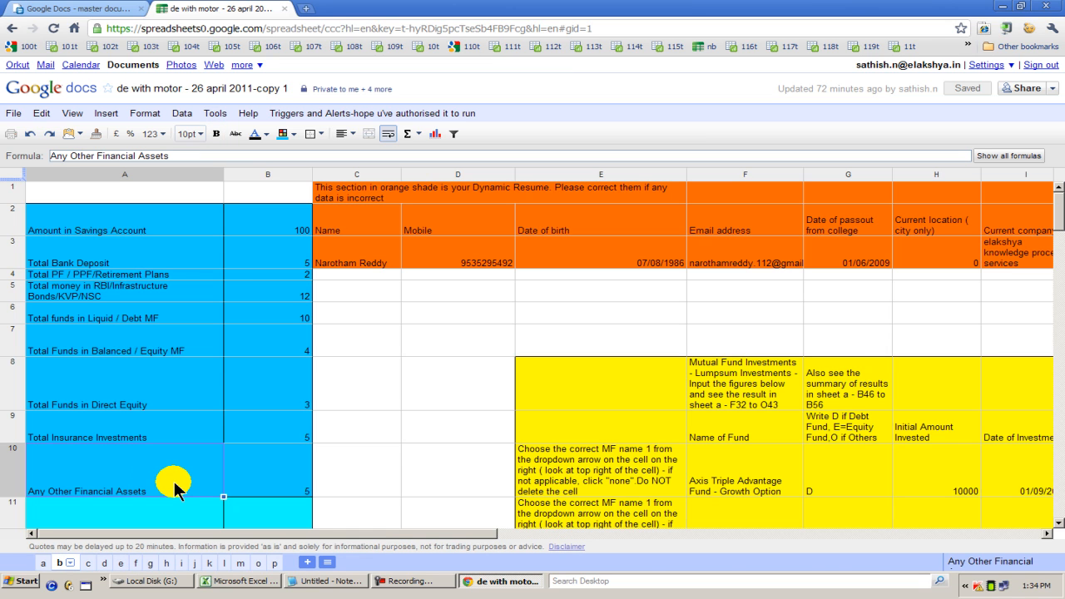
key(Down)
key(Down)
key(Down)
key(Down)
key(Down)
key(Down)
key(Down)
key(Down)
key(Down)
key(Down)
key(Down)
key(Down)
key(Down)
key(Down)
key(Down)
key(Down)
key(Down)
key(Down)
key(Down)
key(Down)
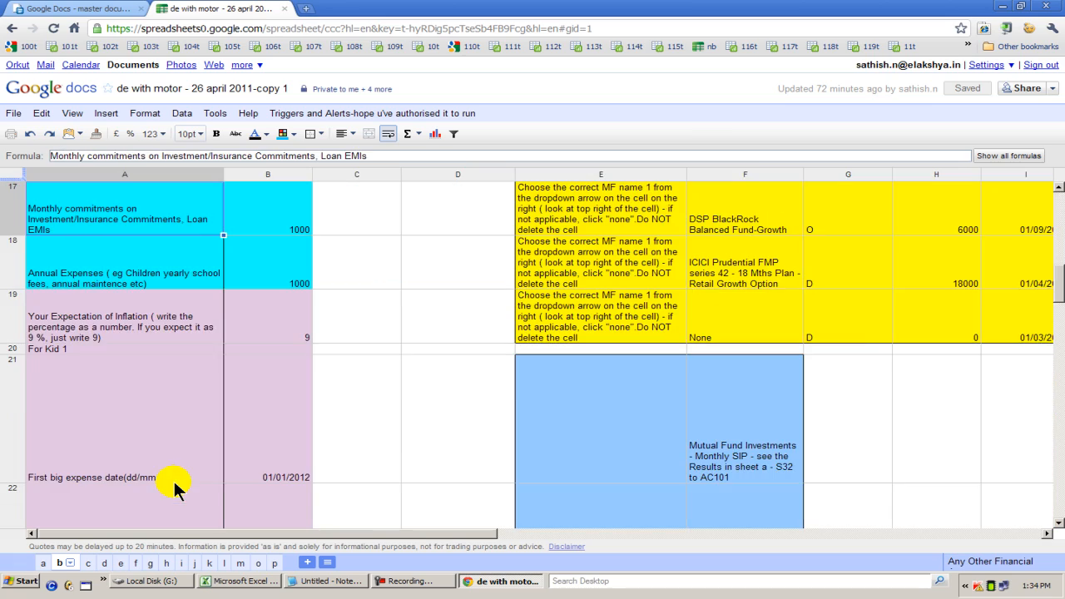
key(Down)
key(Down)
key(Down)
key(Down)
key(Down)
key(Down)
key(Down)
key(Down)
key(Down)
key(Down)
key(Down)
key(Down)
key(Down)
key(Down)
key(Down)
key(Down)
key(Down)
key(Down)
key(Down)
key(Down)
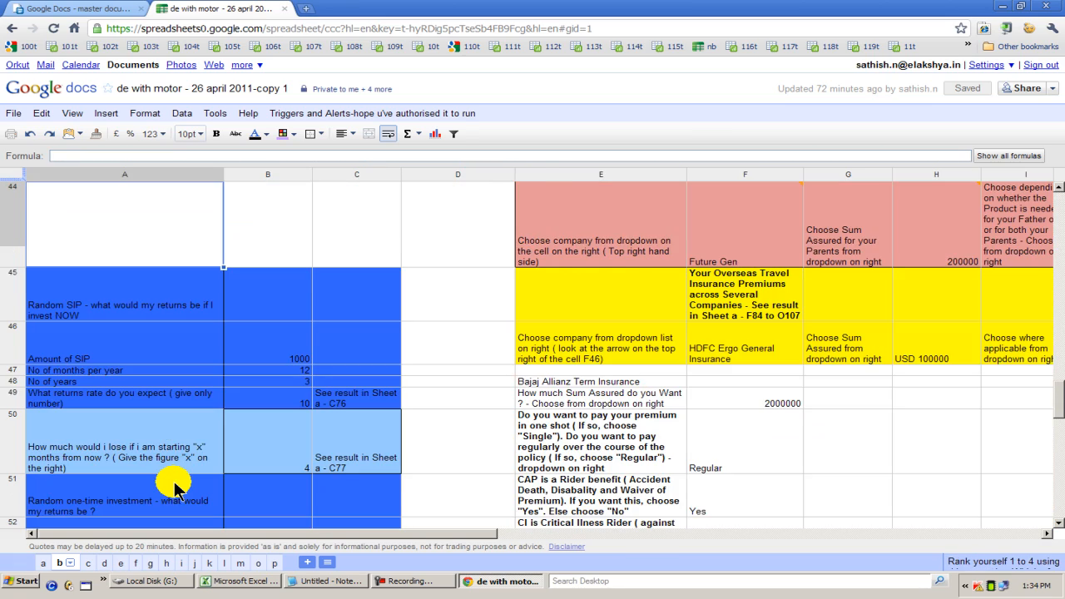
key(Down)
key(Down)
key(Down)
key(Down)
key(Down)
key(Down)
key(Down)
key(Down)
key(Down)
key(Down)
key(Down)
key(Down)
key(Down)
key(Down)
key(Down)
key(Down)
key(Down)
key(Down)
key(Down)
key(Down)
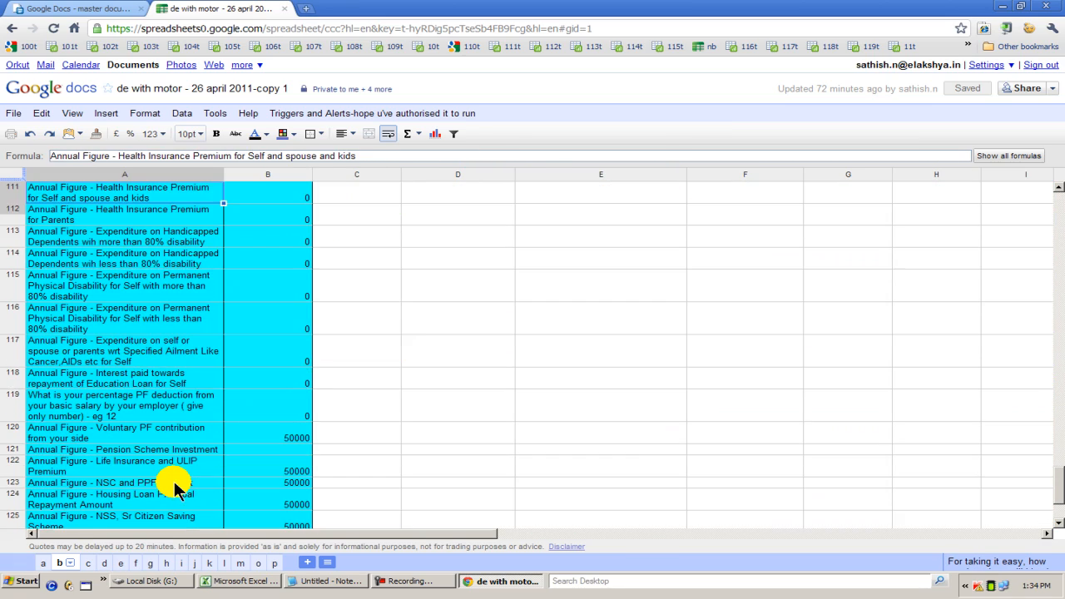
key(Up)
key(Up)
key(Up)
key(Up)
key(Up)
key(Up)
key(Up)
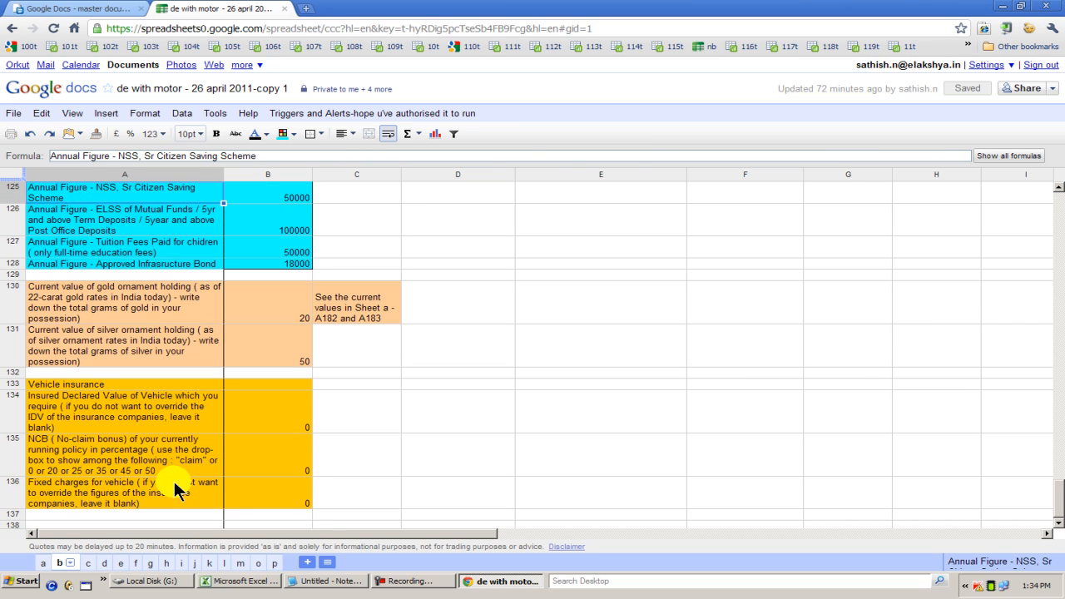
Set the required Insured Declared Value of the vehicle in B134 to 30000 and view the cell's note.
click(273, 432)
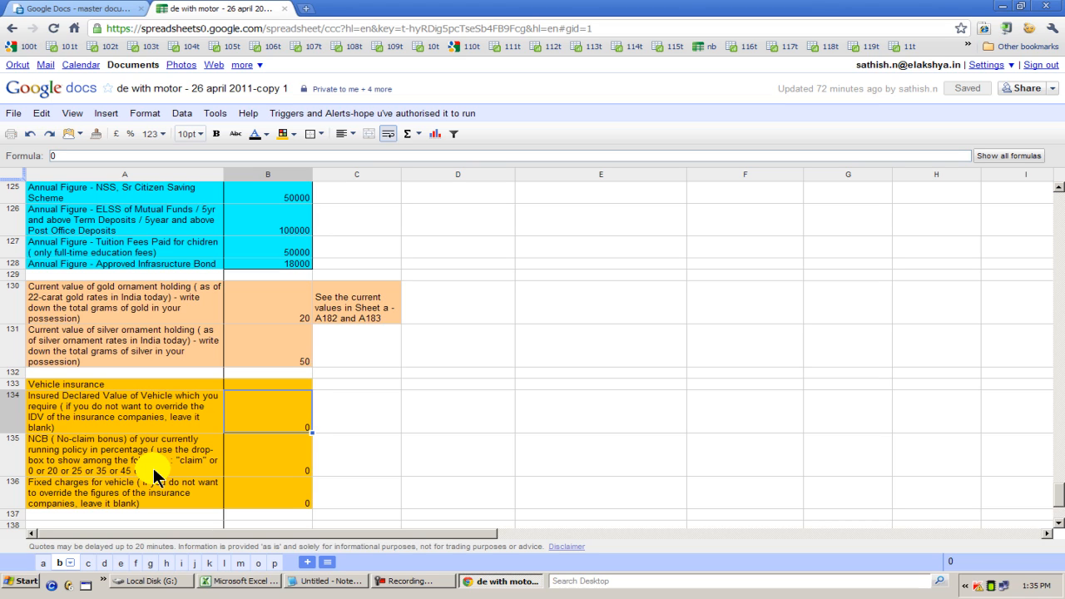
text(300)
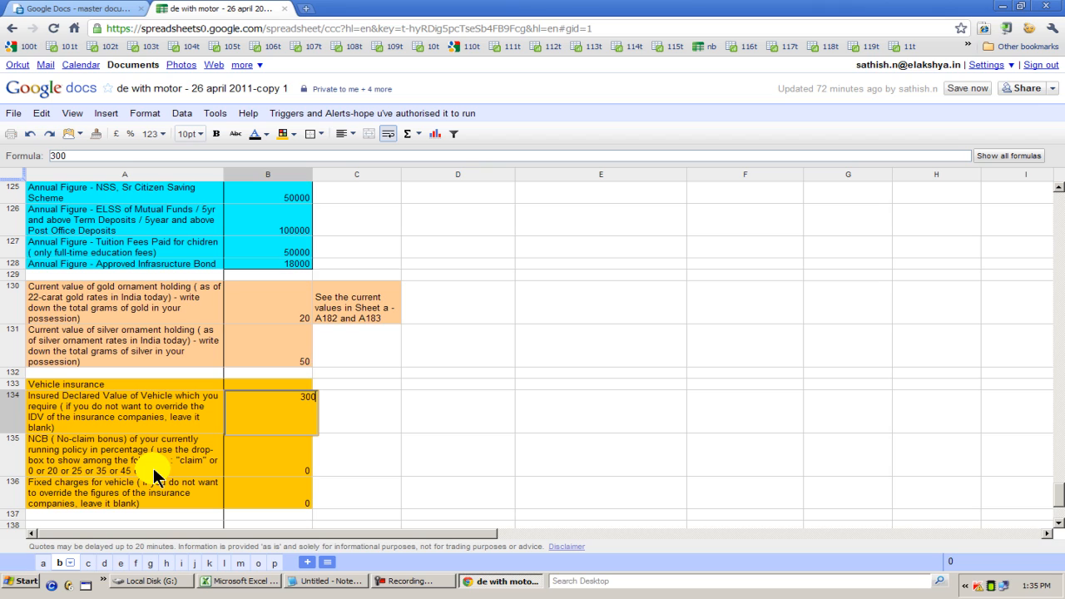
text(00)
key(Return)
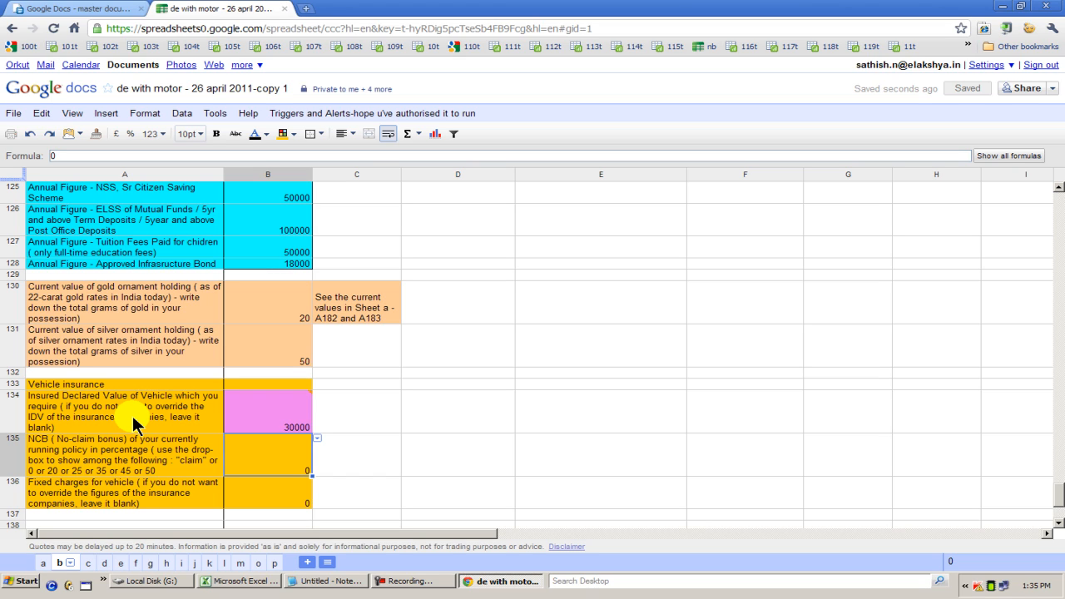
mouse_move(260, 420)
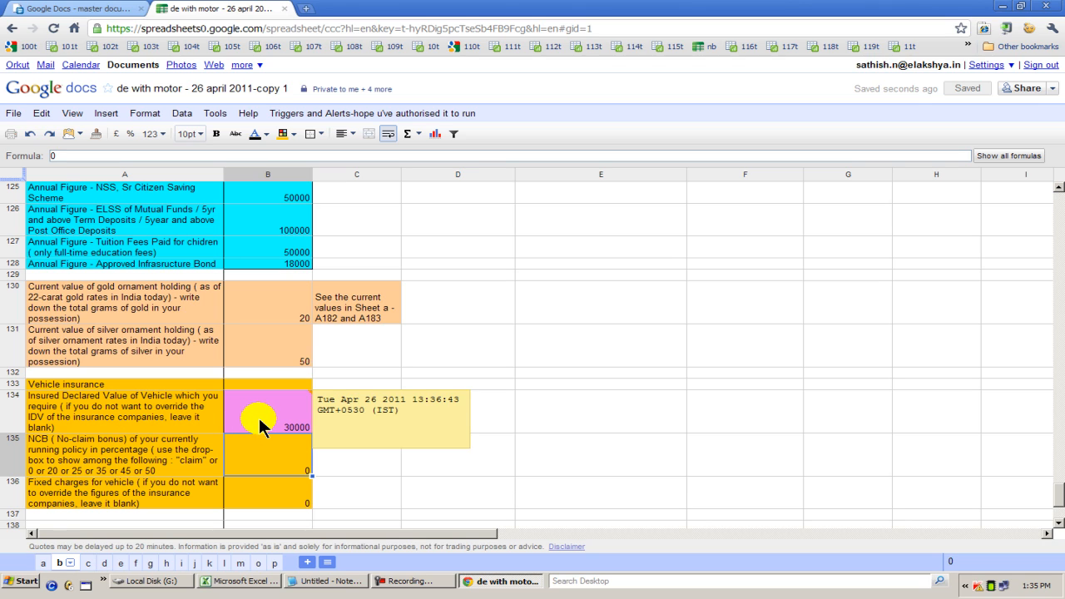
Set the no-claim bonus of the currently running policy in B135 to "claim".
click(152, 455)
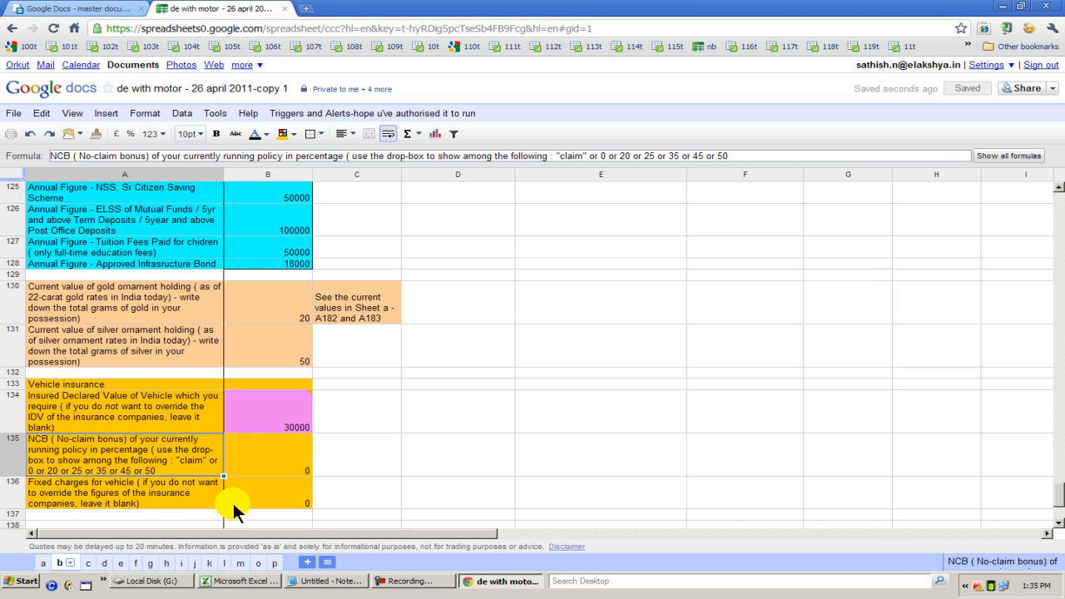
click(270, 465)
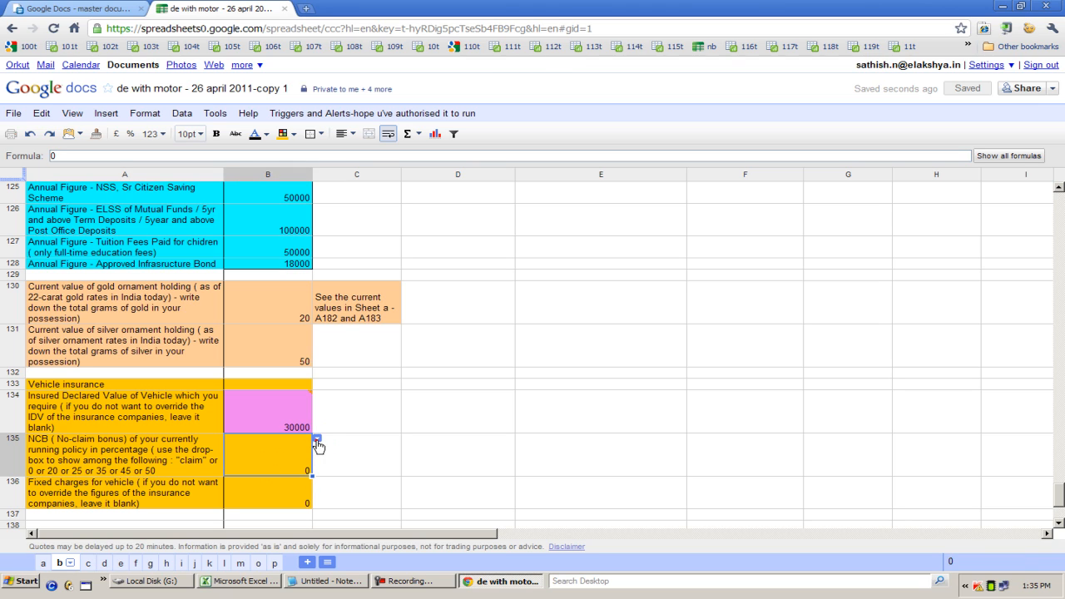
click(317, 439)
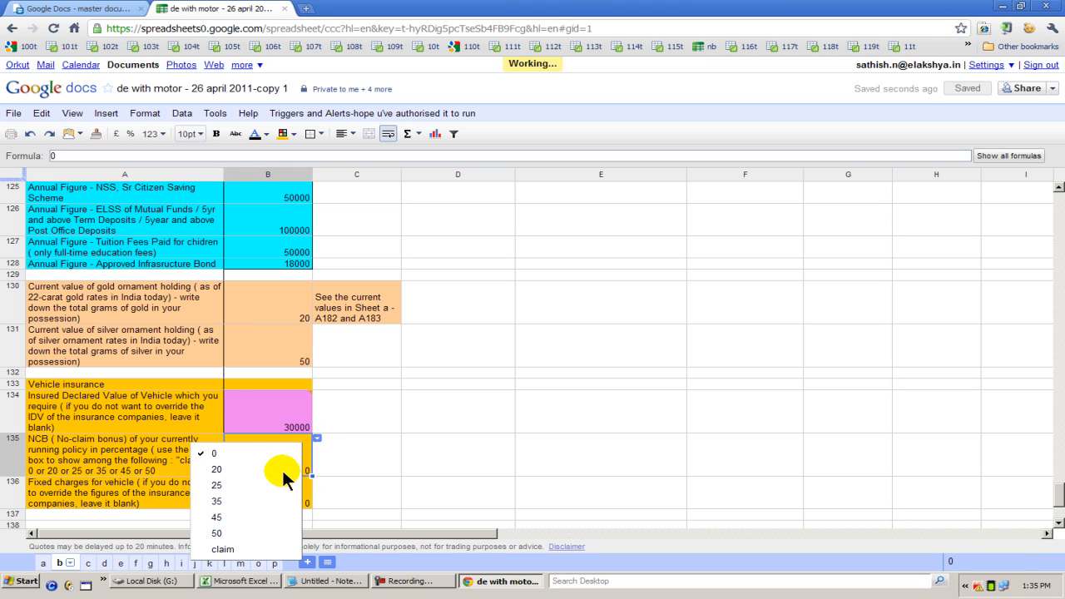
click(230, 549)
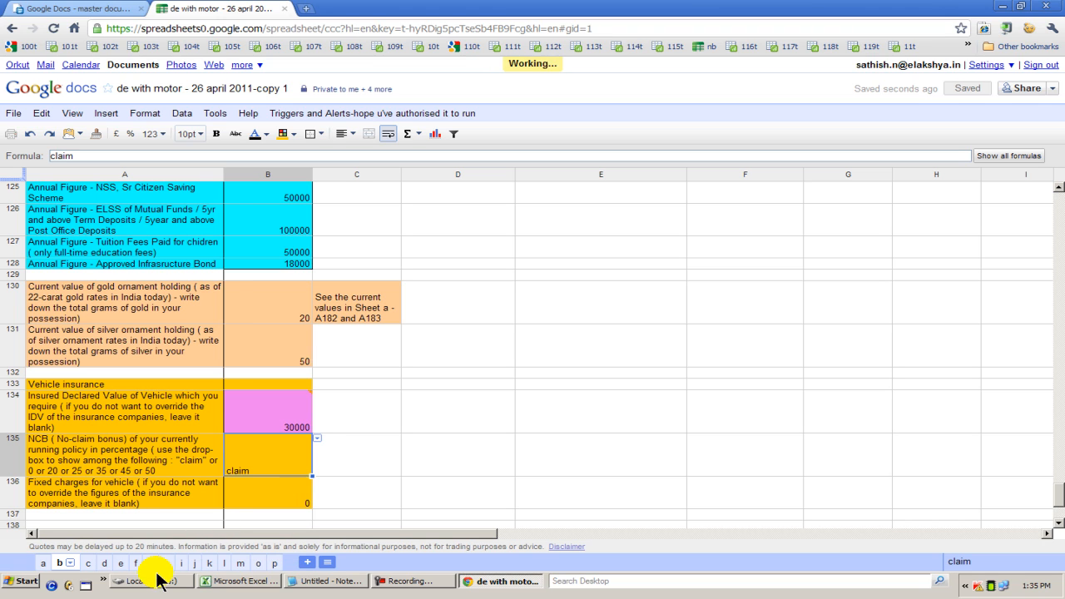
Open sheet a and examine the no-claim bonus formula for the new policy in C186.
click(44, 564)
click(276, 430)
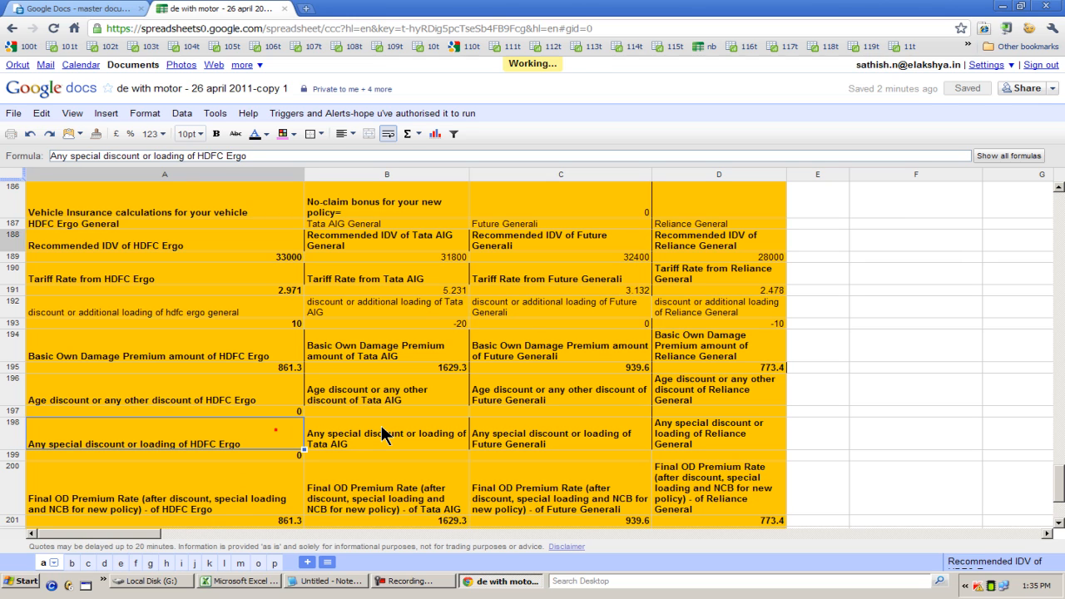
key(Up)
key(Up)
key(Up)
key(Up)
key(Up)
key(Up)
key(Up)
key(Up)
key(Up)
key(Up)
key(Up)
key(Up)
key(Up)
key(Up)
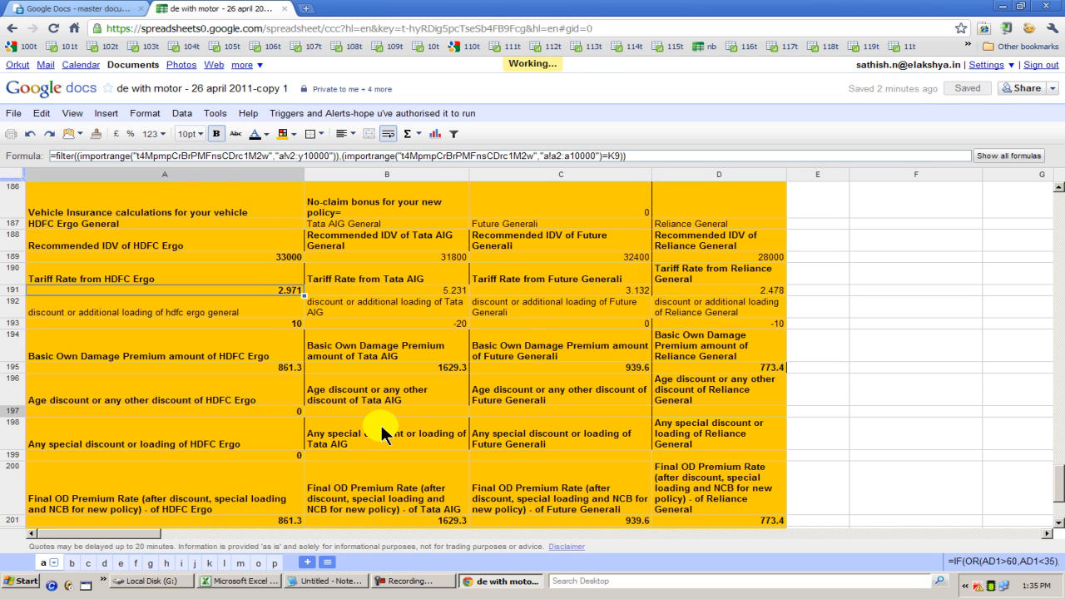
key(Up)
key(Up)
key(Up)
key(Up)
key(Up)
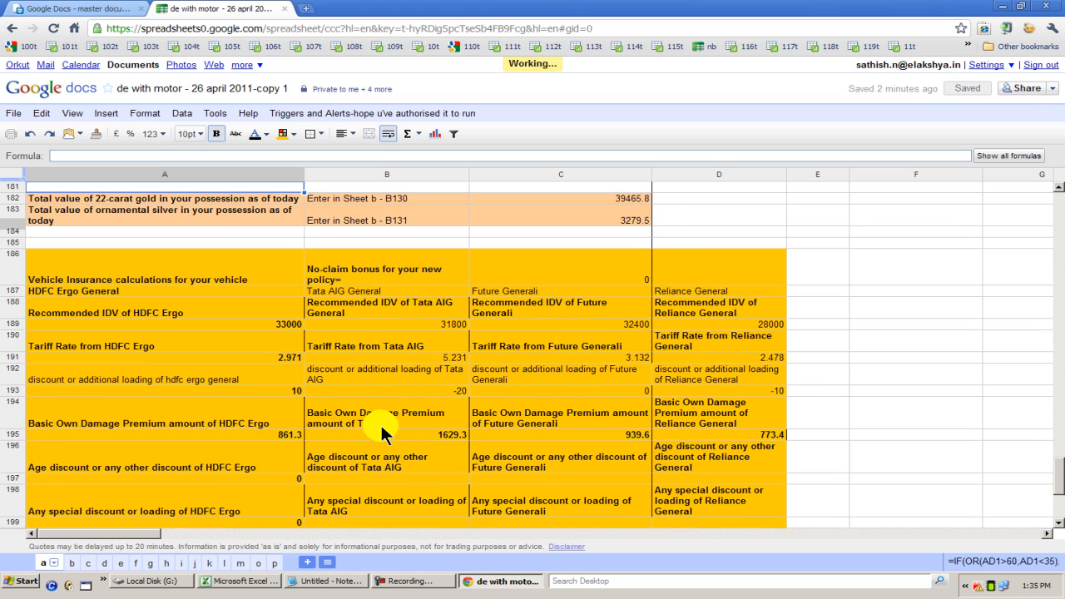
key(Up)
key(Up)
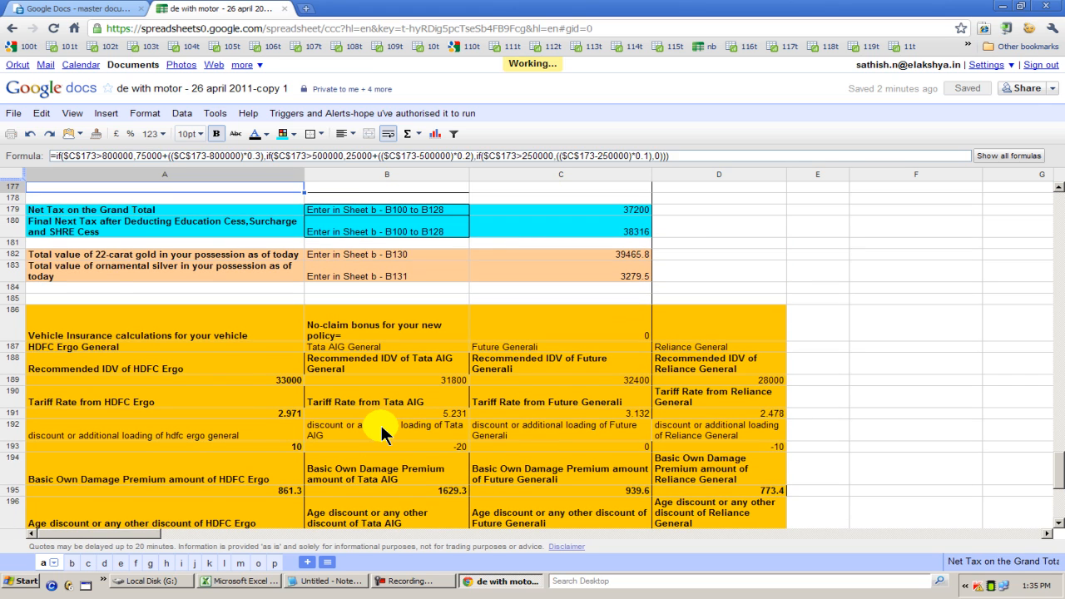
key(Down)
key(Down)
key(Down)
key(Down)
key(Down)
key(Down)
key(Down)
key(Down)
key(Down)
key(Down)
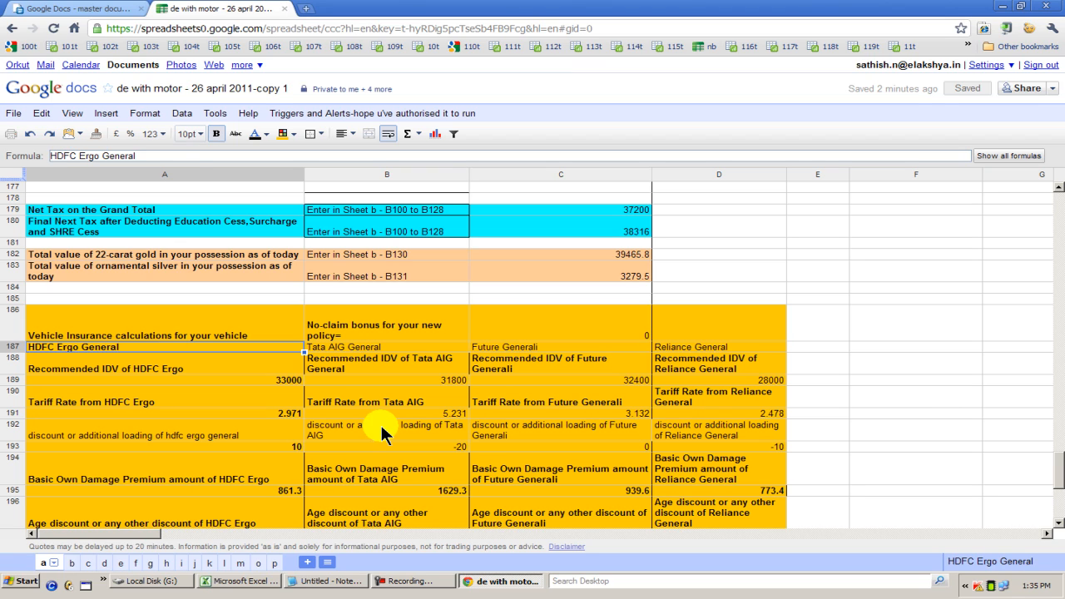
key(Up)
key(Right)
key(Right)
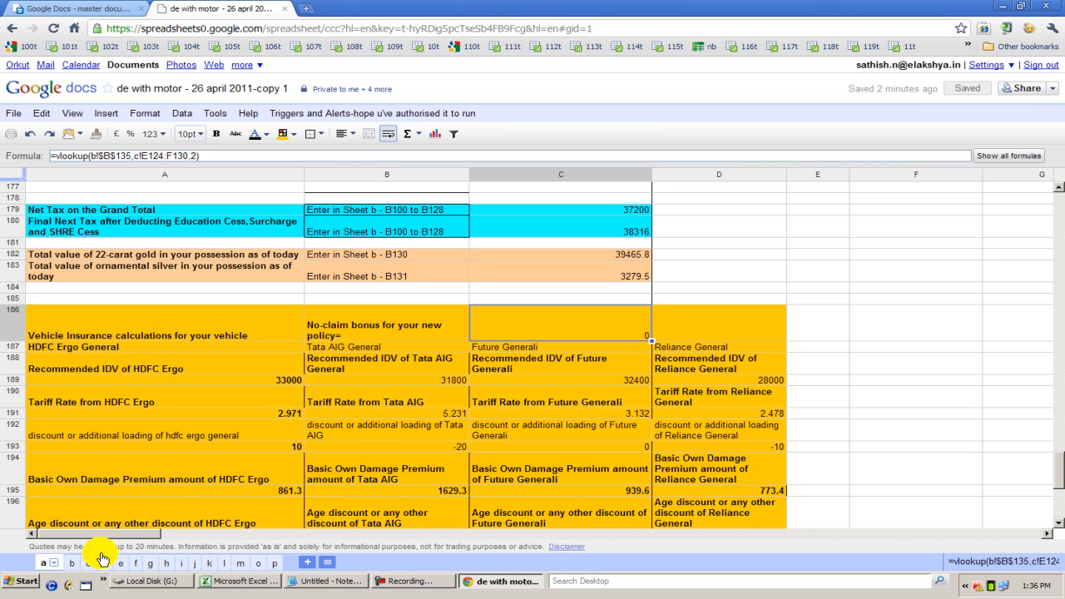
Set the current policy's no-claim bonus in B135 of sheet b to 0 and check the new policy's bonus in sheet a.
click(59, 563)
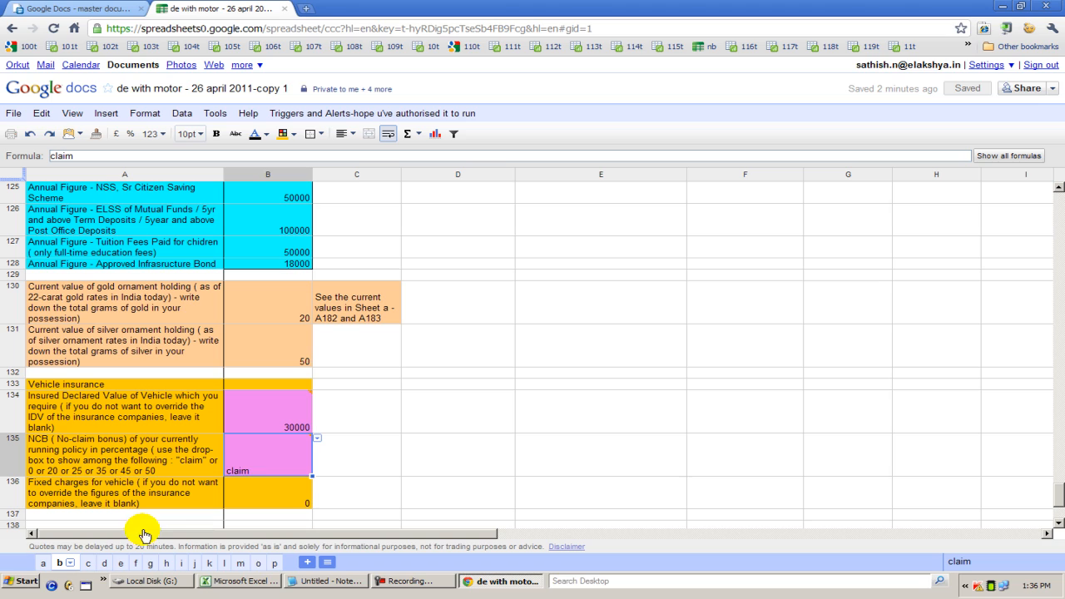
click(318, 439)
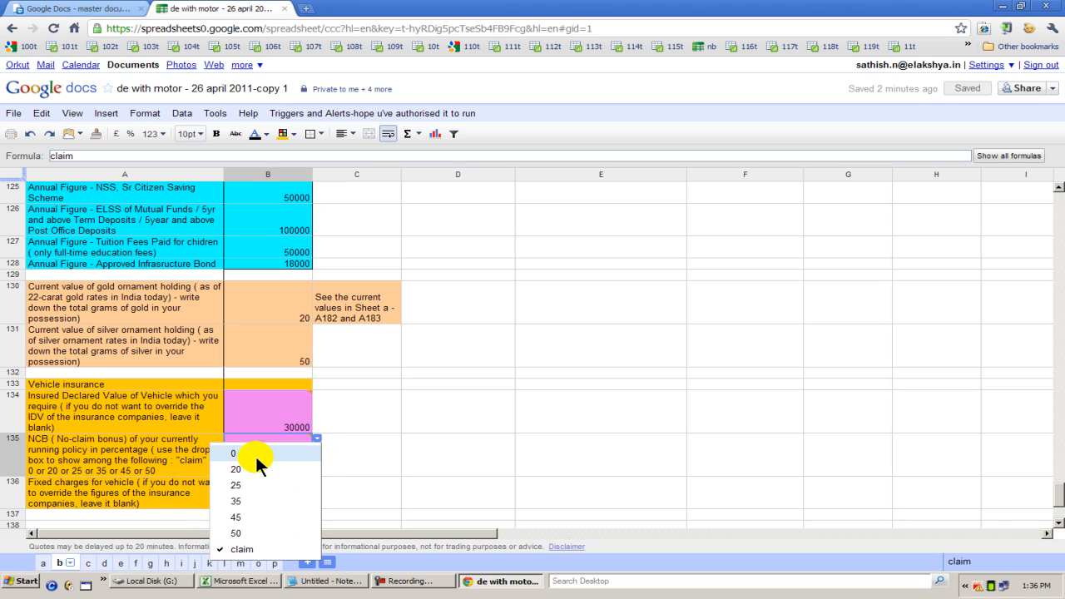
click(255, 455)
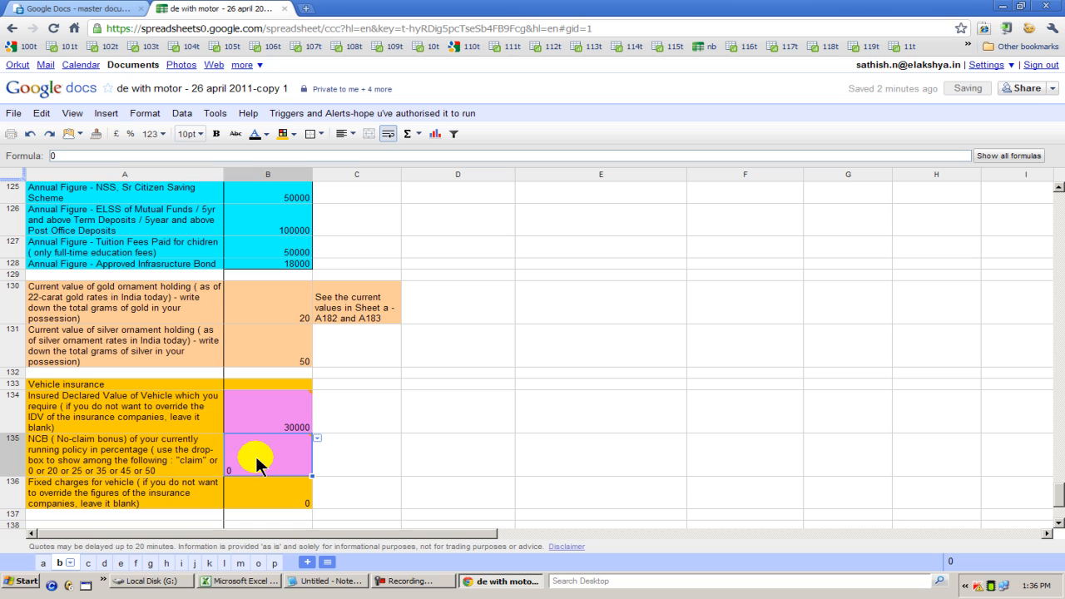
click(43, 563)
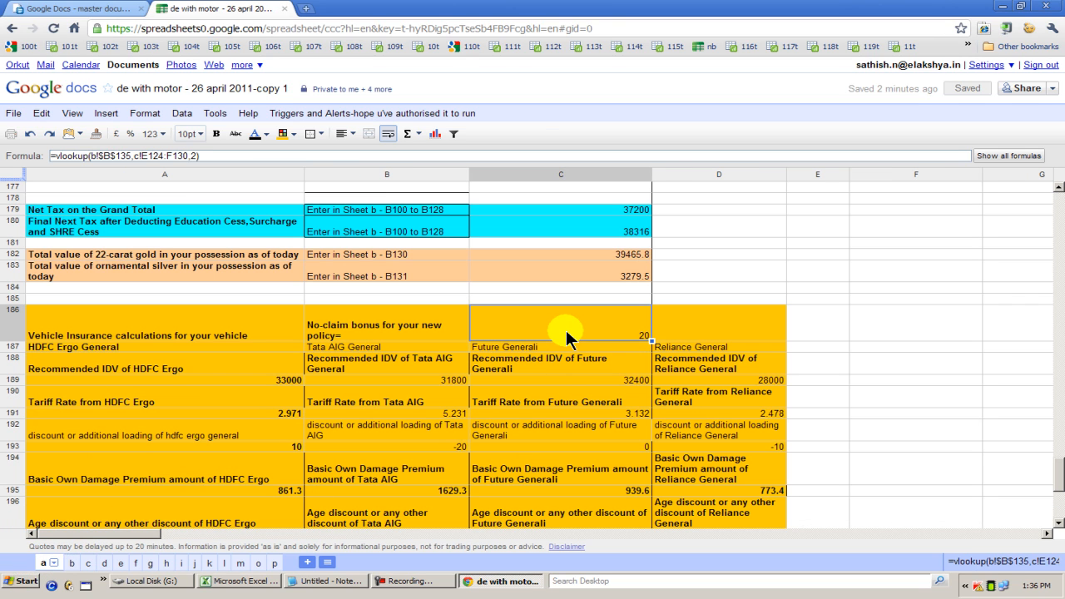
Set the no-claim bonus in B135 of sheet b to 20 and return to the new policy's bonus in sheet a.
click(62, 564)
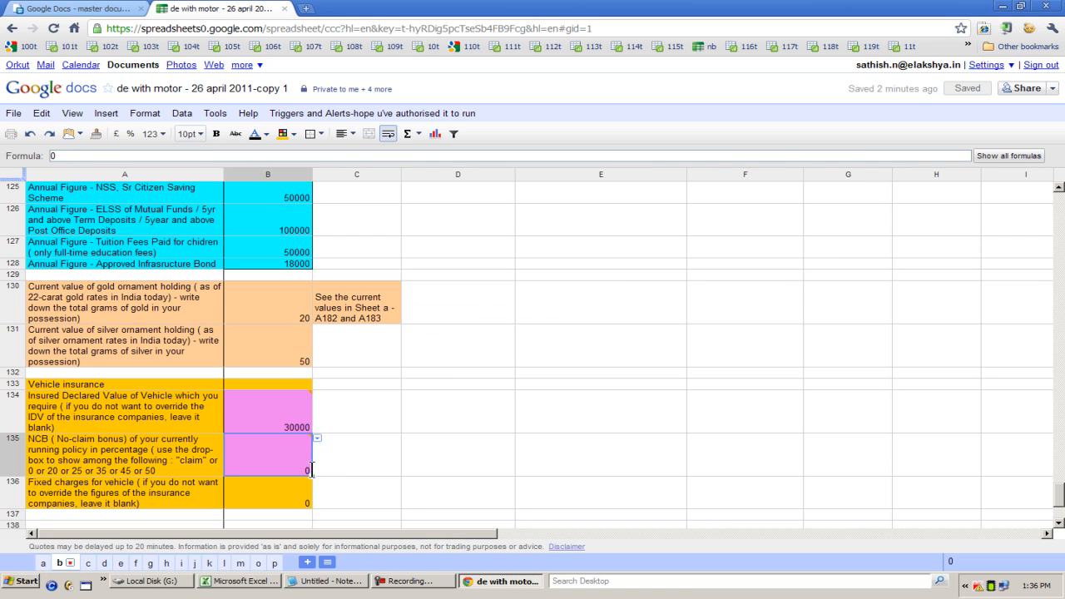
click(317, 438)
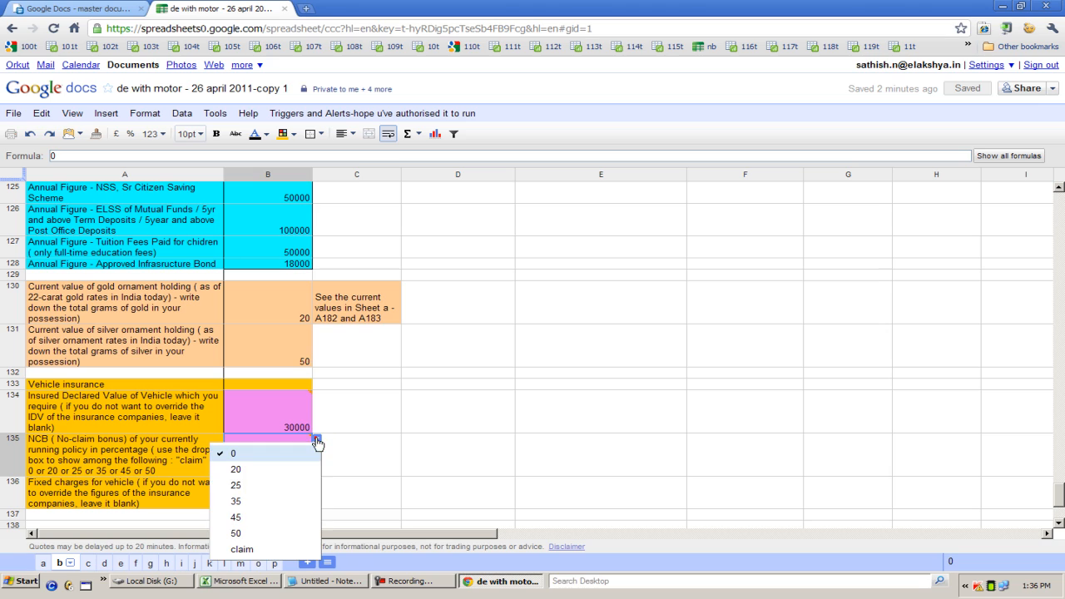
click(247, 471)
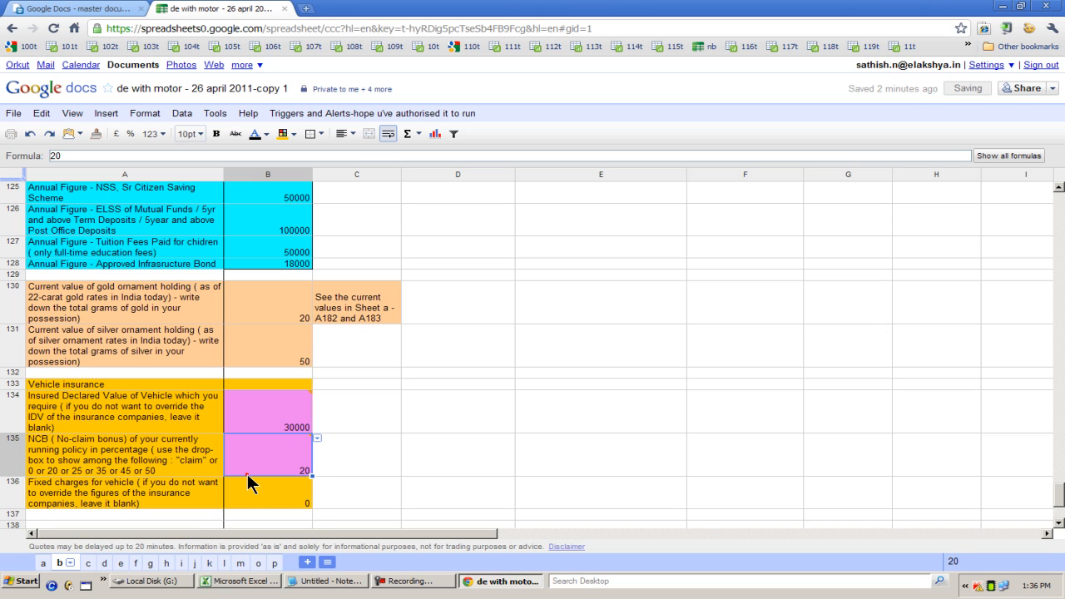
click(41, 564)
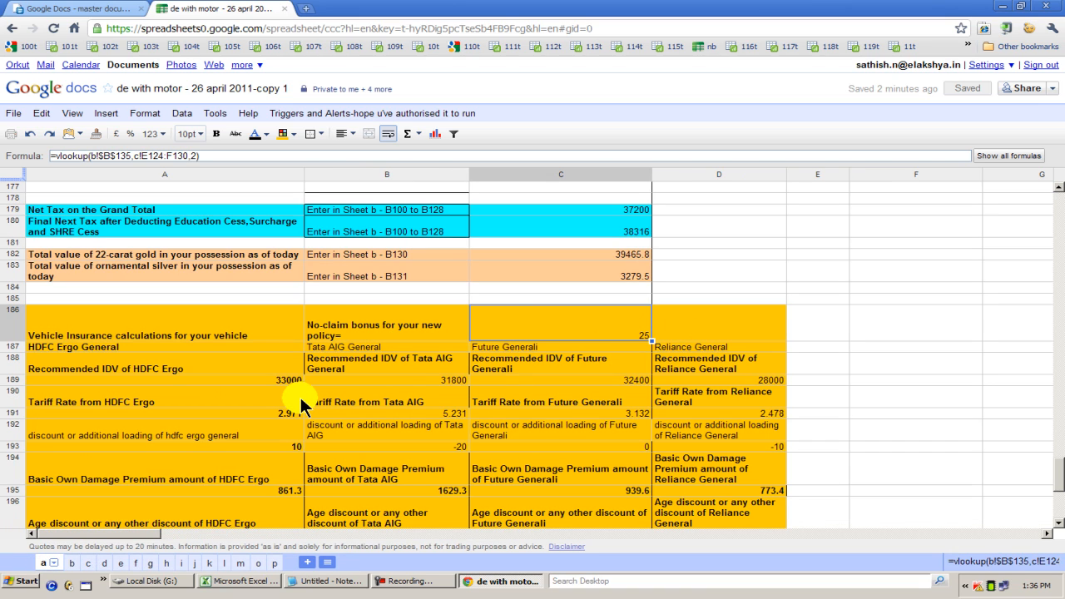
Review the vehicle insurance inputs in B134 to B136 of sheet b, including the IDV cell's note and the fixed charges entry.
click(71, 569)
click(185, 486)
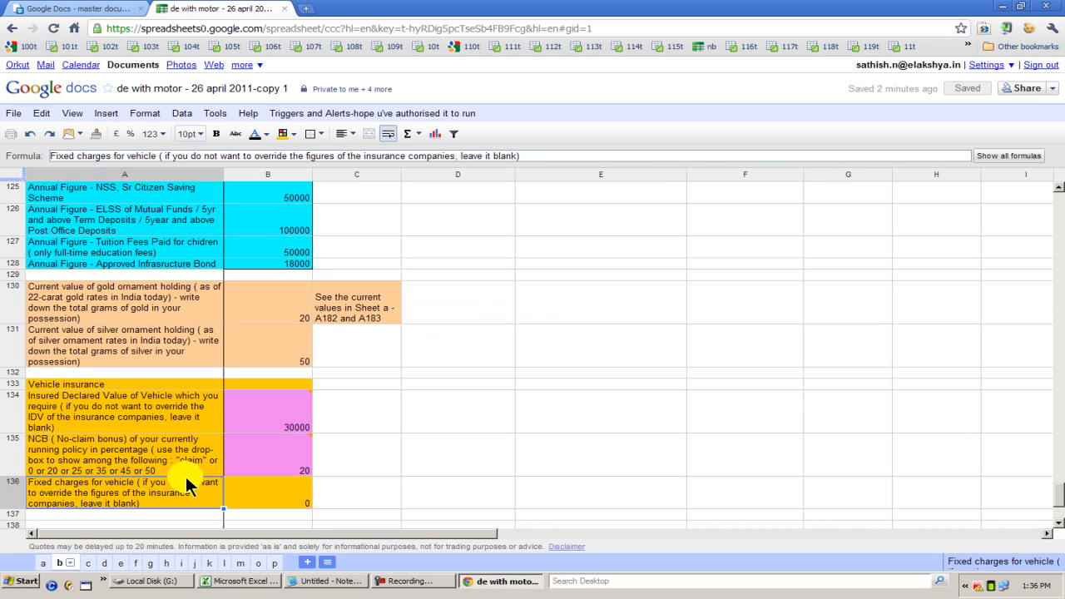
key(Right)
click(187, 480)
key(Up)
key(Right)
key(Up)
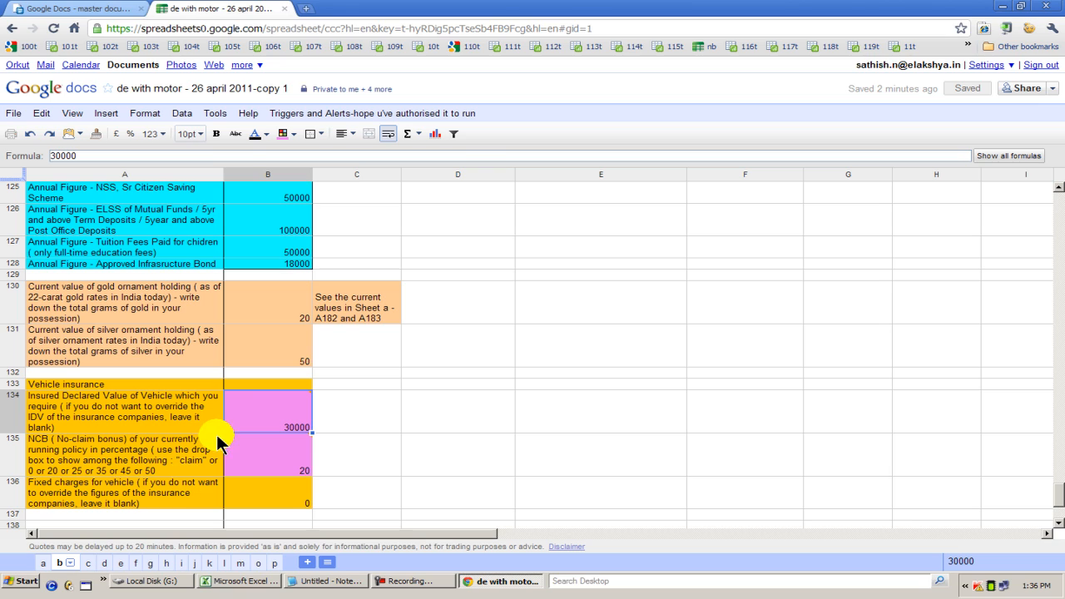
mouse_move(275, 404)
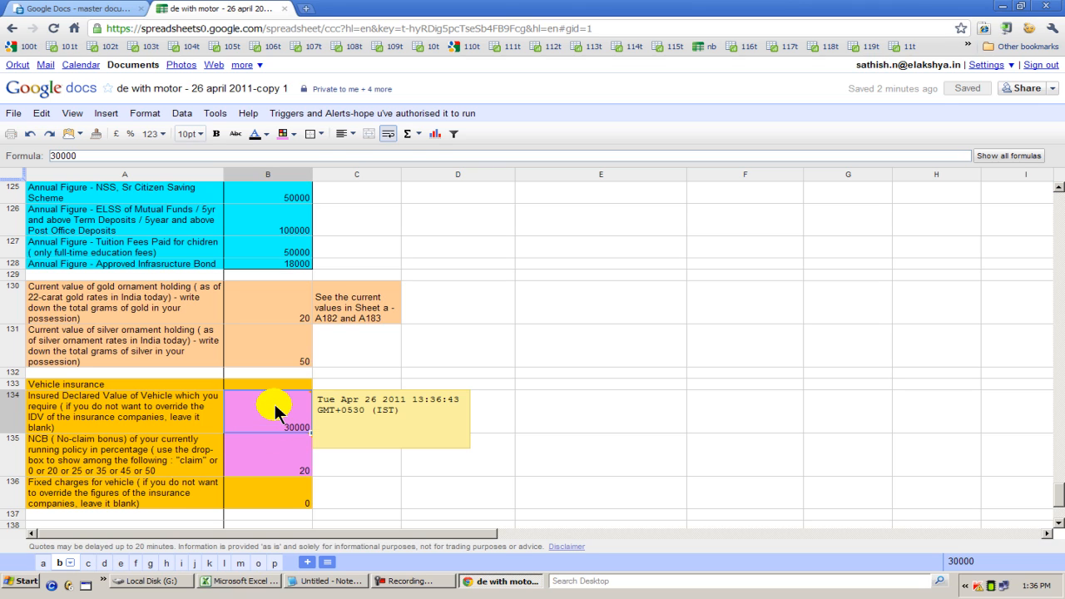
click(274, 457)
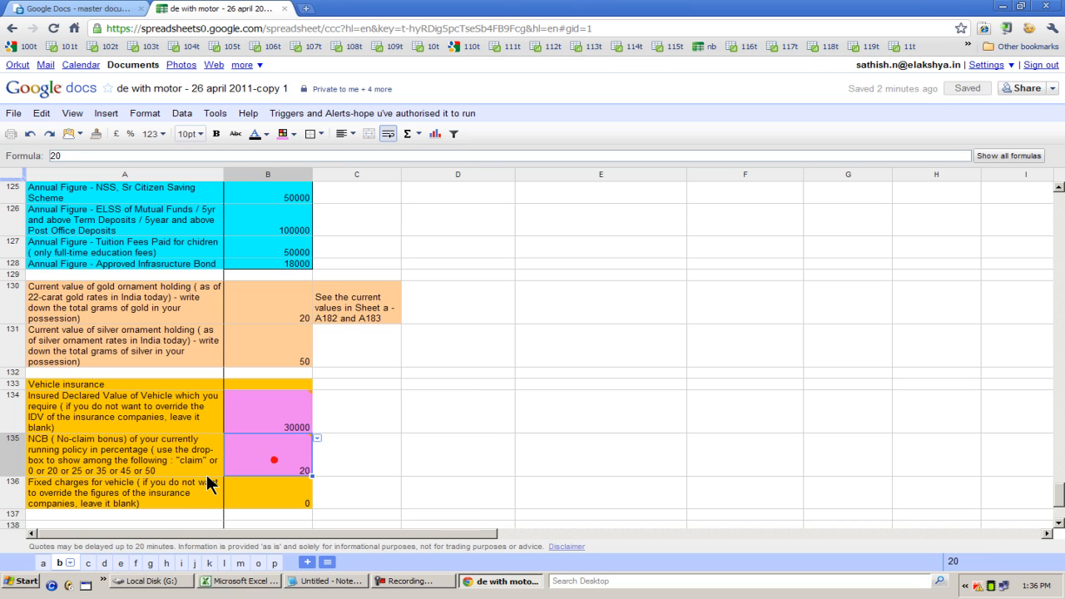
click(166, 496)
click(255, 504)
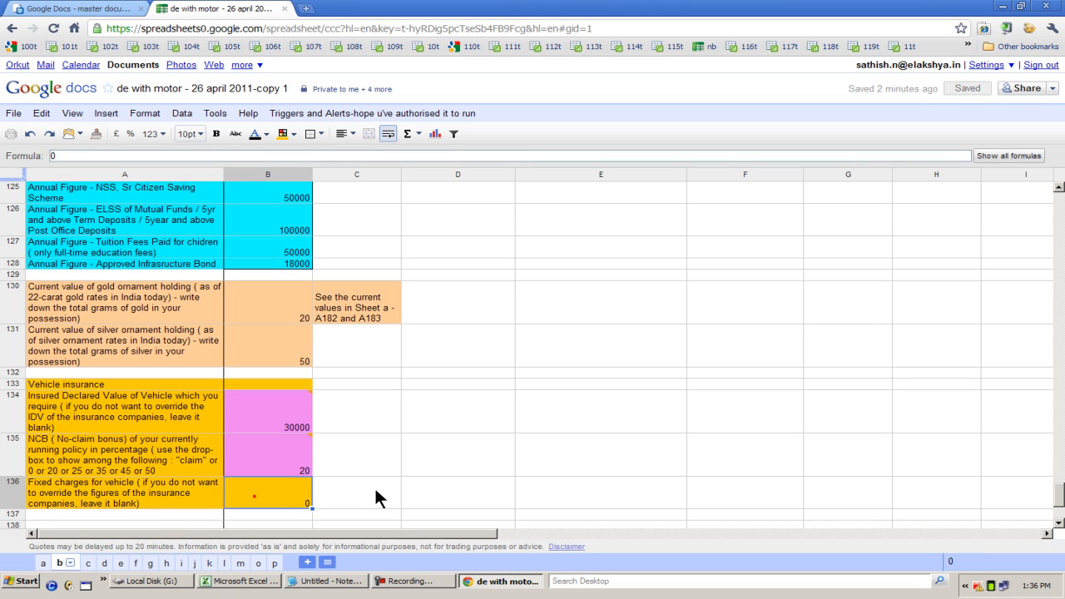
click(383, 499)
key(Left)
key(Down)
key(Up)
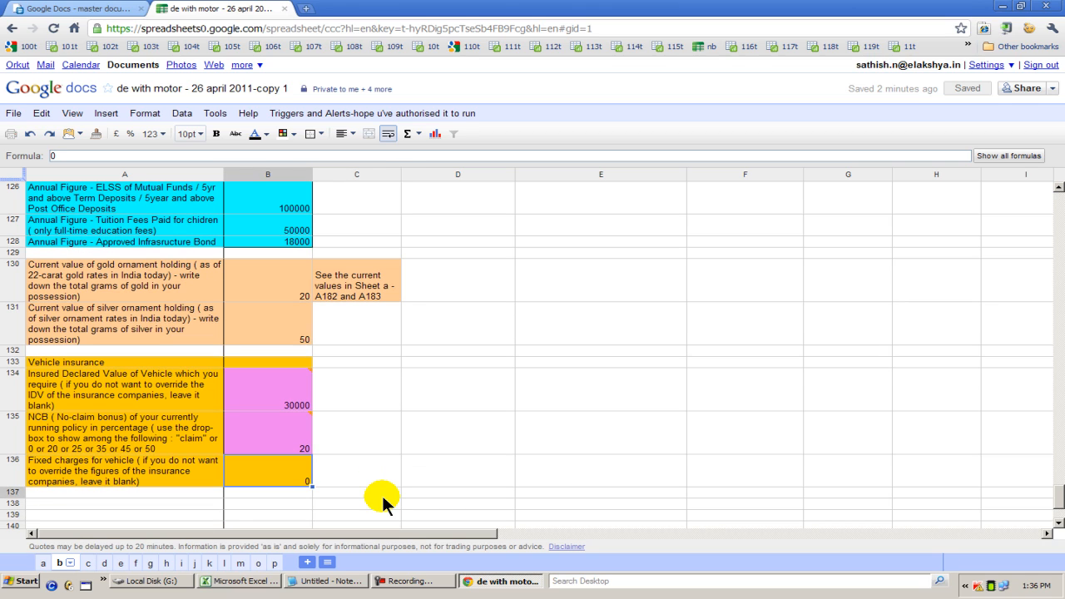
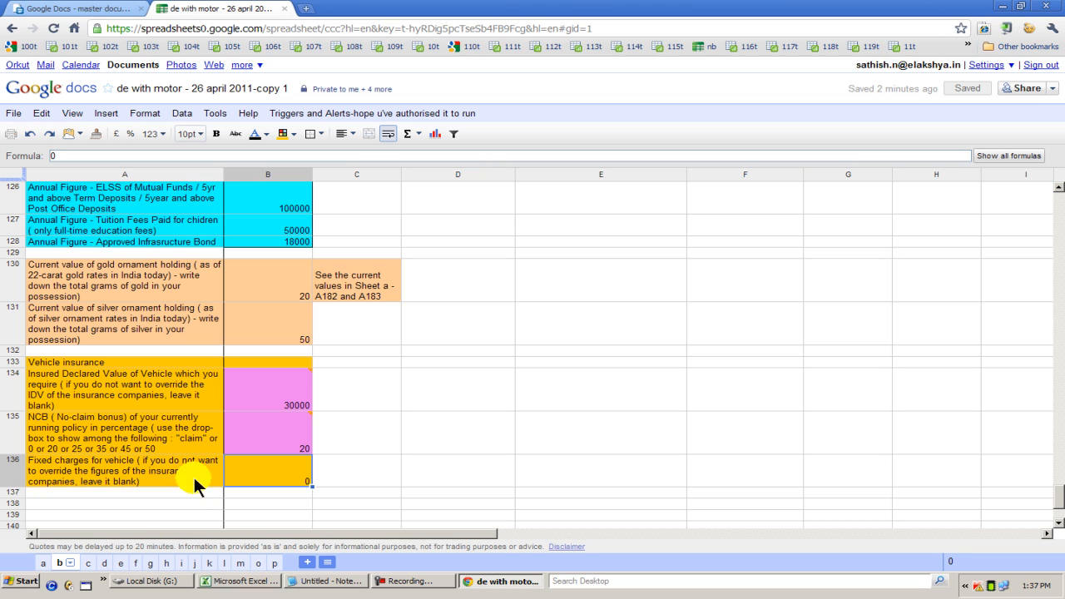
Examine the formula for the vehicle's fixed charges in A203 of sheet a.
click(43, 563)
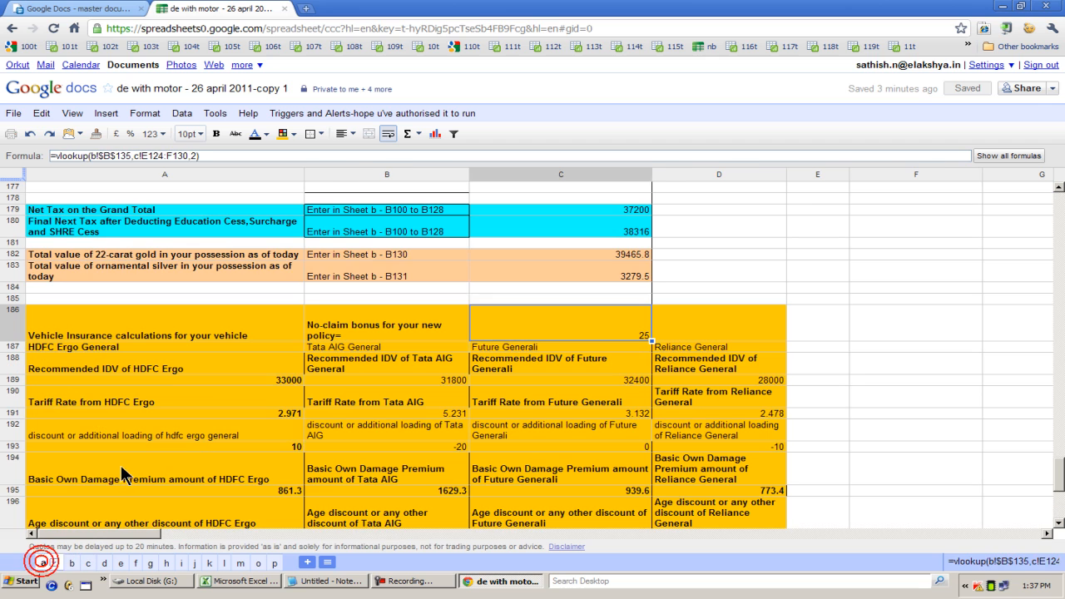
click(121, 474)
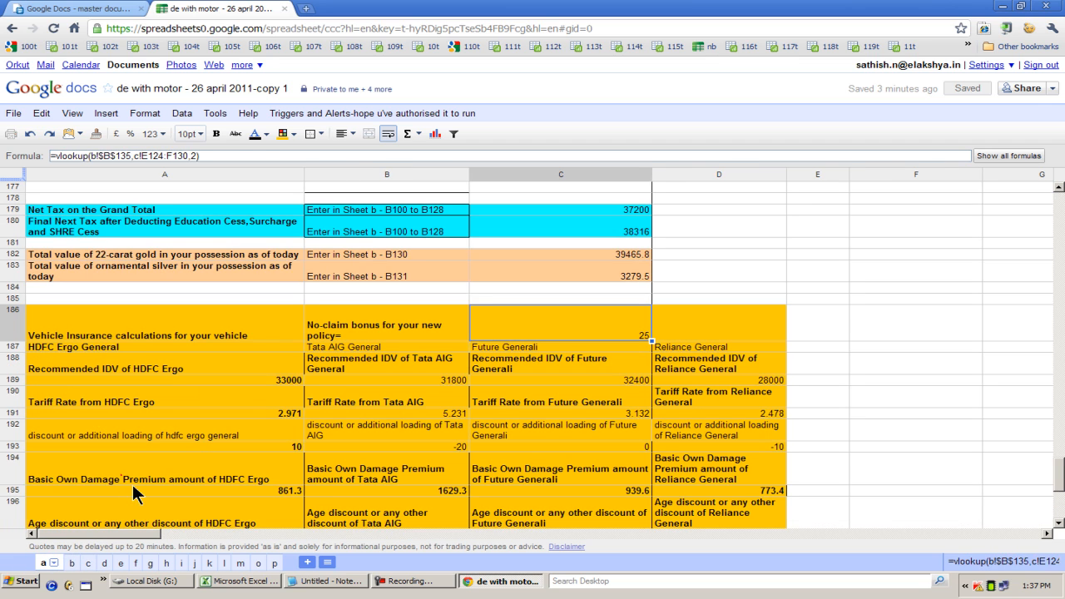
click(155, 492)
key(Down)
key(Down)
key(Down)
key(Down)
key(Down)
key(Down)
key(Down)
key(Down)
key(Down)
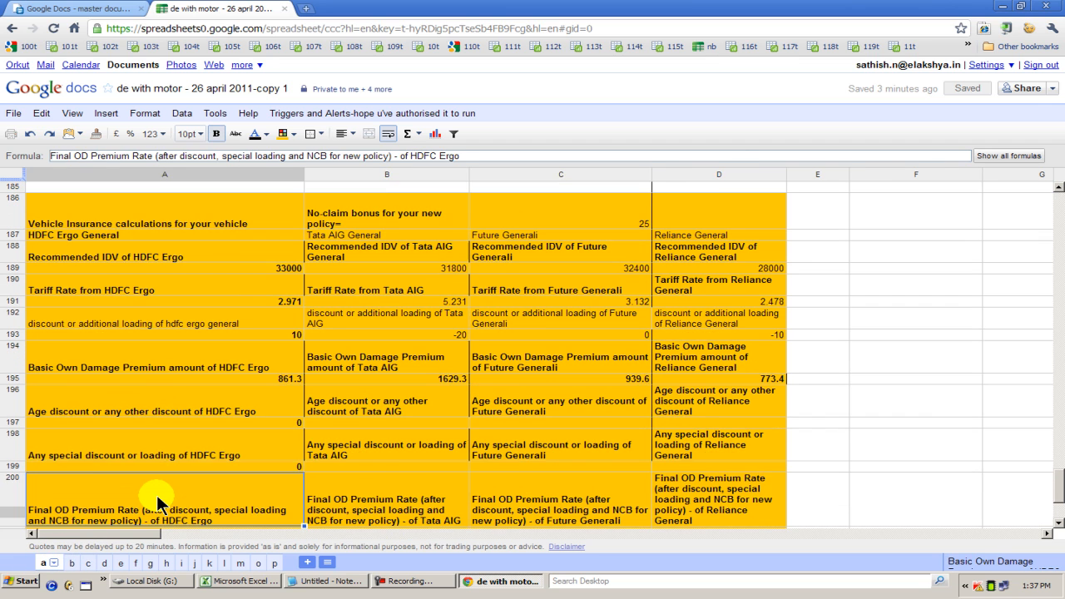
key(Up)
key(Up)
key(Up)
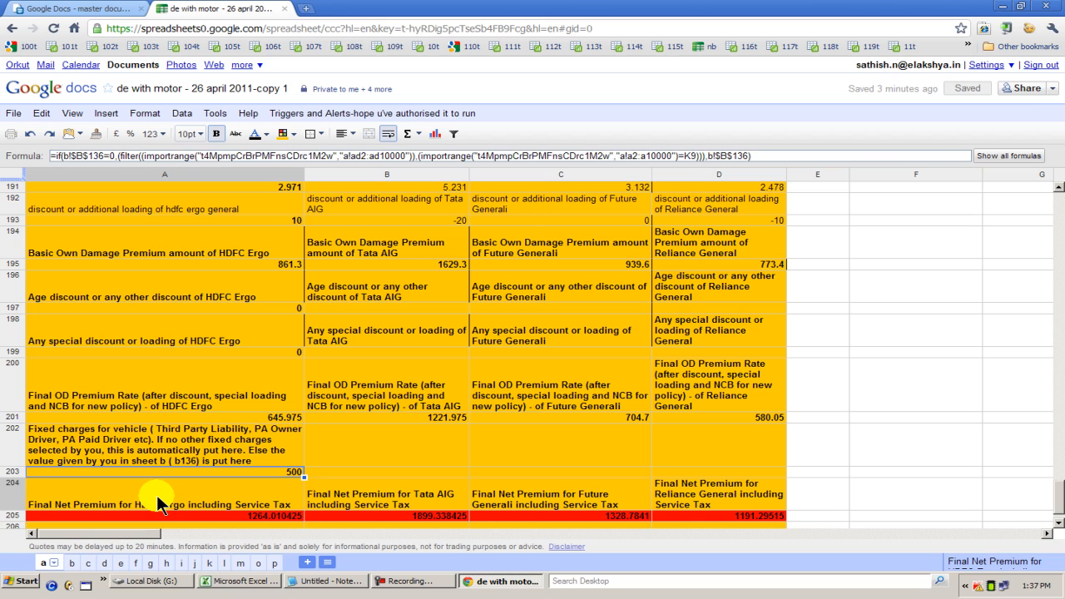
key(Down)
key(Down)
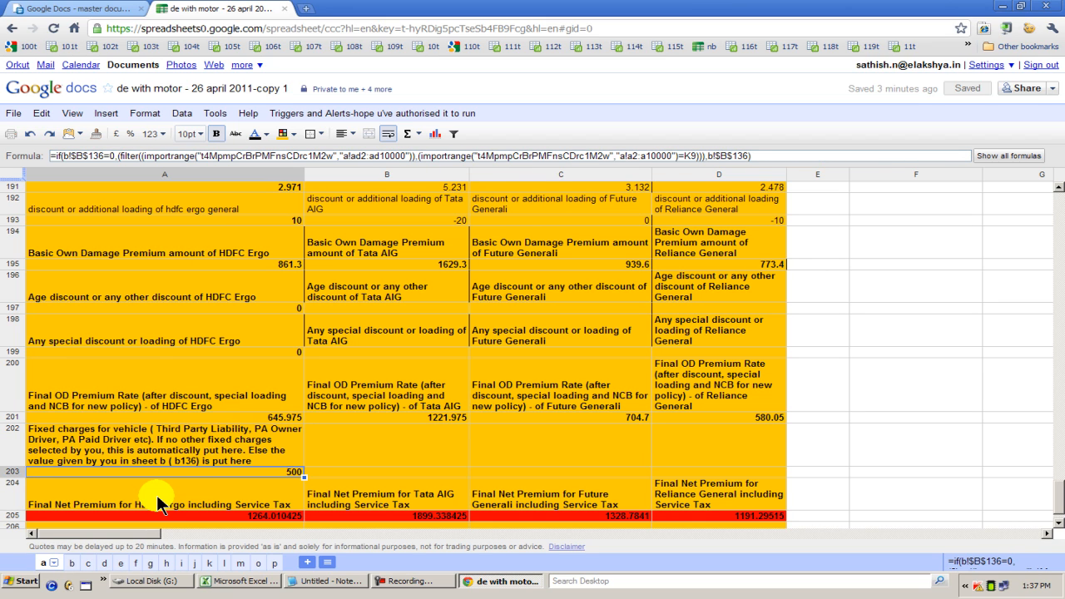
Set the fixed charges for the vehicle in B136 of sheet b to 600.
click(73, 566)
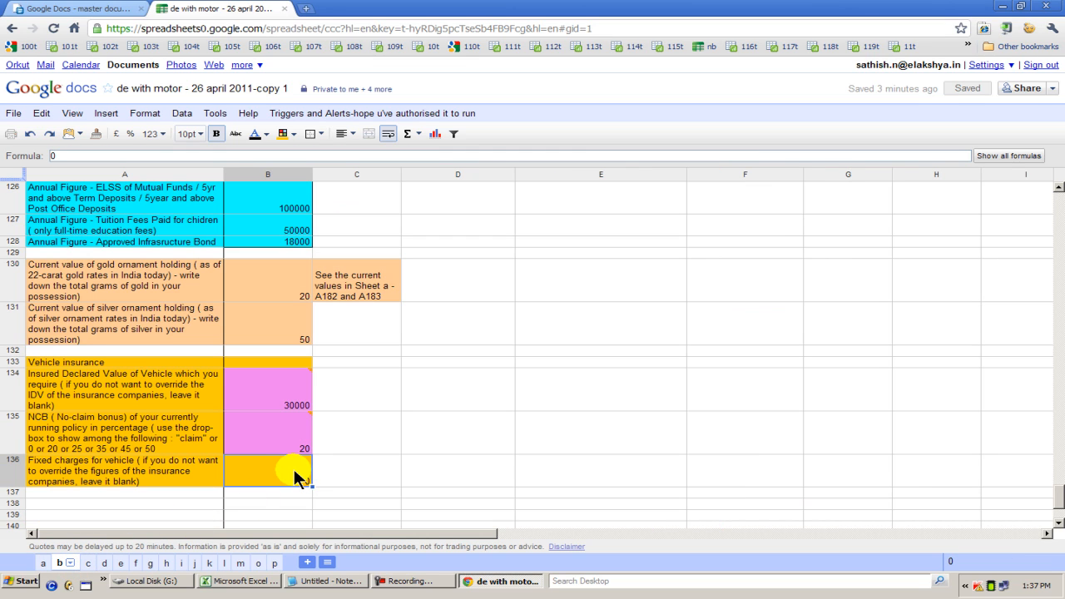
double_click(300, 483)
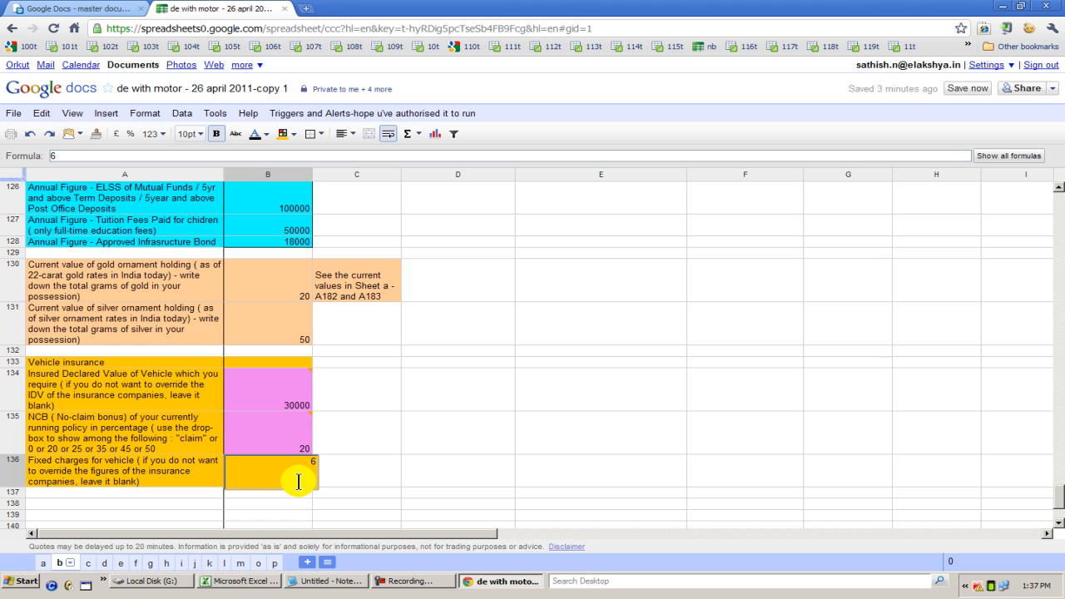
text(600)
key(Return)
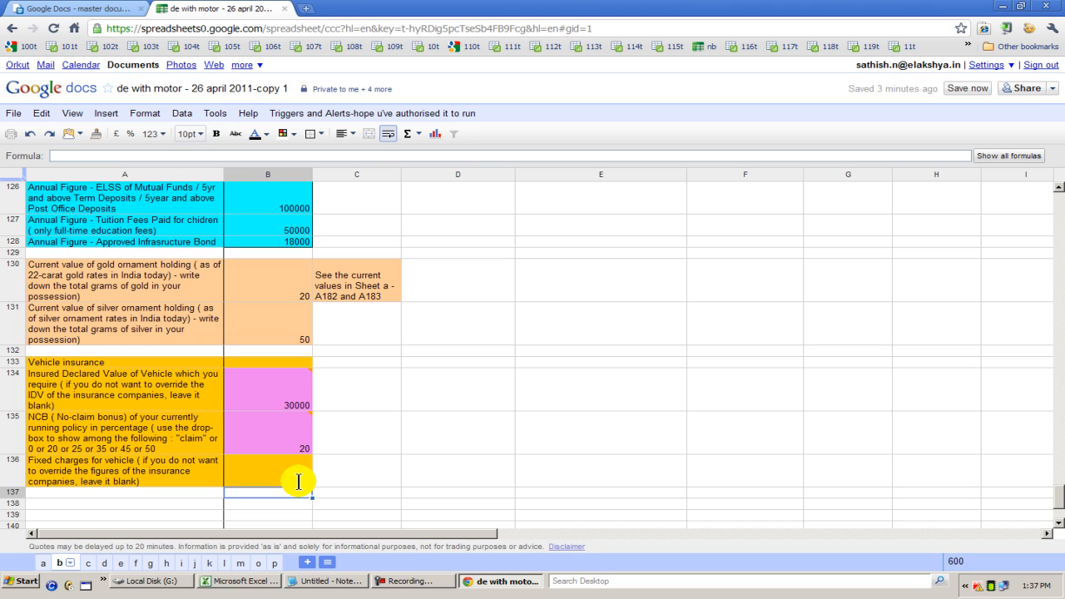
Check the fixed charges in A203 of sheet a and inspect the insurers' final net premium formulas in row 205.
click(43, 564)
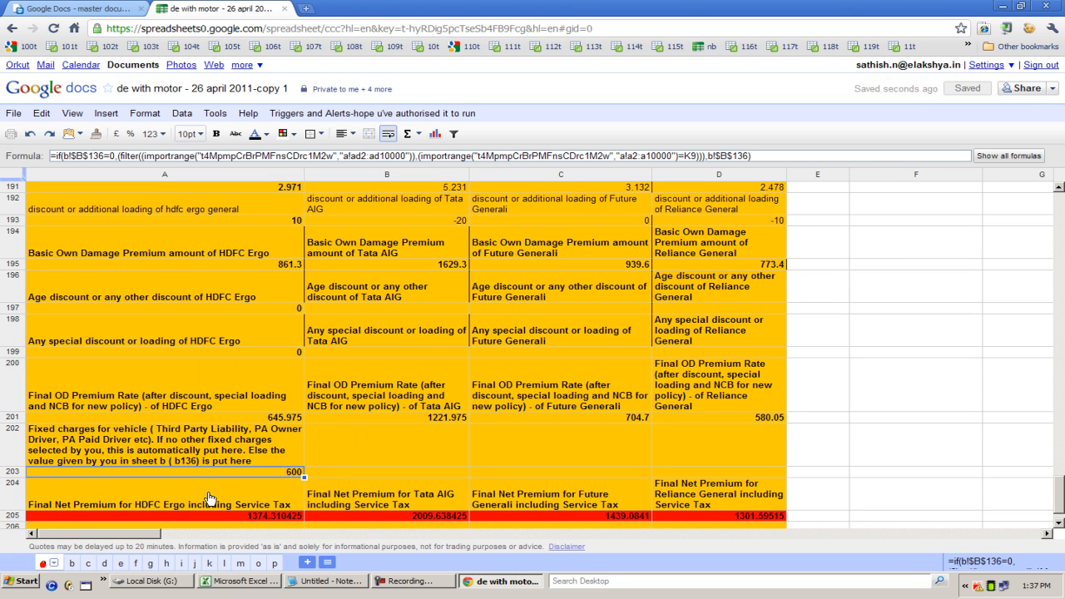
click(218, 496)
key(Down)
key(Down)
key(Down)
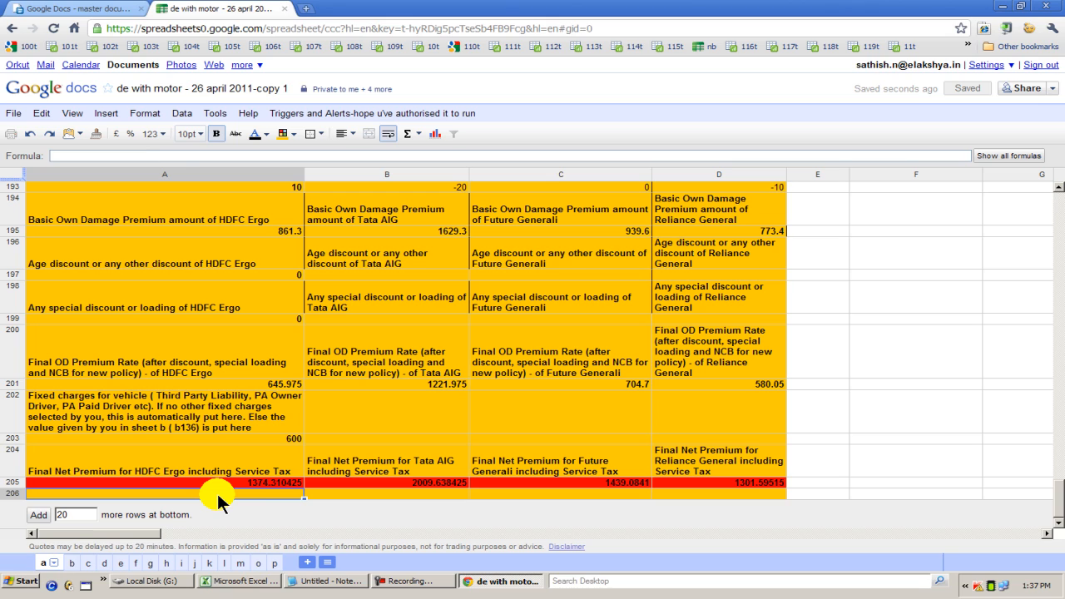
key(Up)
key(Up)
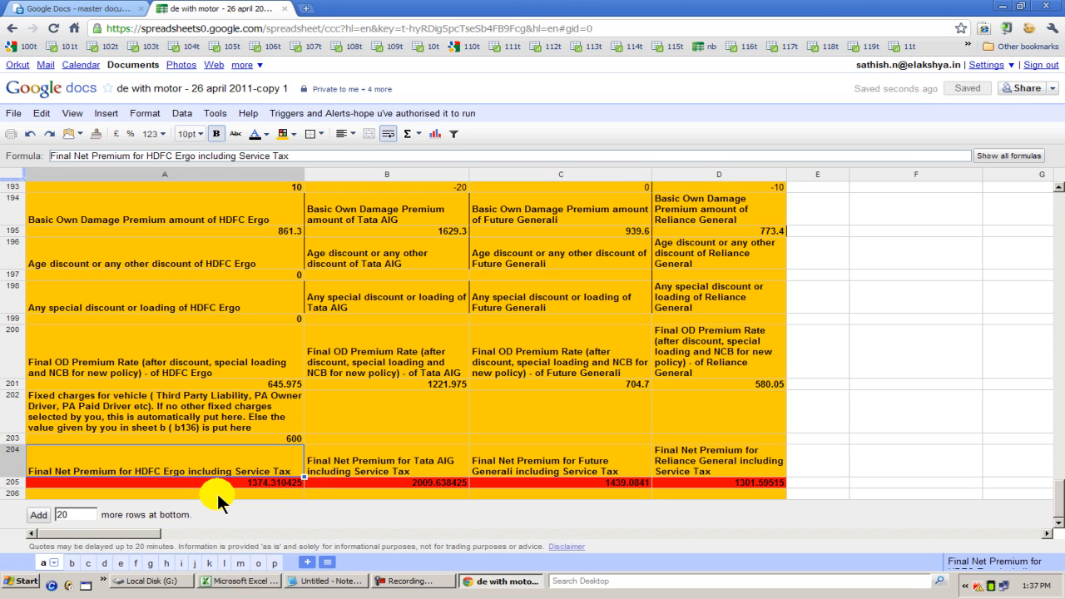
key(Down)
key(Right)
key(Right)
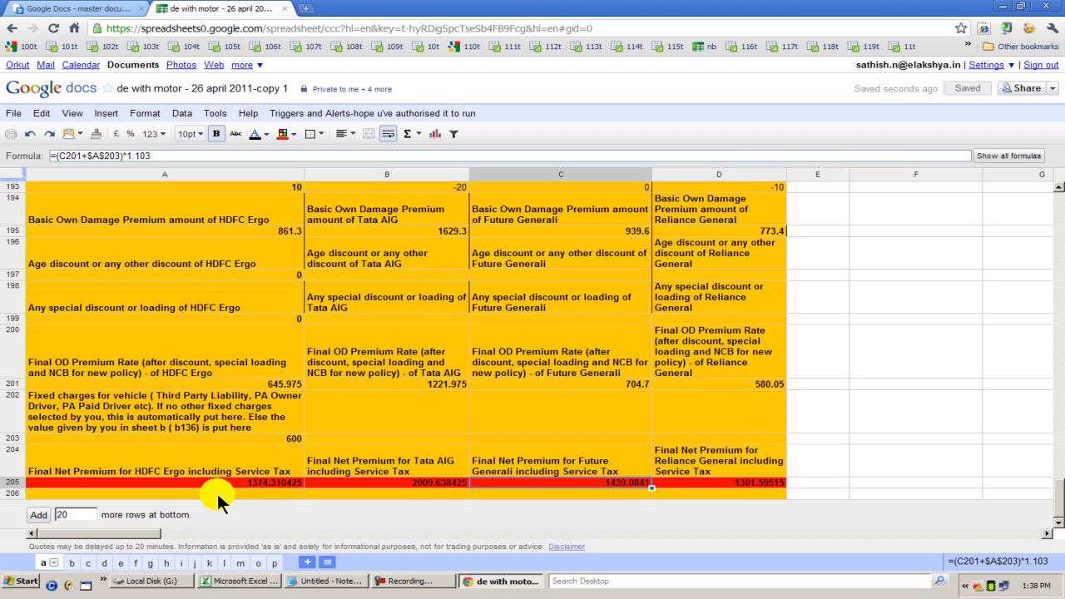
Trace HDFC Ergo's calculation in column A back up from the final net premium to the start of the vehicle insurance section.
key(Left)
key(Left)
key(Up)
key(Up)
key(Up)
key(Up)
key(Up)
key(Up)
key(Up)
key(Up)
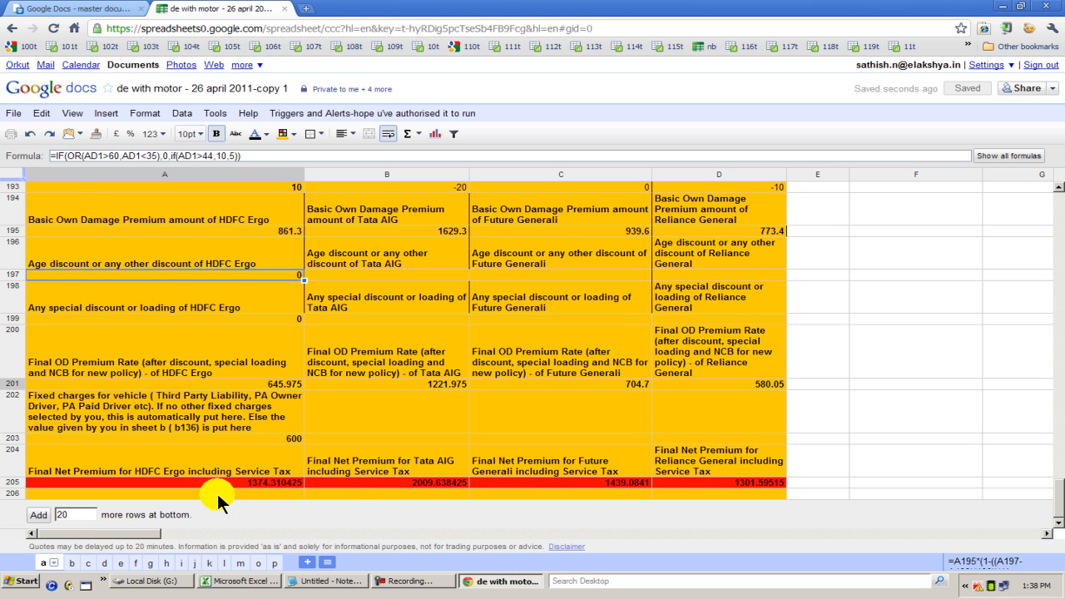
key(Up)
key(Up)
key(Up)
key(Up)
key(Up)
key(Up)
key(Up)
key(Up)
key(Up)
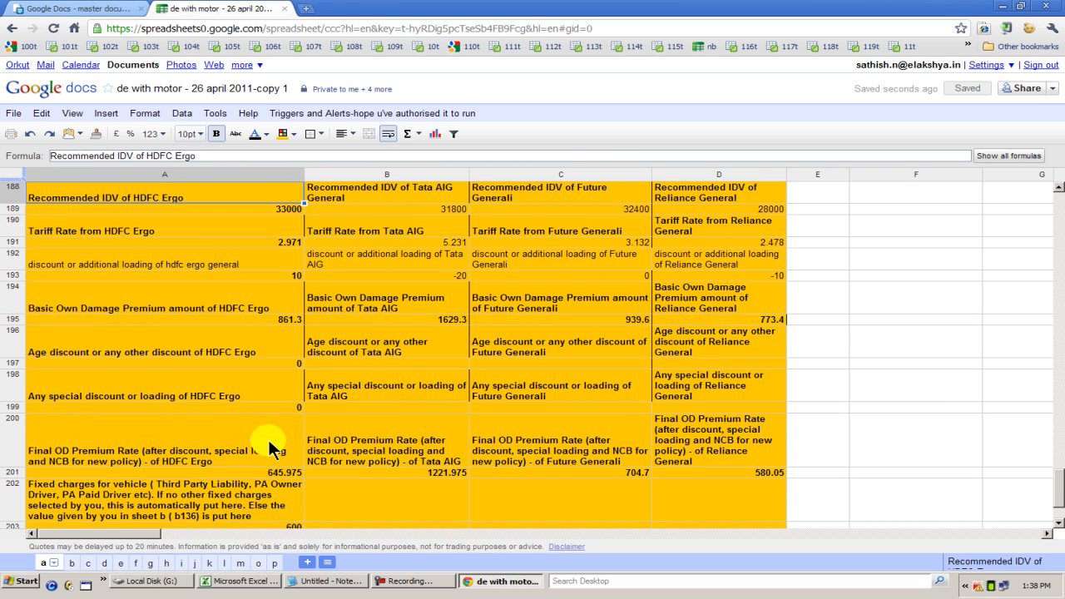
key(Up)
key(Up)
key(Up)
key(Up)
key(Up)
key(Up)
key(Up)
key(Up)
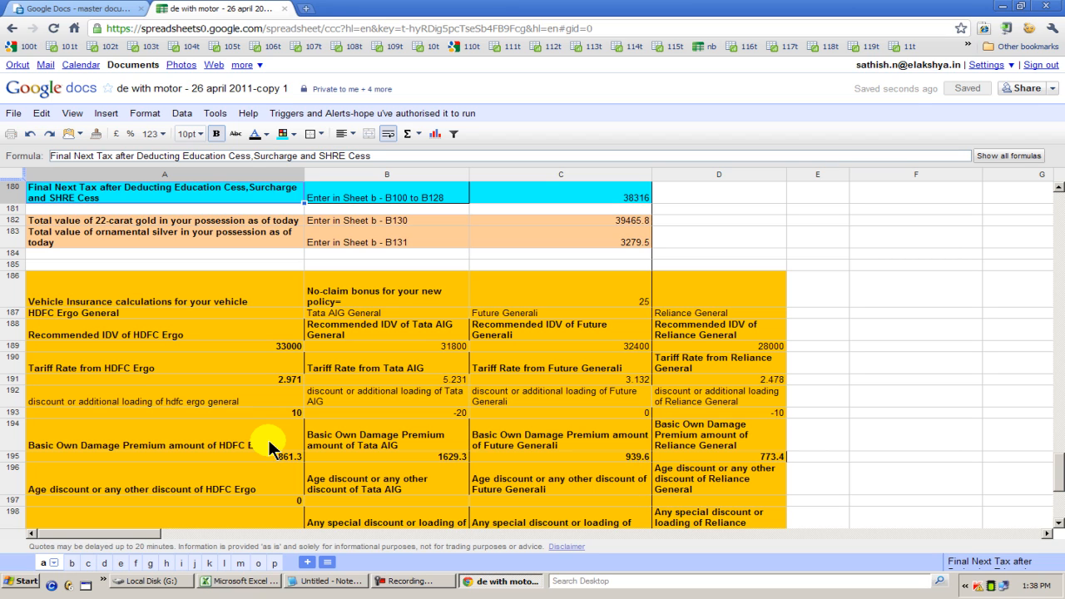
Review HDFC Ergo's calculation down column A to row 205 and compare the final net premiums across all four insurers.
key(Down)
key(Down)
key(Down)
key(Down)
key(Down)
key(Down)
key(Down)
key(Down)
key(Down)
key(Down)
key(Down)
key(Down)
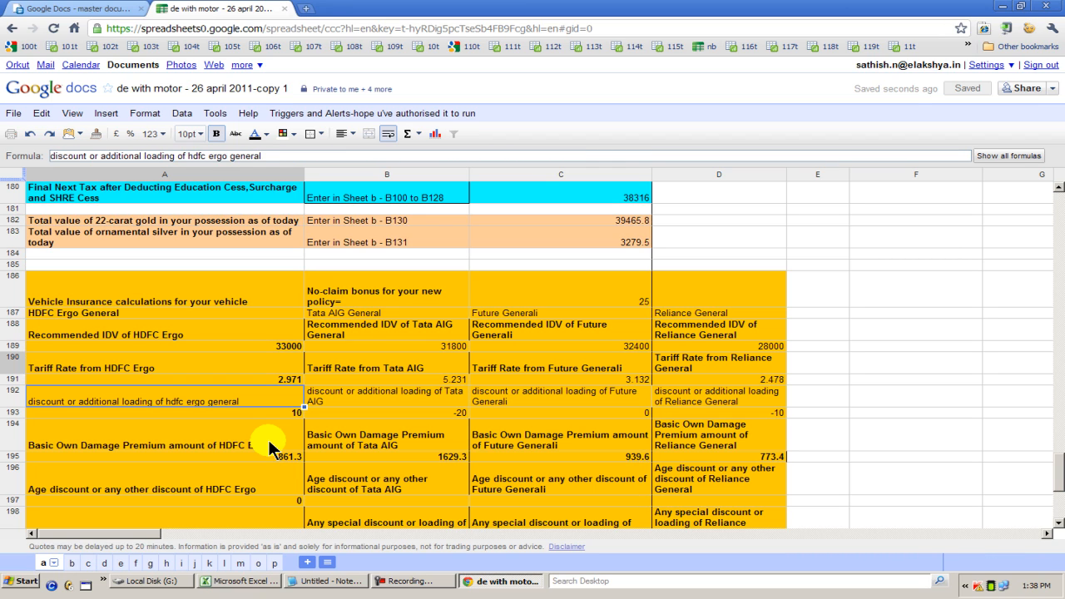
key(Down)
key(Down)
key(Down)
key(Down)
key(Down)
key(Down)
key(Down)
key(Down)
key(Down)
key(Down)
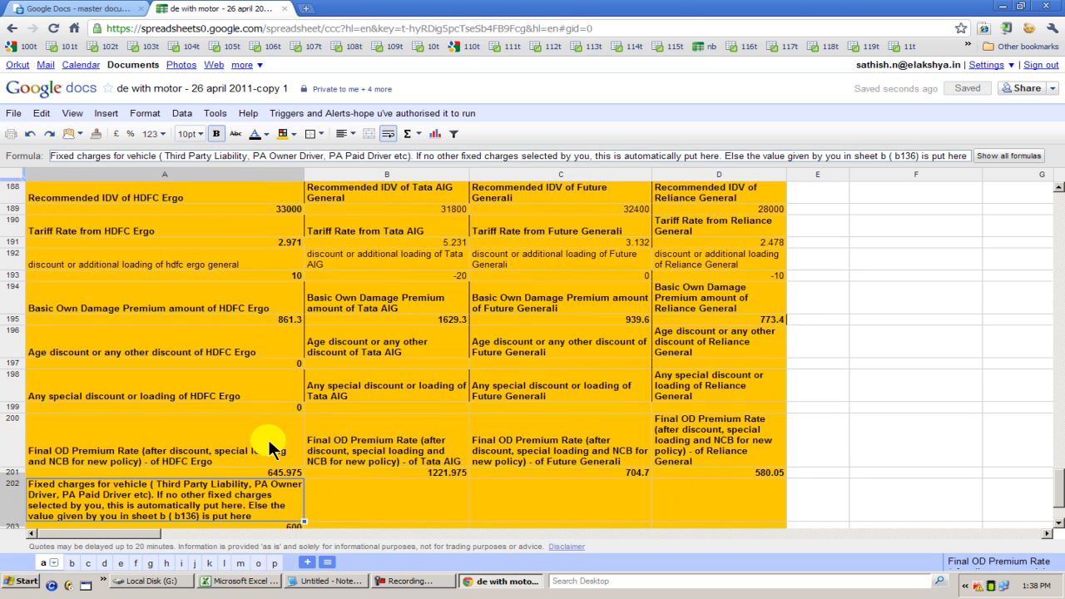
key(Down)
key(Down)
key(Down)
key(Right)
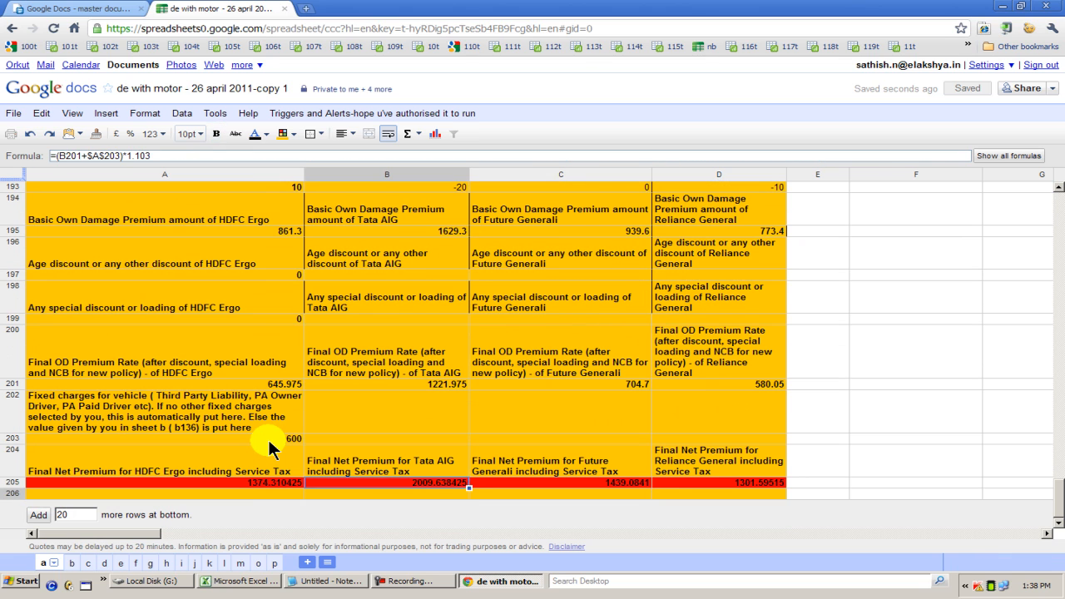
key(Right)
key(Right)
key(Right)
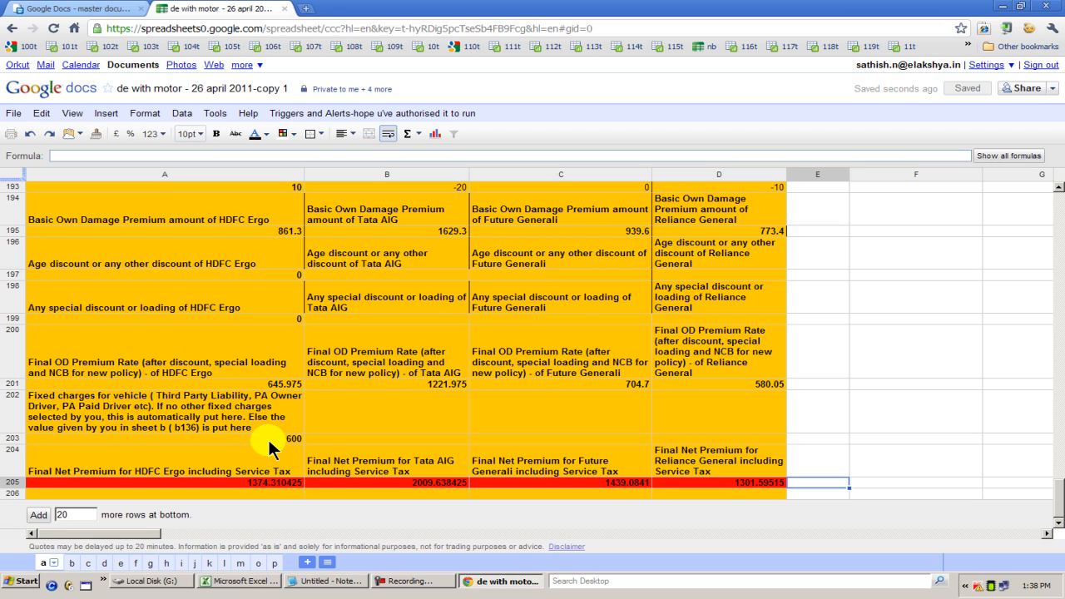